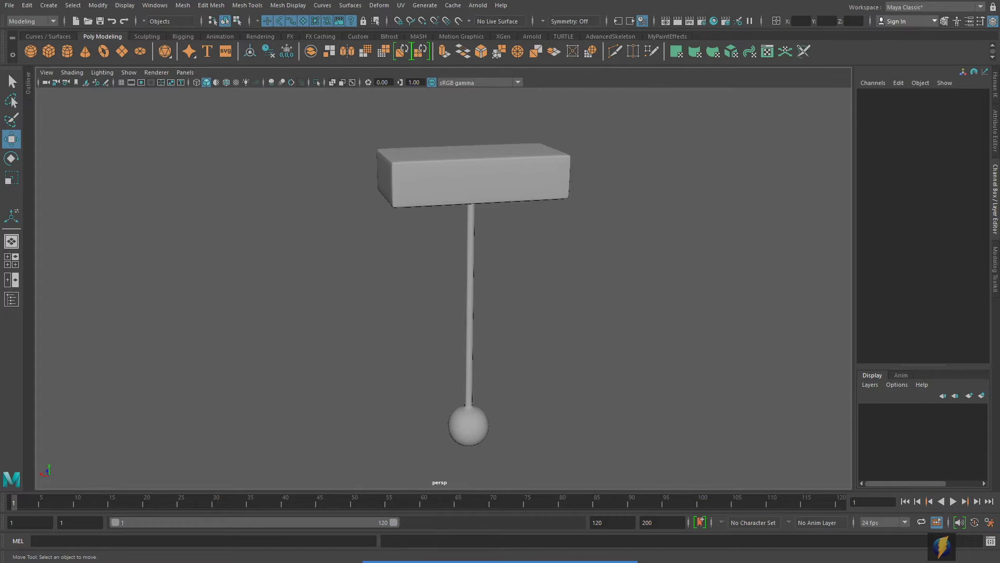
# Step: Select the Pendulum mesh and orbit around it to inspect the head, ending at a level front view
pyautogui.click(535, 188)
pyautogui.moveTo(664, 285)
pyautogui.keyDown('alt'); pyautogui.mouseDown()
pyautogui.moveTo(640, 258)
pyautogui.moveTo(652, 275)
pyautogui.mouseUp(); pyautogui.keyUp('alt')
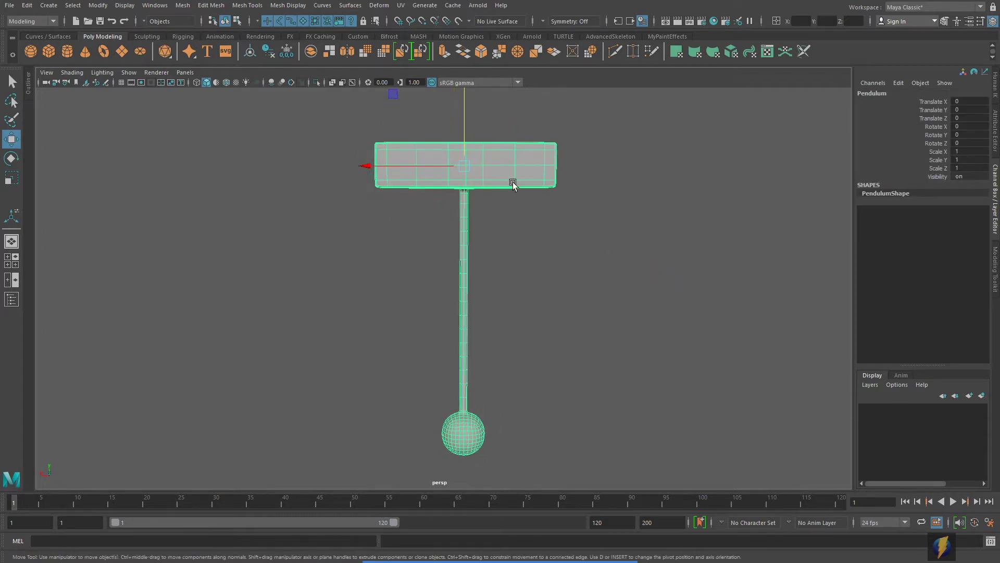
pyautogui.keyDown('alt'); pyautogui.moveTo(504, 357); pyautogui.dragTo(526, 279); pyautogui.keyUp('alt')
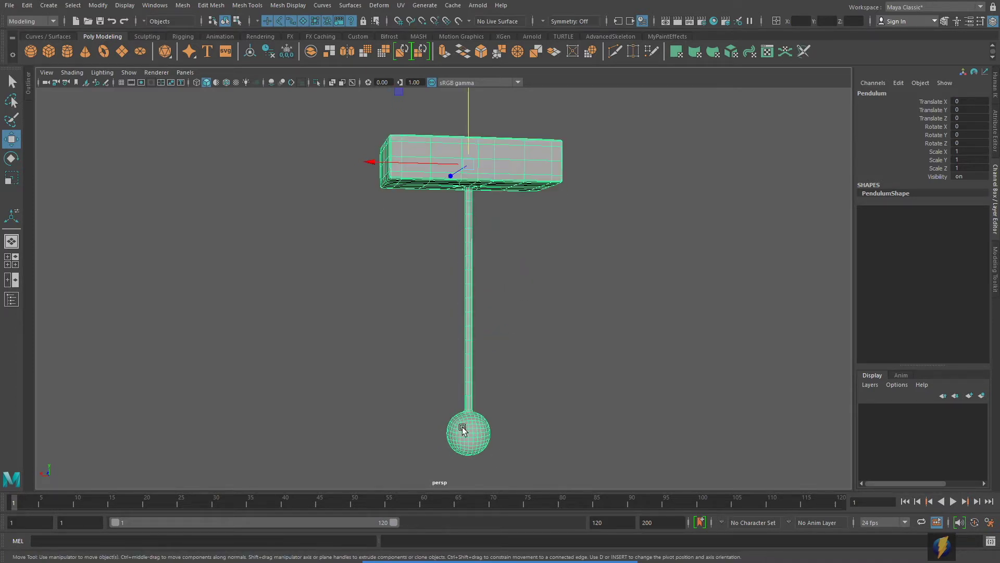
pyautogui.keyDown('alt'); pyautogui.moveTo(521, 441); pyautogui.dragTo(521, 416); pyautogui.keyUp('alt')
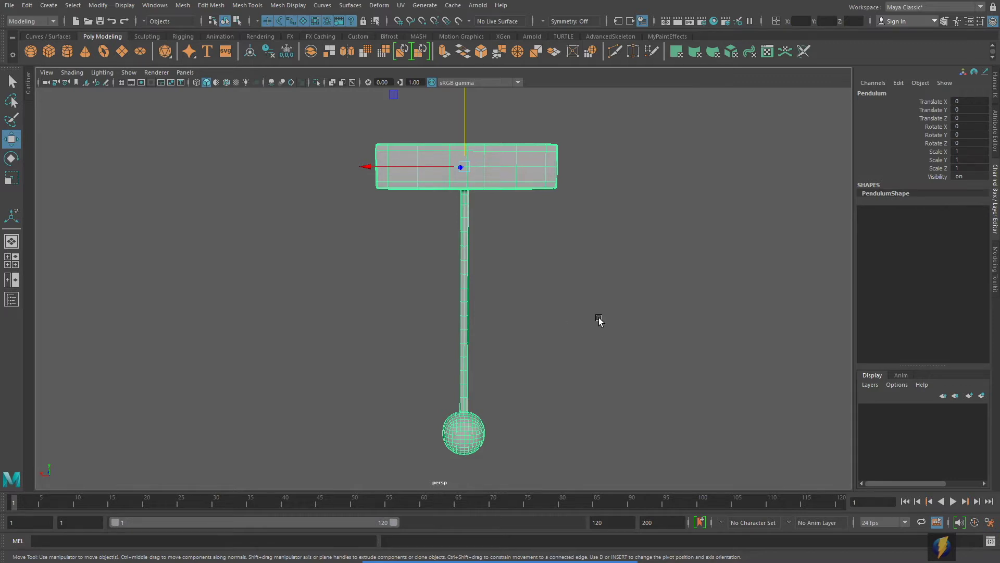
pyautogui.moveTo(599, 324)
pyautogui.keyDown('alt'); pyautogui.mouseDown()
pyautogui.moveTo(570, 326)
pyautogui.moveTo(611, 326)
pyautogui.mouseUp(); pyautogui.keyUp('alt')
pyautogui.keyDown('alt'); pyautogui.moveTo(610, 325); pyautogui.dragTo(568, 325, button='right'); pyautogui.keyUp('alt')
pyautogui.keyDown('alt'); pyautogui.moveTo(568, 325); pyautogui.dragTo(555, 332, button='middle'); pyautogui.keyUp('alt')
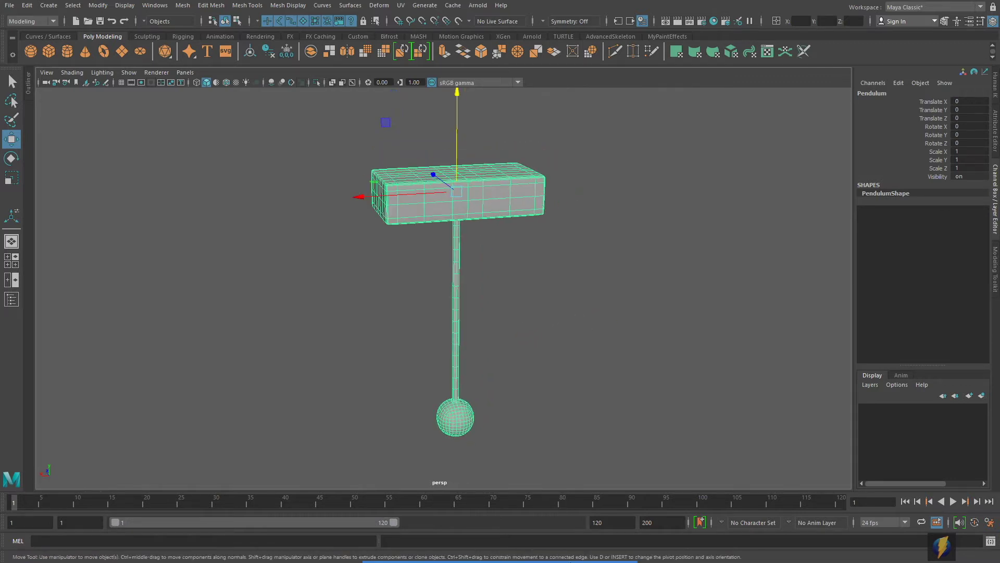
pyautogui.moveTo(542, 559)
pyautogui.moveTo(564, 395)
pyautogui.mouseDown()
pyautogui.moveTo(692, 315)
pyautogui.moveTo(859, 94)
pyautogui.moveTo(822, 171)
pyautogui.moveTo(929, 102)
pyautogui.moveTo(935, 177)
pyautogui.moveTo(947, 123)
pyautogui.moveTo(935, 137)
pyautogui.moveTo(933, 102)
pyautogui.moveTo(936, 178)
pyautogui.moveTo(932, 150)
pyautogui.moveTo(779, 225)
pyautogui.moveTo(896, 217)
pyautogui.moveTo(887, 213)
pyautogui.moveTo(891, 311)
pyautogui.moveTo(887, 232)
pyautogui.mouseUp()
pyautogui.keyDown('alt'); pyautogui.moveTo(750, 289); pyautogui.dragTo(720, 280); pyautogui.keyUp('alt')
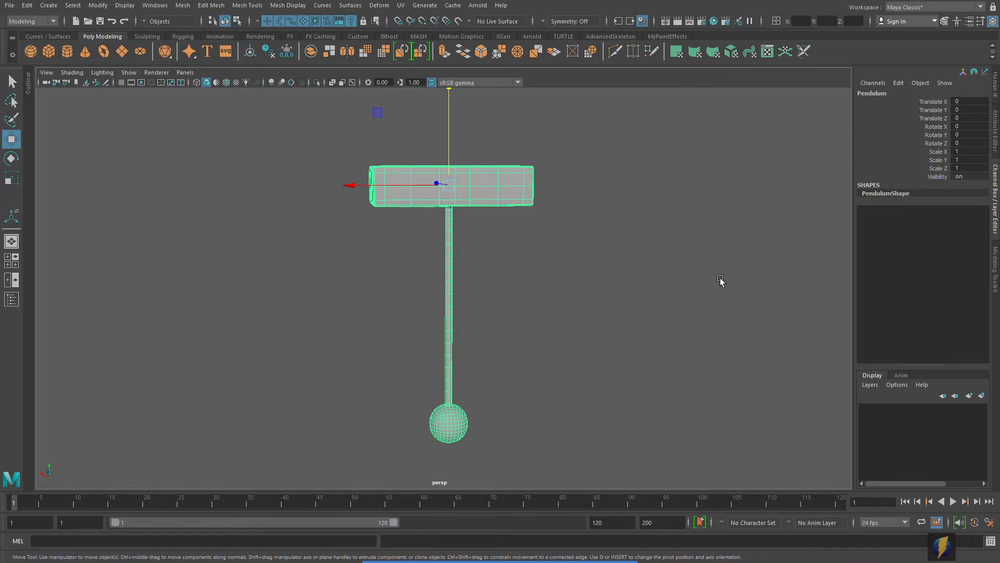
# Step: Switch the menu set from Modeling to Rigging
pyautogui.moveTo(575, 562)
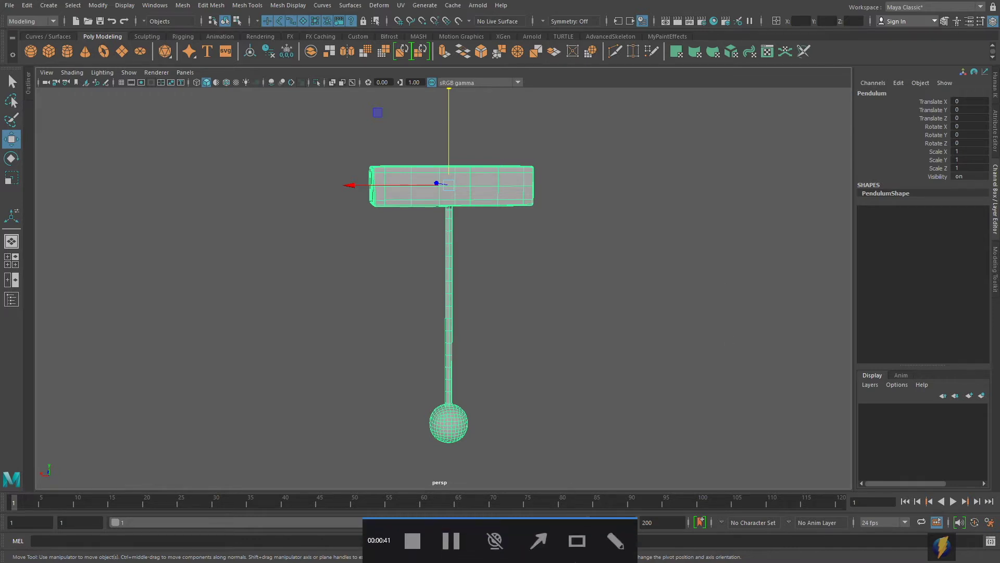
pyautogui.click(538, 541)
pyautogui.moveTo(247, 326)
pyautogui.mouseDown()
pyautogui.moveTo(117, 104)
pyautogui.moveTo(54, 24)
pyautogui.mouseUp()
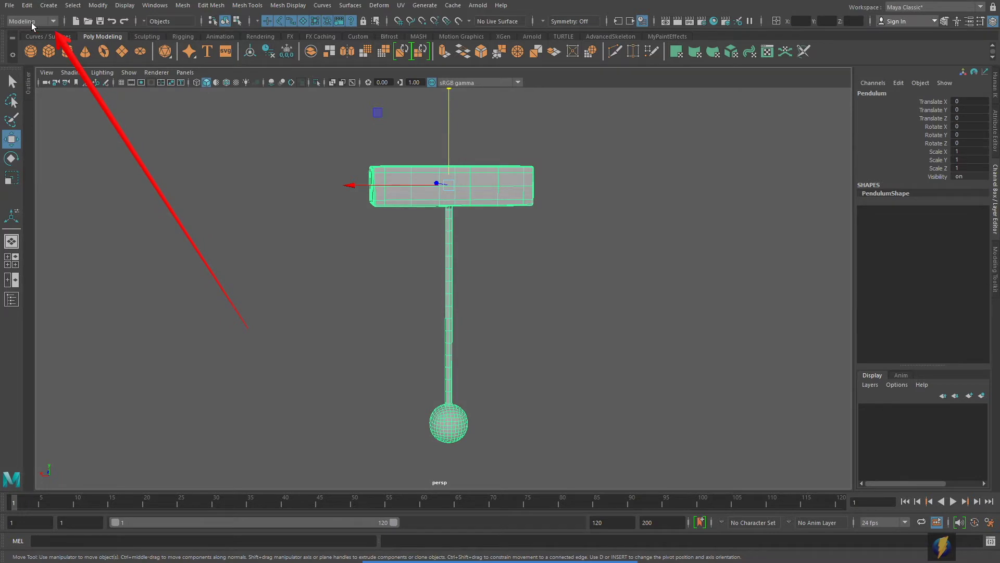
pyautogui.click(54, 22)
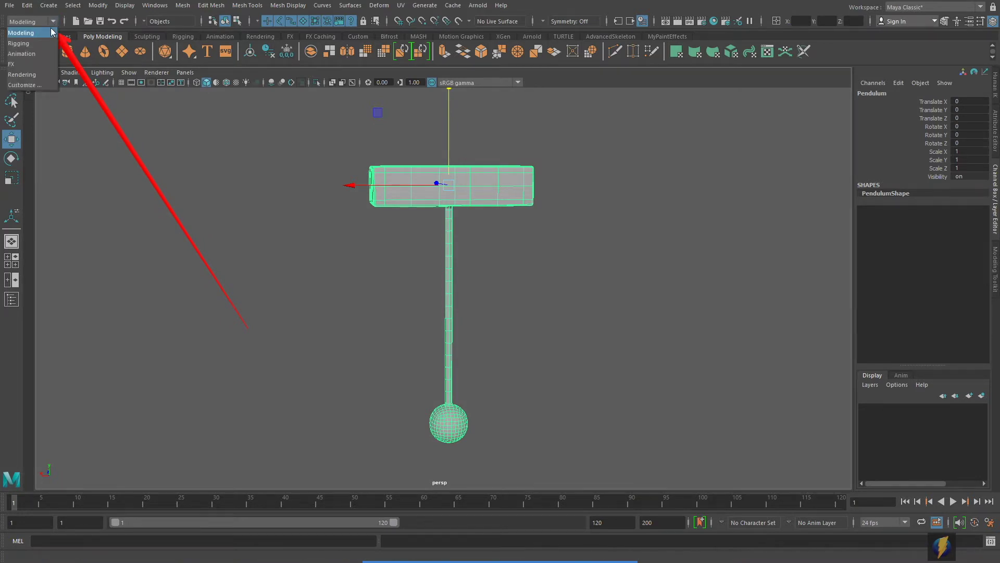
pyautogui.click(18, 43)
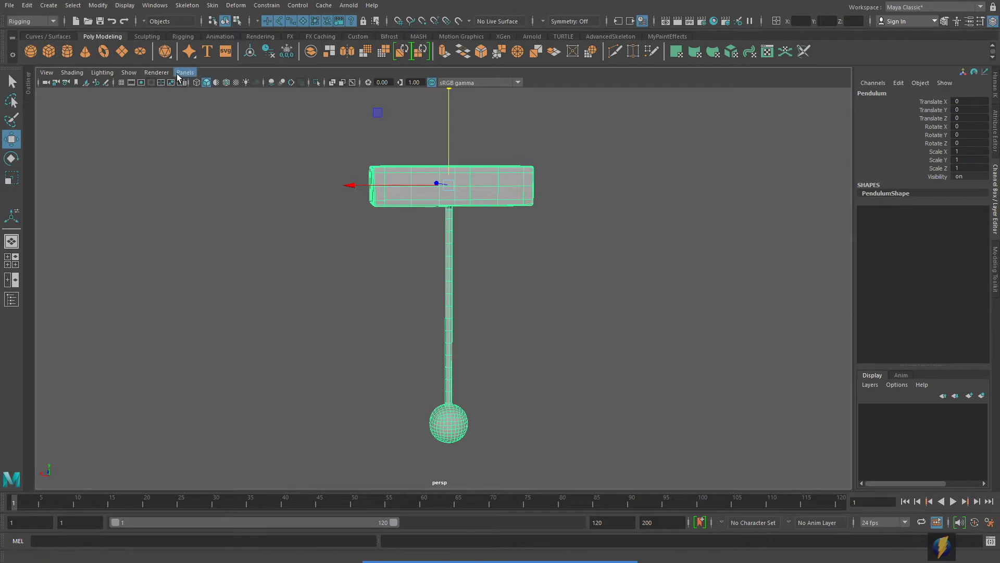
pyautogui.click(529, 545)
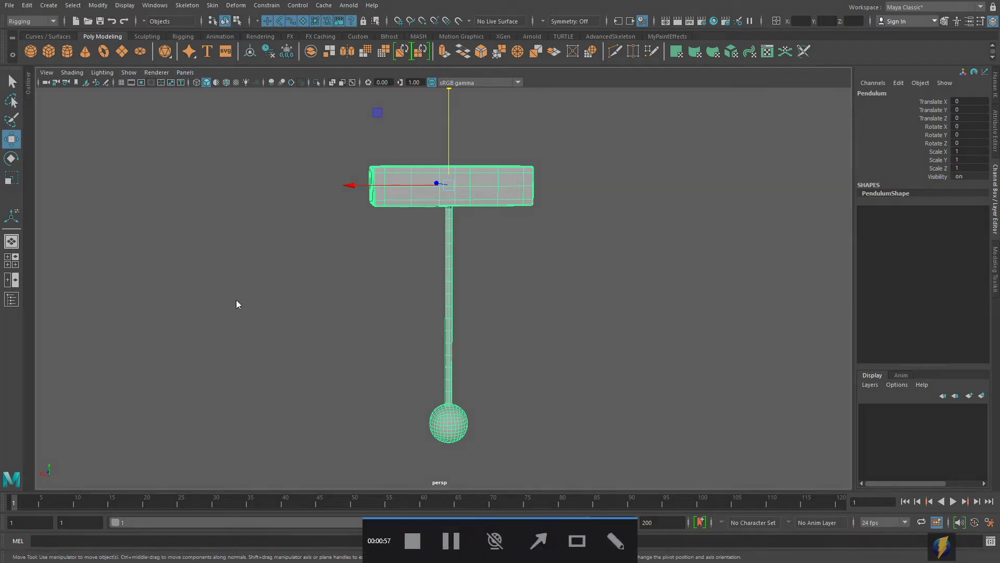
pyautogui.moveTo(237, 313)
pyautogui.mouseDown()
pyautogui.moveTo(179, 107)
pyautogui.moveTo(185, 19)
pyautogui.moveTo(193, 44)
pyautogui.moveTo(211, 10)
pyautogui.moveTo(282, 6)
pyautogui.moveTo(297, 39)
pyautogui.moveTo(217, 105)
pyautogui.moveTo(205, 105)
pyautogui.moveTo(194, 80)
pyautogui.moveTo(190, 41)
pyautogui.mouseUp()
# Step: Start Create Joints and zoom in on the pendulum head in a wireframe front view
pyautogui.click(187, 5)
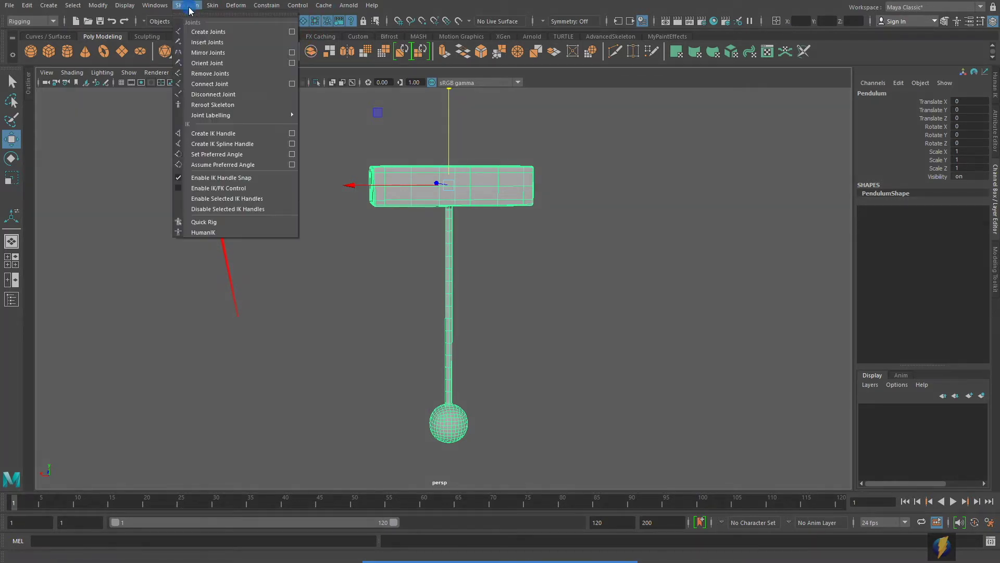
pyautogui.click(208, 32)
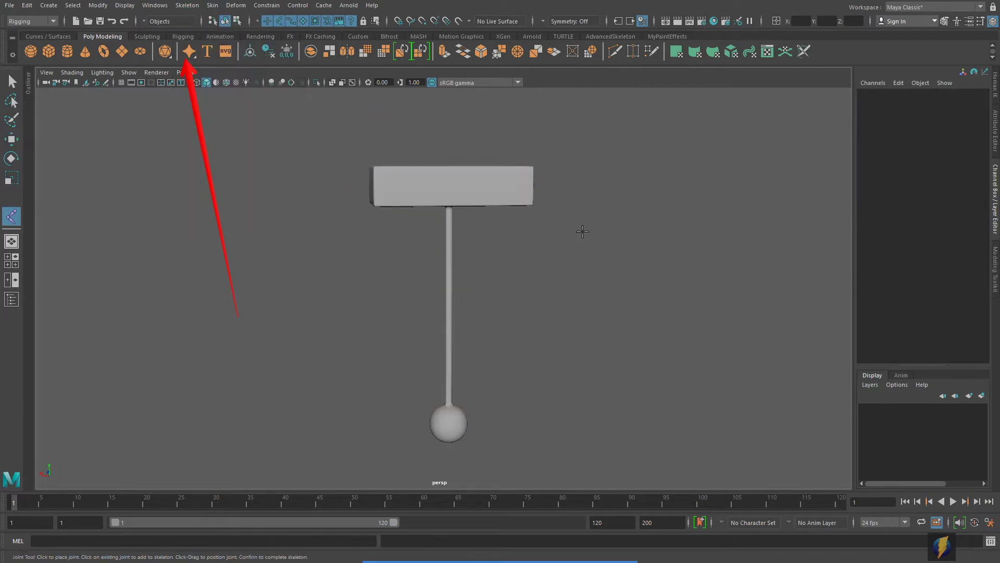
pyautogui.press('space')
pyautogui.press('space')
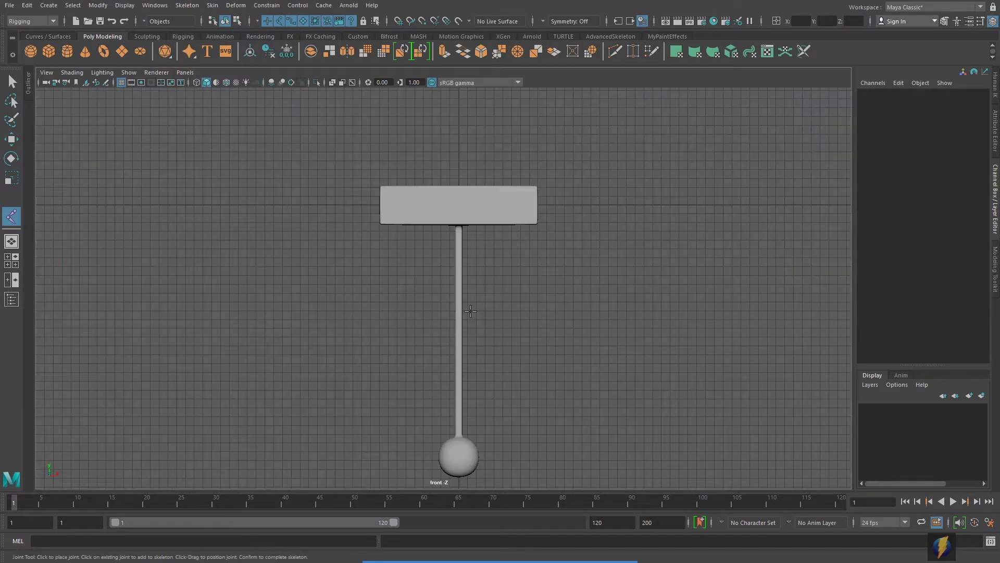
pyautogui.scroll(-2, 547, 274)
pyautogui.keyDown('alt'); pyautogui.moveTo(547, 275); pyautogui.dragTo(496, 253, button='middle'); pyautogui.keyUp('alt')
pyautogui.keyDown('alt'); pyautogui.moveTo(330, 299); pyautogui.dragTo(620, 284, button='right'); pyautogui.keyUp('alt')
pyautogui.keyDown('alt'); pyautogui.moveTo(476, 261); pyautogui.dragTo(540, 324, button='middle'); pyautogui.keyUp('alt')
pyautogui.press('4')
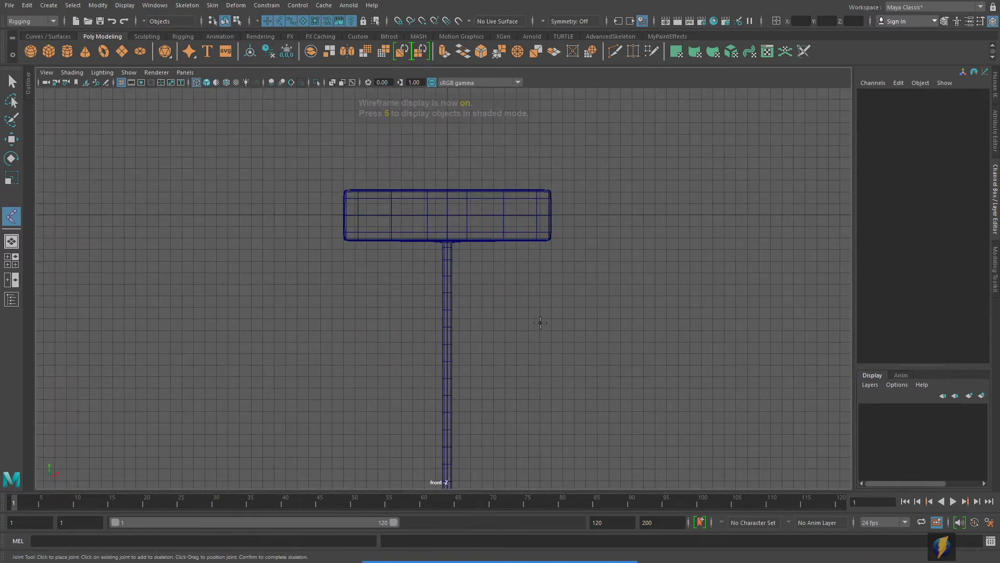
pyautogui.keyDown('alt'); pyautogui.moveTo(395, 320); pyautogui.dragTo(592, 303, button='right'); pyautogui.keyUp('alt')
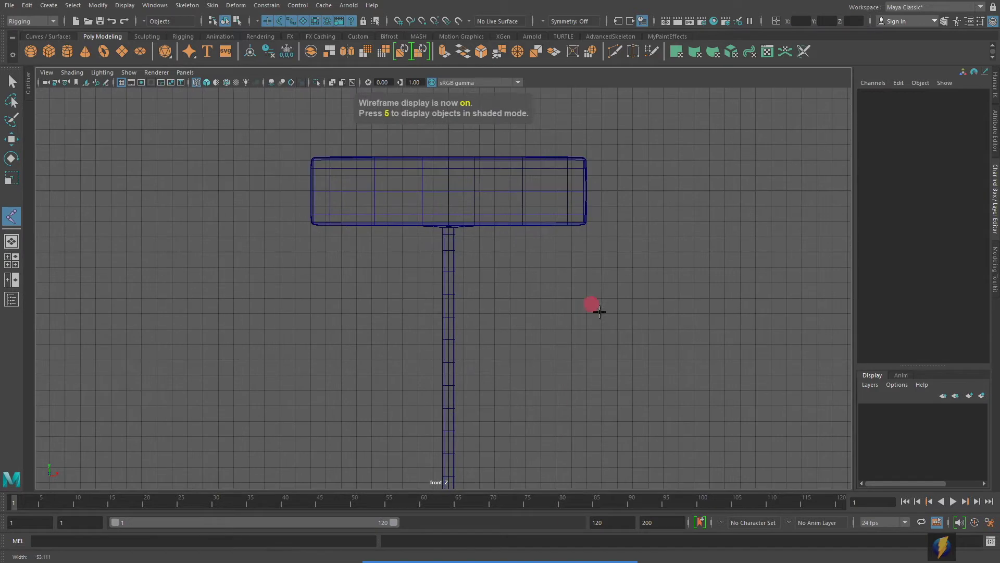
# Step: Place the first four joints at the head centre, head bottom and down the rod
pyautogui.click(449, 191)
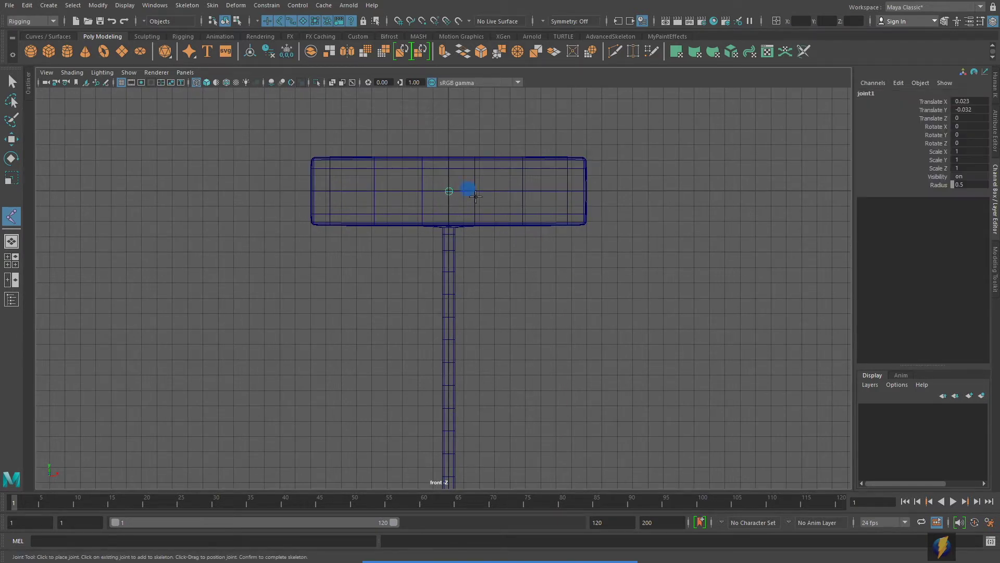
pyautogui.keyDown('alt'); pyautogui.moveTo(606, 245); pyautogui.dragTo(561, 233, button='middle'); pyautogui.keyUp('alt')
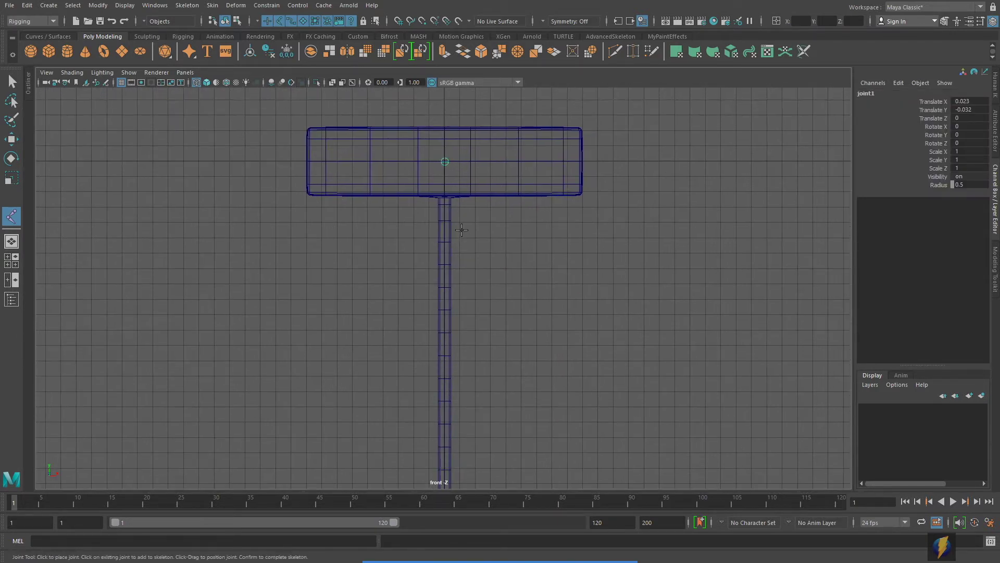
pyautogui.click(445, 200)
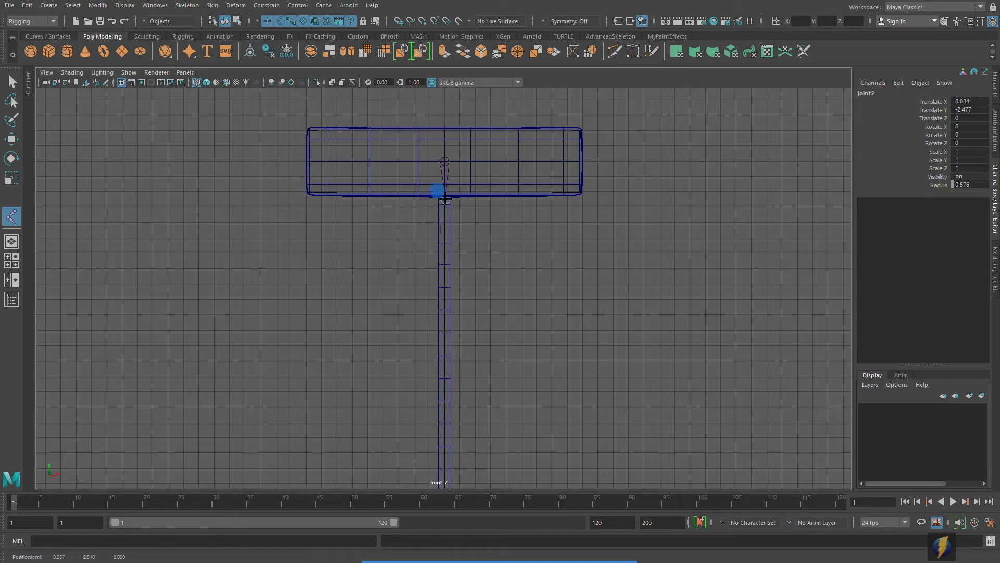
pyautogui.click(445, 265)
pyautogui.keyDown('alt'); pyautogui.moveTo(520, 280); pyautogui.dragTo(511, 227, button='middle'); pyautogui.keyUp('alt')
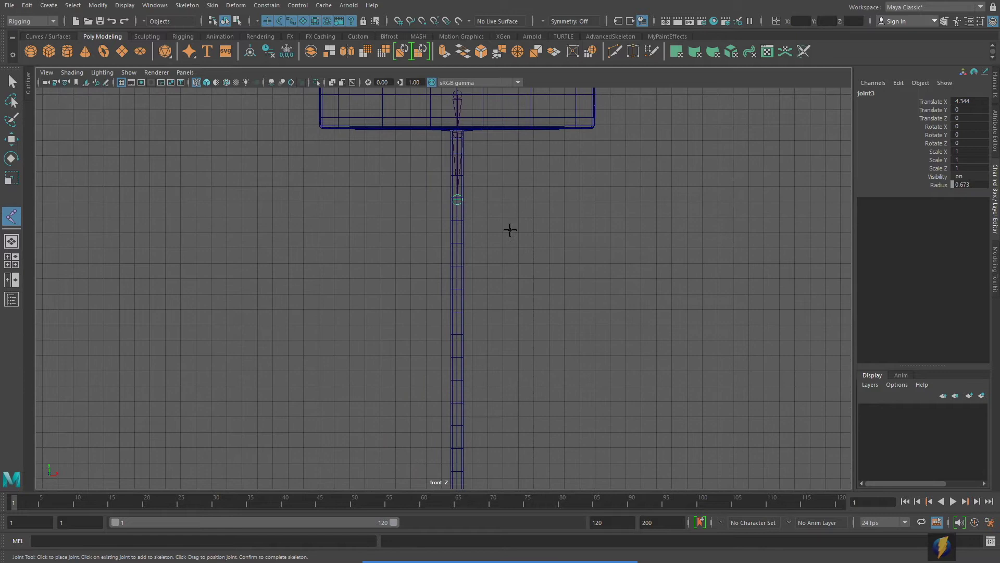
pyautogui.click(455, 267)
pyautogui.keyDown('alt'); pyautogui.moveTo(519, 280); pyautogui.dragTo(508, 203, button='middle'); pyautogui.keyUp('alt')
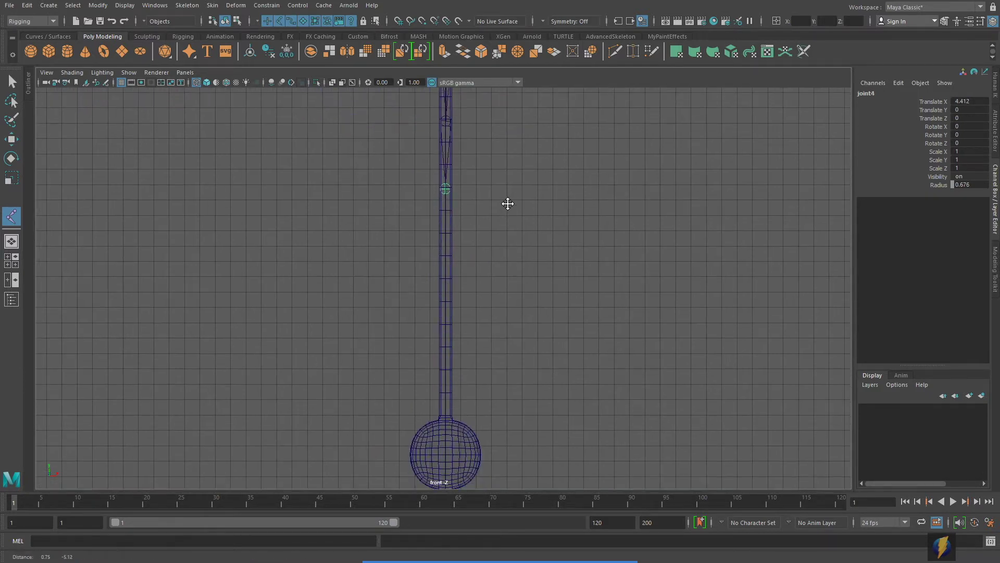
# Step: Add five more joints down the rod to the sphere's bottom and complete the chain
pyautogui.click(445, 256)
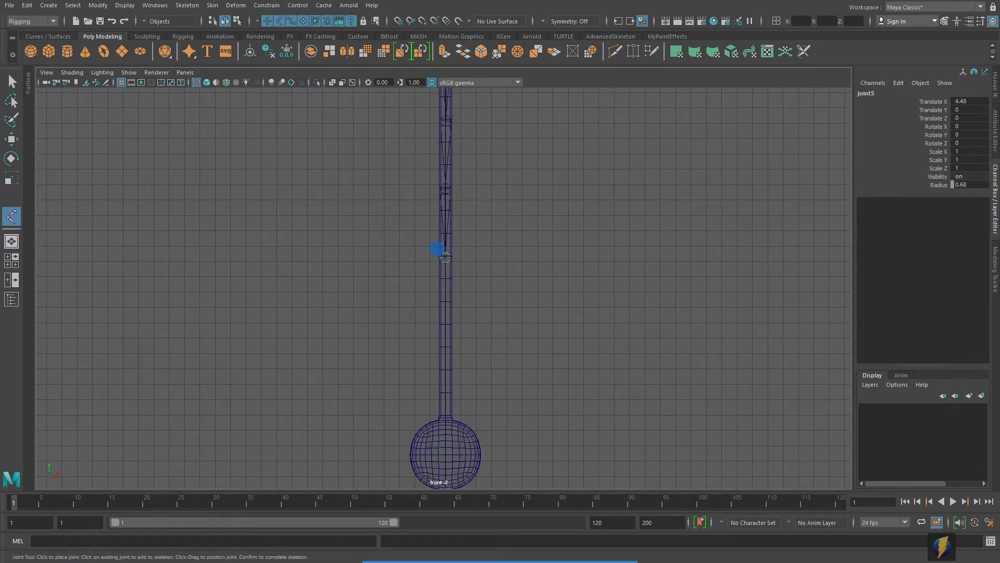
pyautogui.click(445, 324)
pyautogui.keyDown('alt'); pyautogui.moveTo(542, 304); pyautogui.dragTo(540, 236, button='middle'); pyautogui.keyUp('alt')
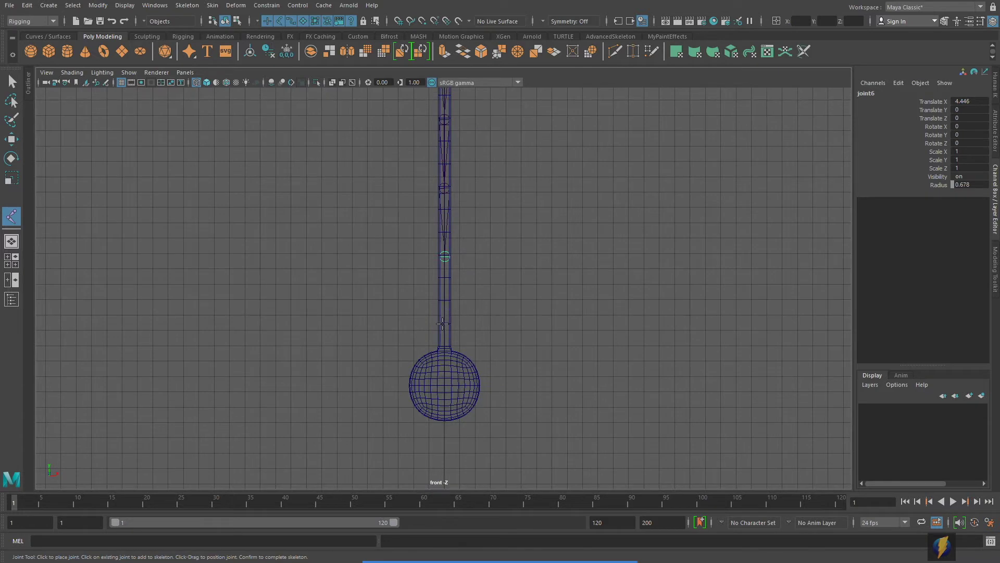
pyautogui.click(445, 314)
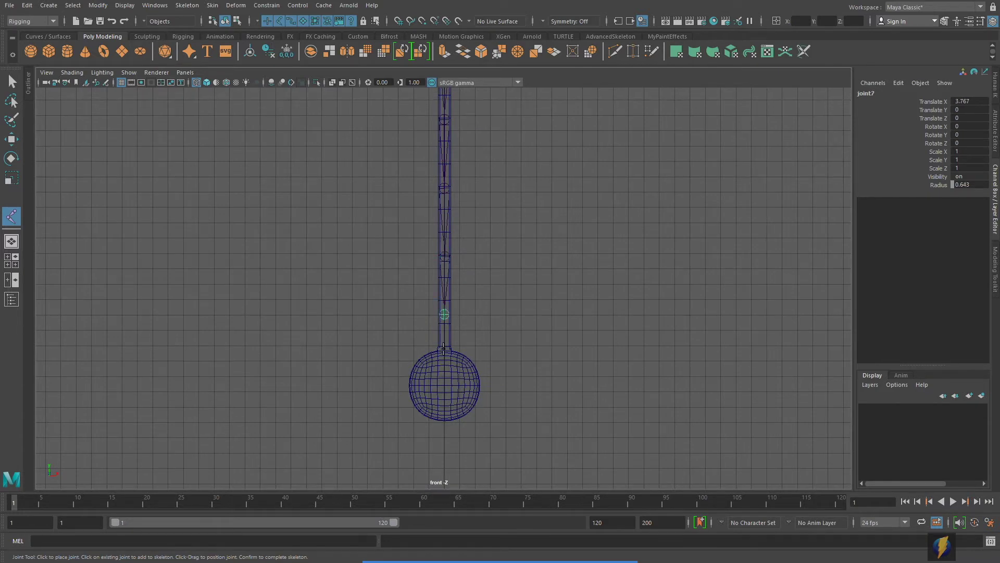
pyautogui.click(444, 350)
pyautogui.click(443, 424)
pyautogui.press('Return')
pyautogui.press('w')
pyautogui.scroll(-3, 580, 397)
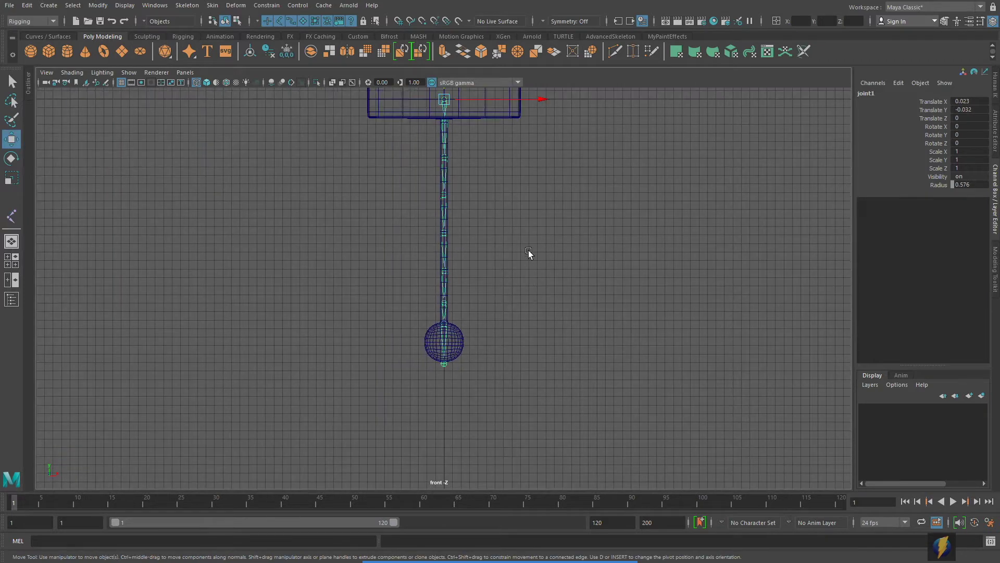
# Step: Move the joint chain to about X 18.4, beside the pendulum, and deselect it
pyautogui.keyDown('alt'); pyautogui.moveTo(528, 252); pyautogui.dragTo(534, 331, button='middle'); pyautogui.keyUp('alt')
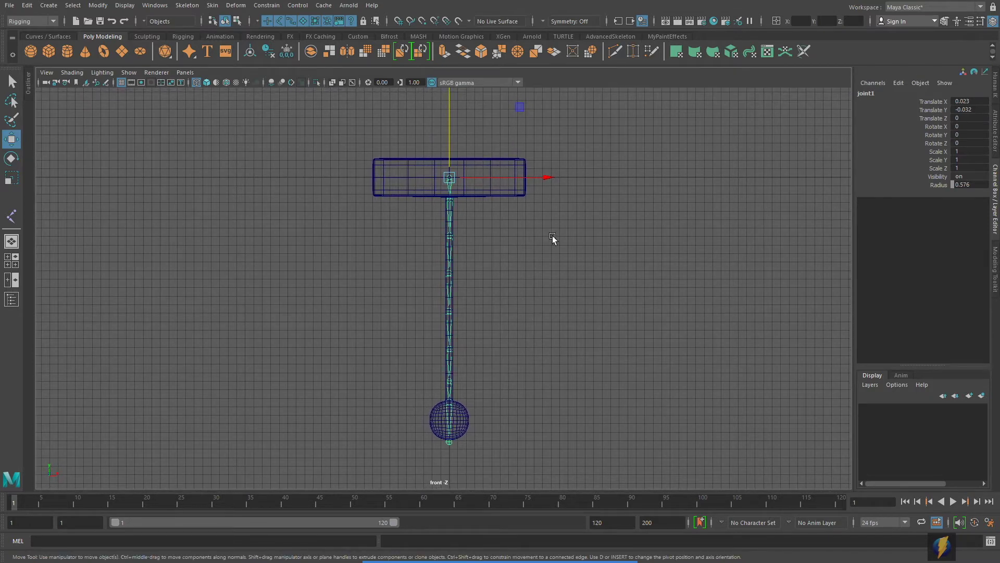
pyautogui.moveTo(536, 170); pyautogui.dragTo(694, 184)
pyautogui.keyDown('alt'); pyautogui.moveTo(706, 228); pyautogui.dragTo(572, 241, button='middle'); pyautogui.keyUp('alt')
pyautogui.keyDown('alt'); pyautogui.moveTo(504, 279); pyautogui.dragTo(564, 294, button='right'); pyautogui.keyUp('alt')
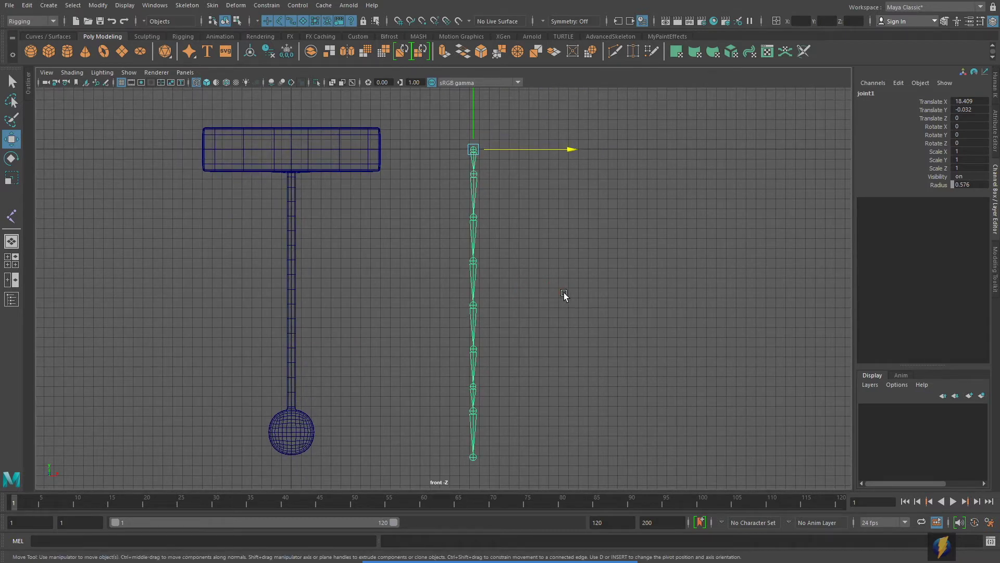
pyautogui.click(562, 267)
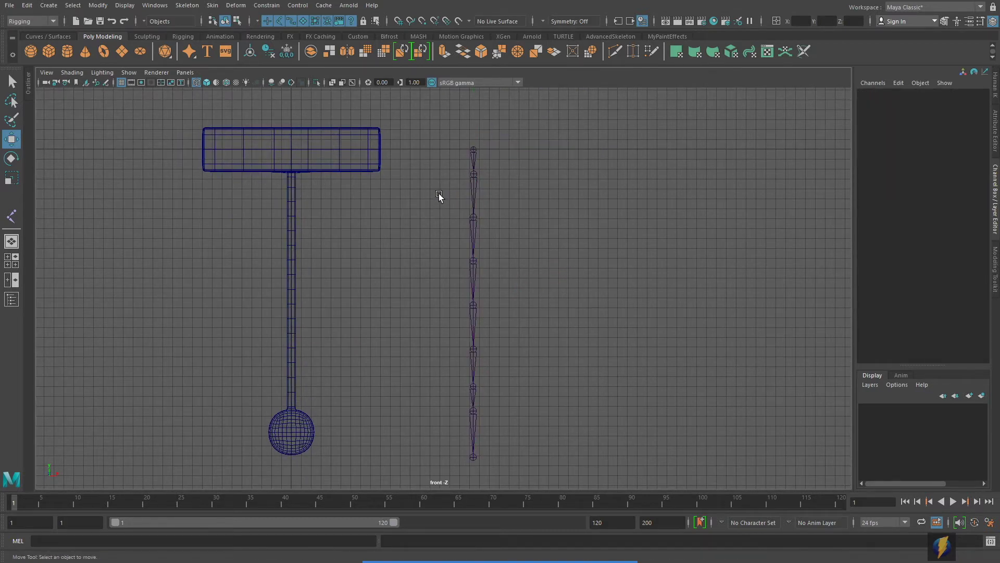
# Step: Expand joint1 in the Outliner and select joint2 through joint8
pyautogui.click(11, 299)
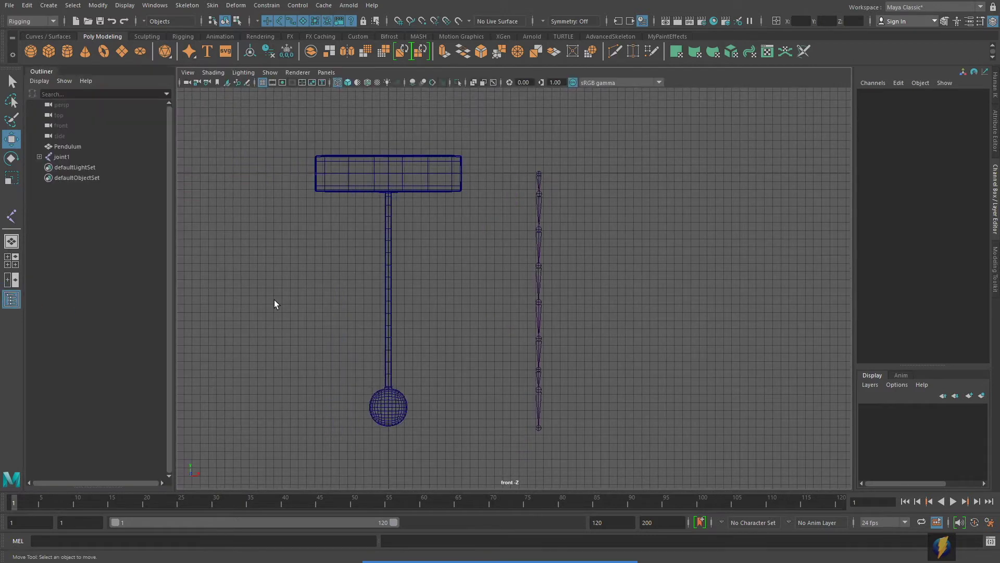
pyautogui.keyDown('shift'); pyautogui.click(38, 156); pyautogui.keyUp('shift')
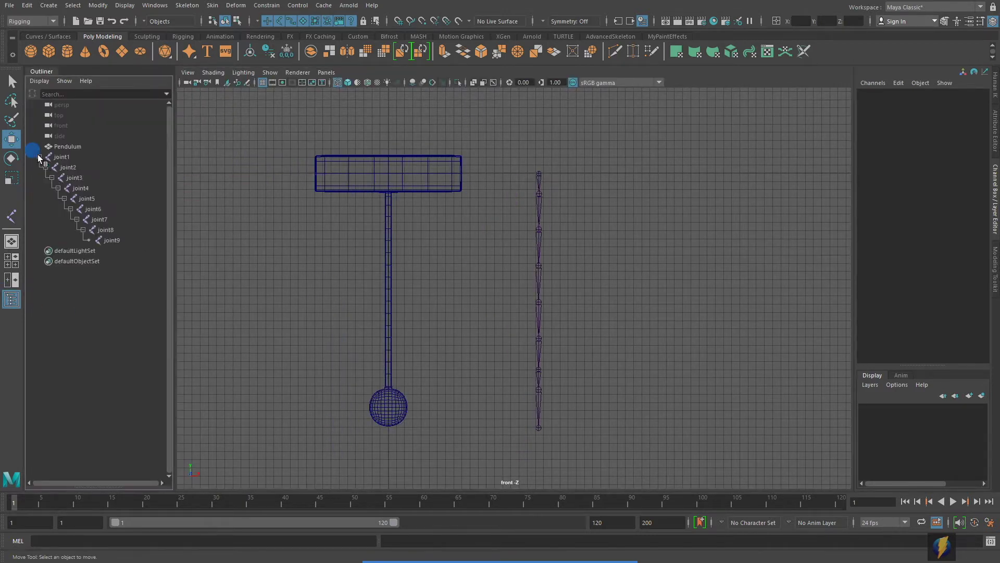
pyautogui.click(113, 238)
pyautogui.click(107, 229)
pyautogui.click(100, 220)
pyautogui.click(95, 209)
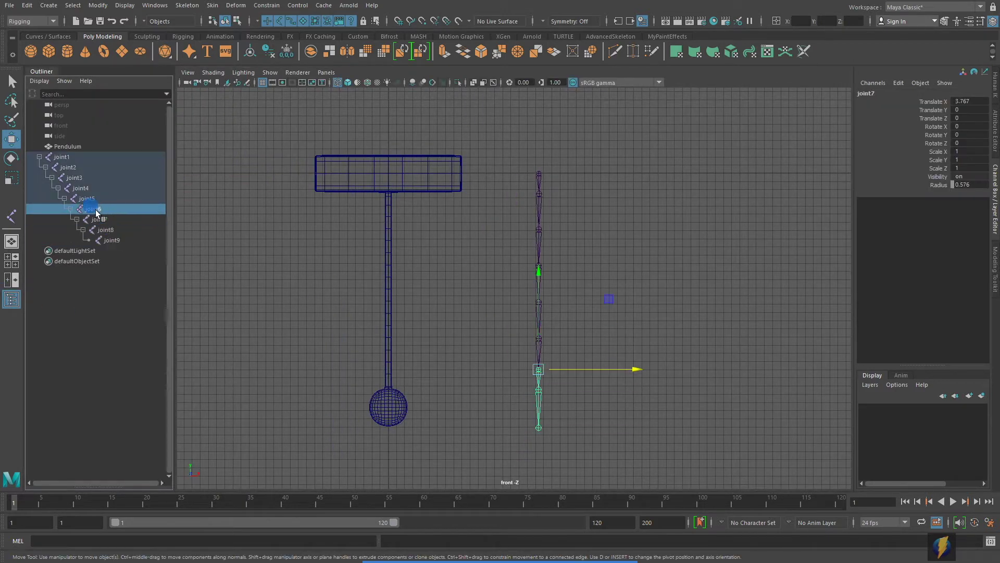
pyautogui.click(87, 199)
pyautogui.click(80, 188)
pyautogui.click(74, 178)
pyautogui.click(68, 168)
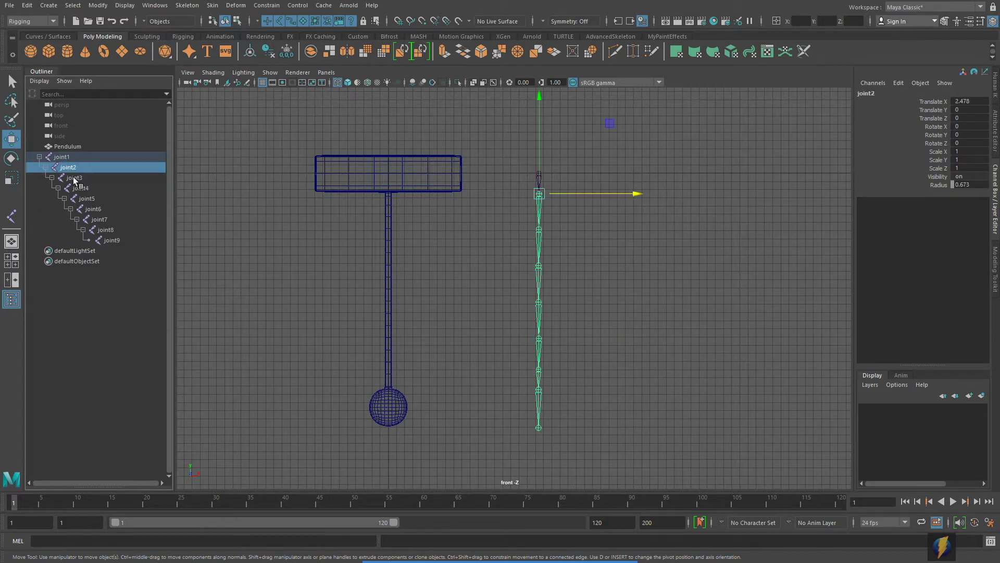
pyautogui.click(77, 178)
pyautogui.moveTo(67, 167); pyautogui.dragTo(118, 227)
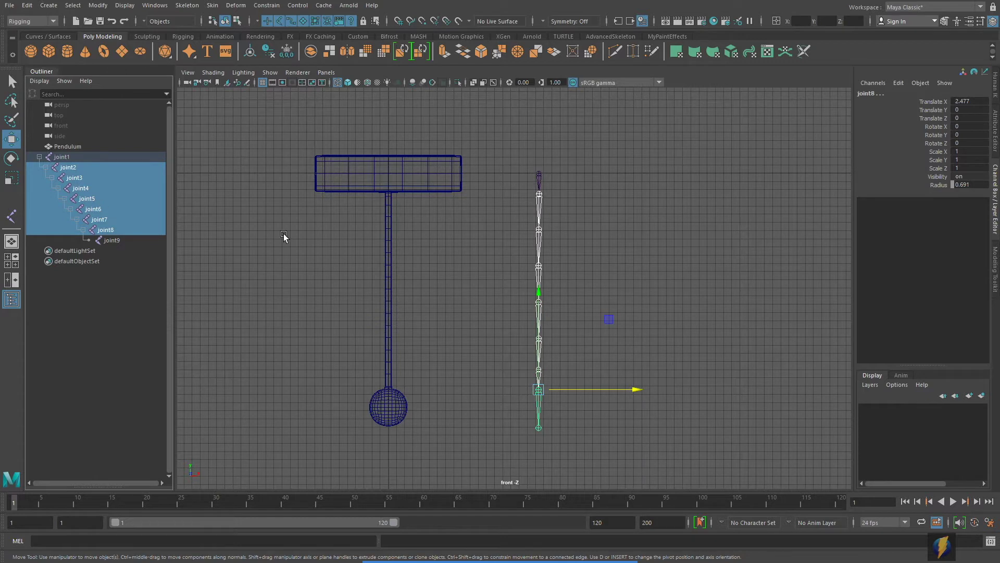
# Step: Test-bend the selected joints, undo to straighten the chain, and reframe the view
pyautogui.press('e')
pyautogui.moveTo(595, 313); pyautogui.dragTo(514, 280)
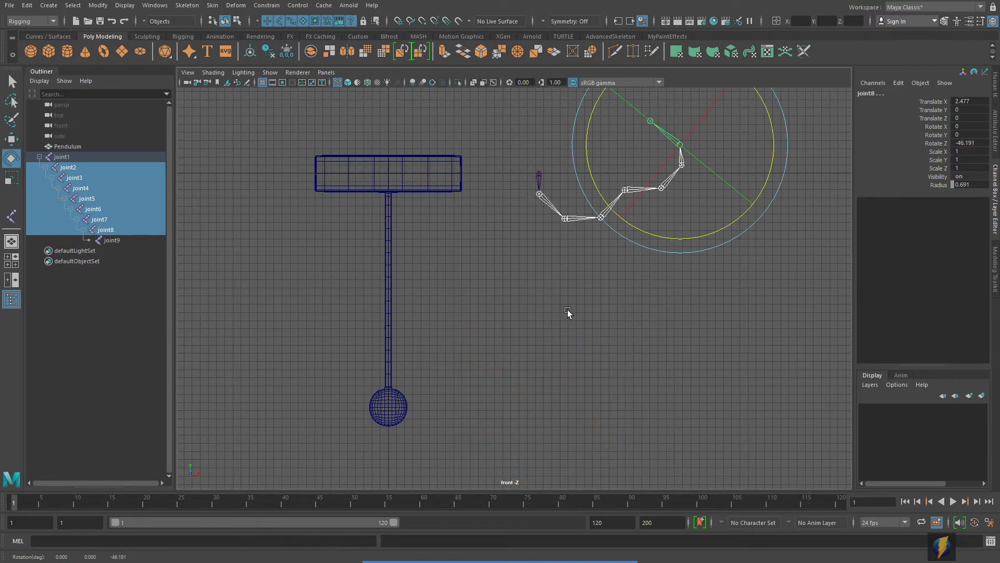
pyautogui.hotkey('ctrl', 'z')
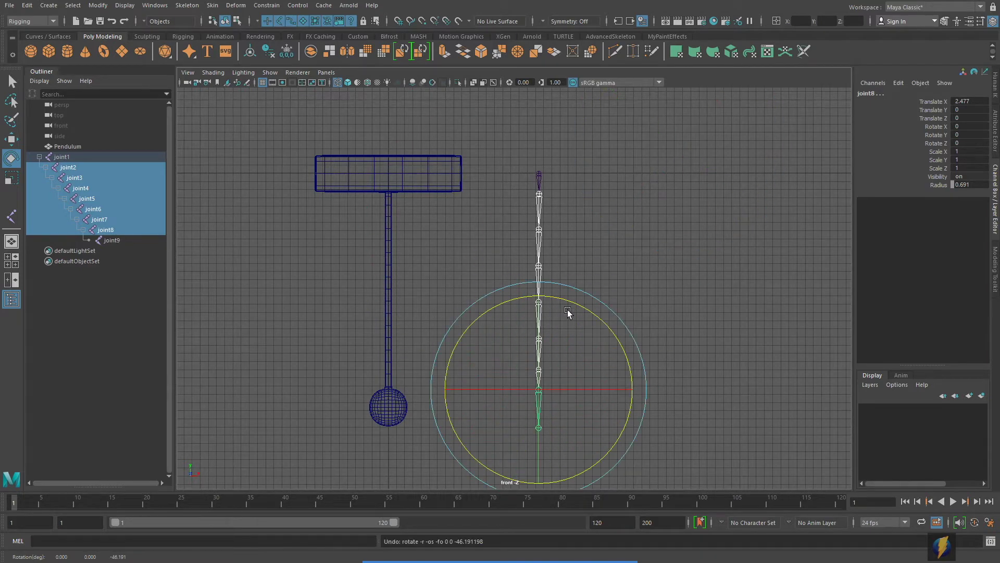
pyautogui.keyDown('alt'); pyautogui.moveTo(596, 305); pyautogui.dragTo(570, 316, button='middle'); pyautogui.keyUp('alt')
pyautogui.keyDown('alt'); pyautogui.moveTo(570, 316); pyautogui.dragTo(686, 335, button='right'); pyautogui.keyUp('alt')
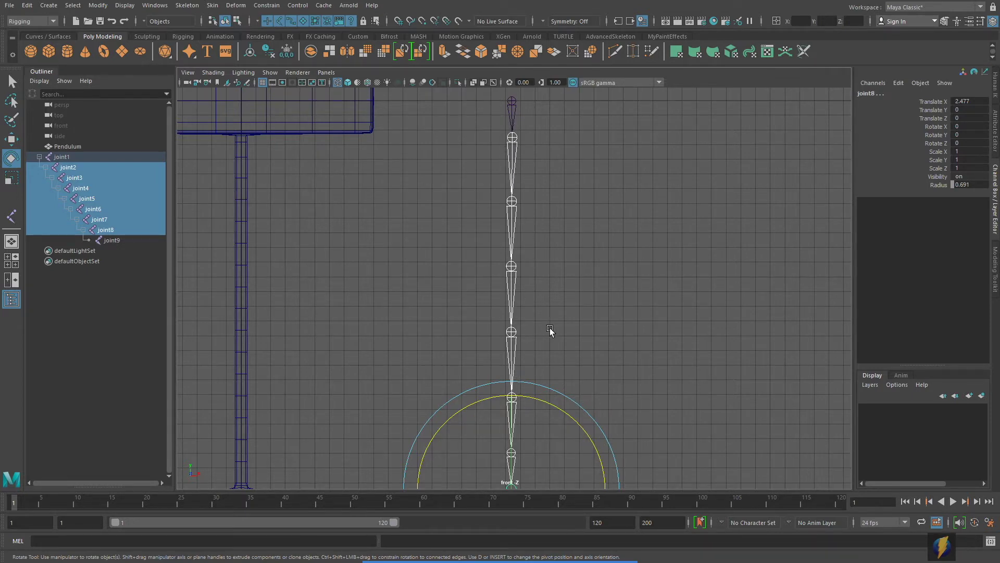
pyautogui.scroll(-5, 560, 332)
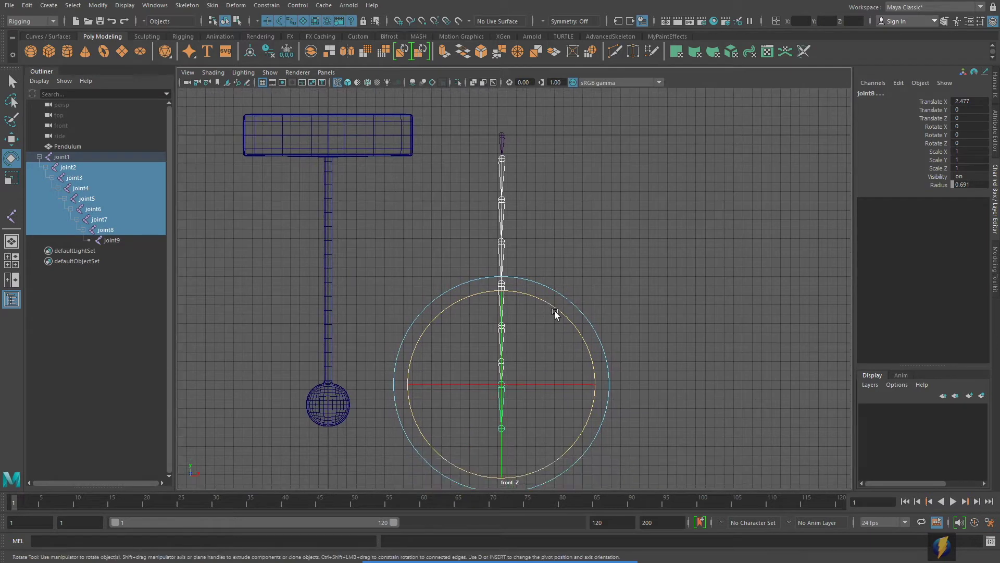
# Step: Freeze the transformations on the root joint joint1
pyautogui.click(577, 216)
pyautogui.click(502, 138)
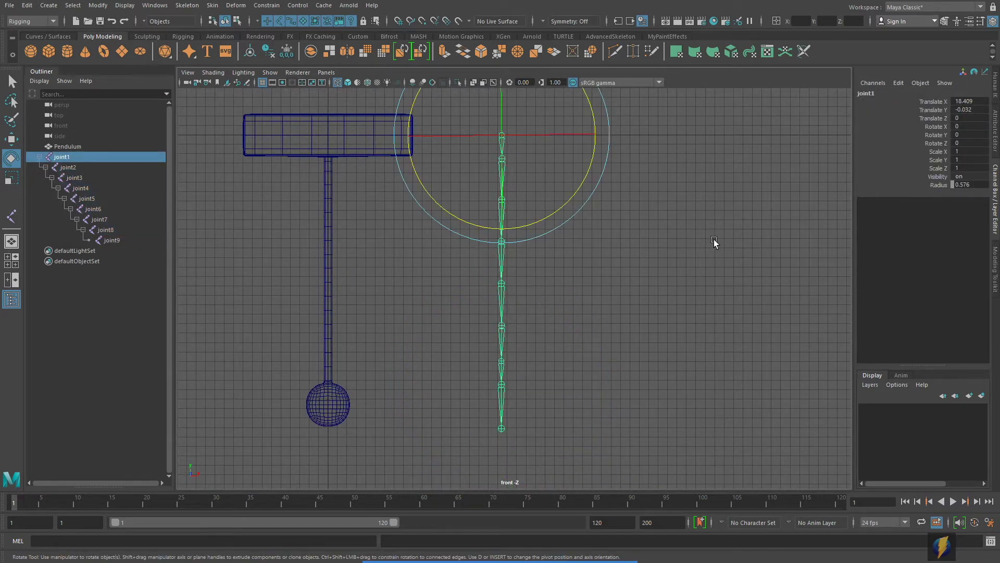
pyautogui.keyDown('alt'); pyautogui.moveTo(680, 248); pyautogui.dragTo(682, 255, button='middle'); pyautogui.keyUp('alt')
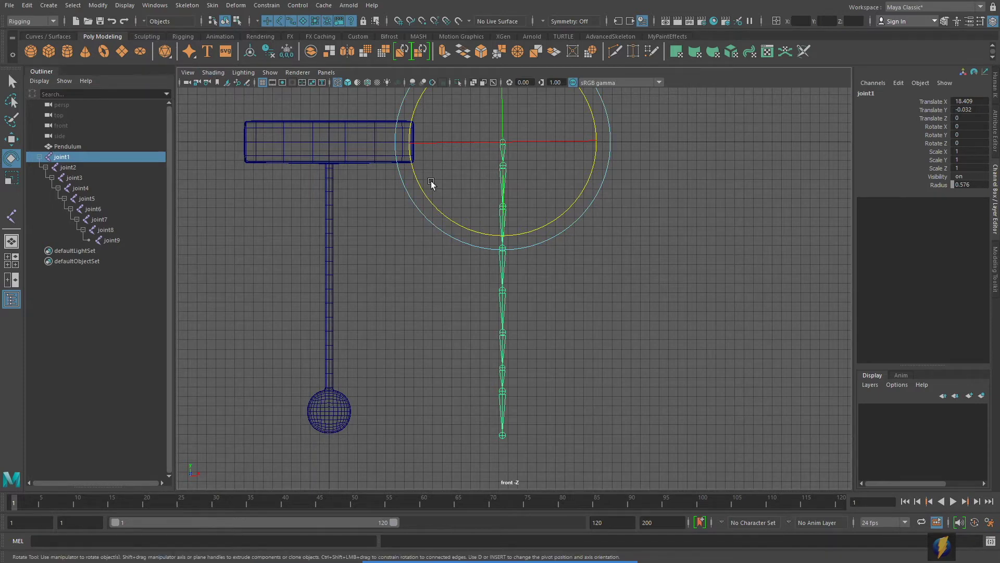
pyautogui.click(97, 6)
pyautogui.click(135, 53)
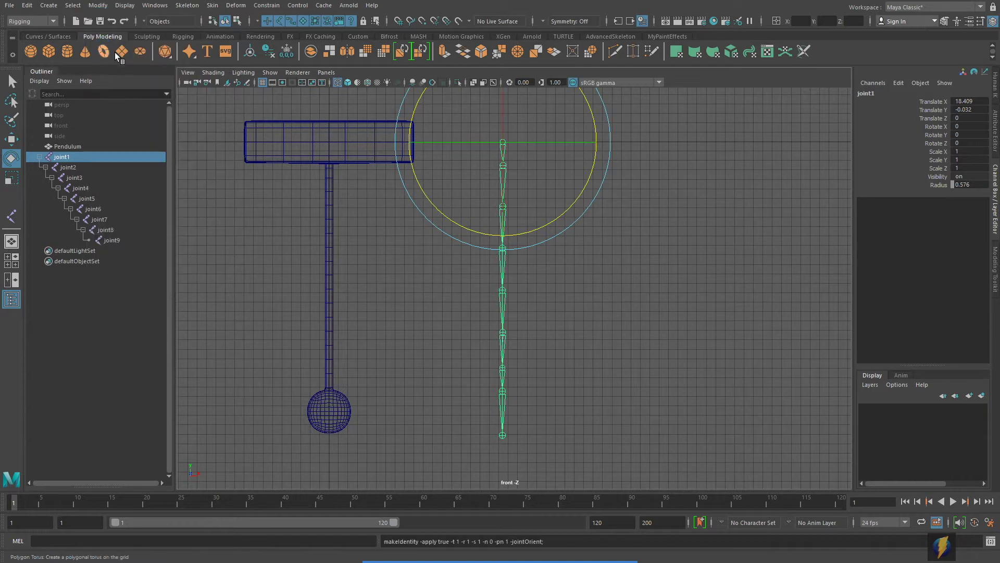
# Step: Select joint2 through joint8, test-bend the chain, then undo the bend
pyautogui.click(613, 286)
pyautogui.moveTo(68, 167); pyautogui.dragTo(102, 229)
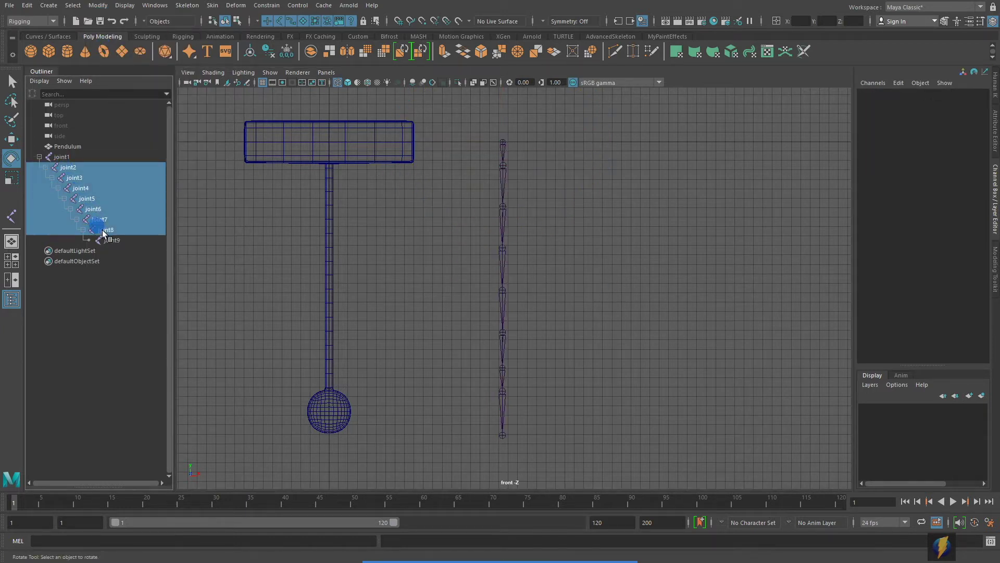
pyautogui.moveTo(535, 303); pyautogui.dragTo(481, 263)
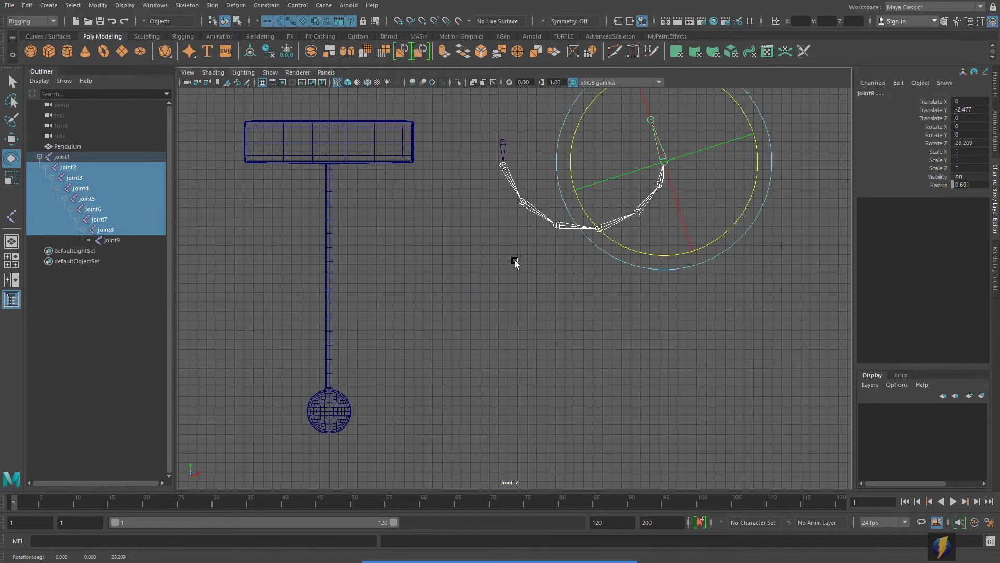
pyautogui.hotkey('ctrl', 'z')
# Step: Delete the whole joint chain and zoom in on the pendulum's top block
pyautogui.press('Delete')
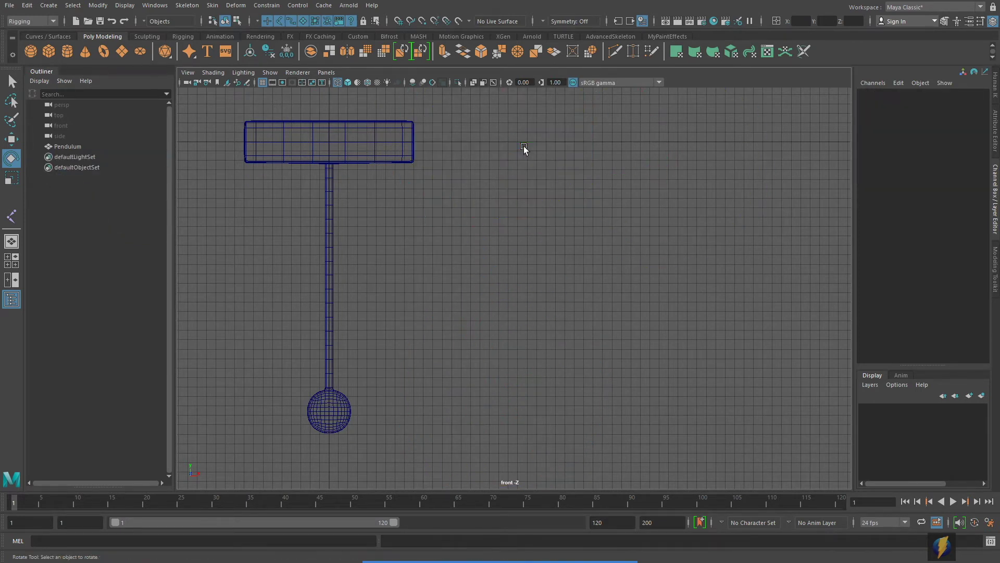
pyautogui.keyDown('alt'); pyautogui.moveTo(487, 213); pyautogui.dragTo(630, 337, button='middle'); pyautogui.keyUp('alt')
pyautogui.keyDown('alt'); pyautogui.moveTo(413, 345); pyautogui.dragTo(727, 355, button='right'); pyautogui.keyUp('alt')
pyautogui.keyDown('alt'); pyautogui.moveTo(510, 272); pyautogui.dragTo(684, 296, button='middle'); pyautogui.keyUp('alt')
pyautogui.keyDown('alt'); pyautogui.moveTo(513, 222); pyautogui.dragTo(430, 225, button='middle'); pyautogui.keyUp('alt')
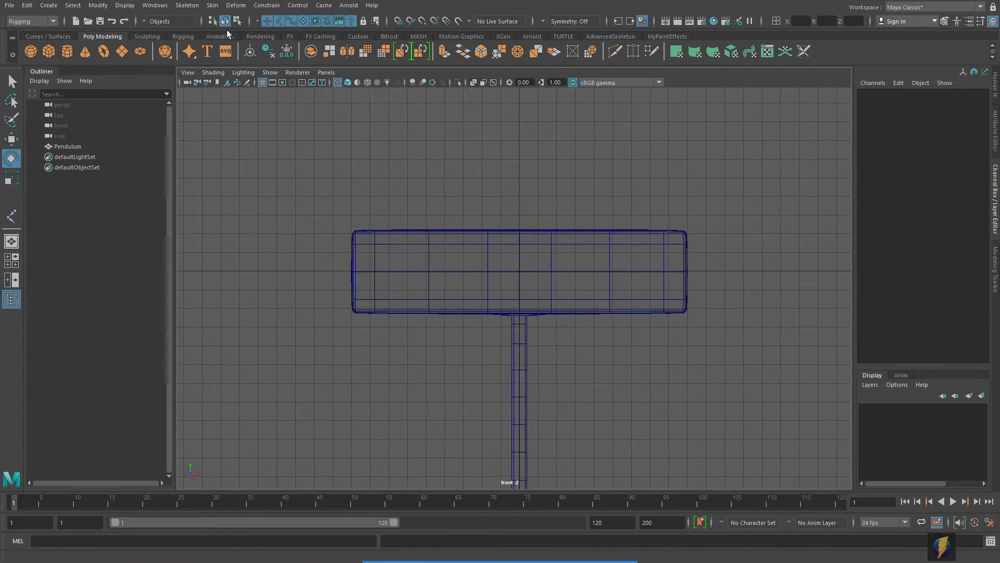
# Step: Start Create Joints in the four-view layout with the perspective view active
pyautogui.click(186, 5)
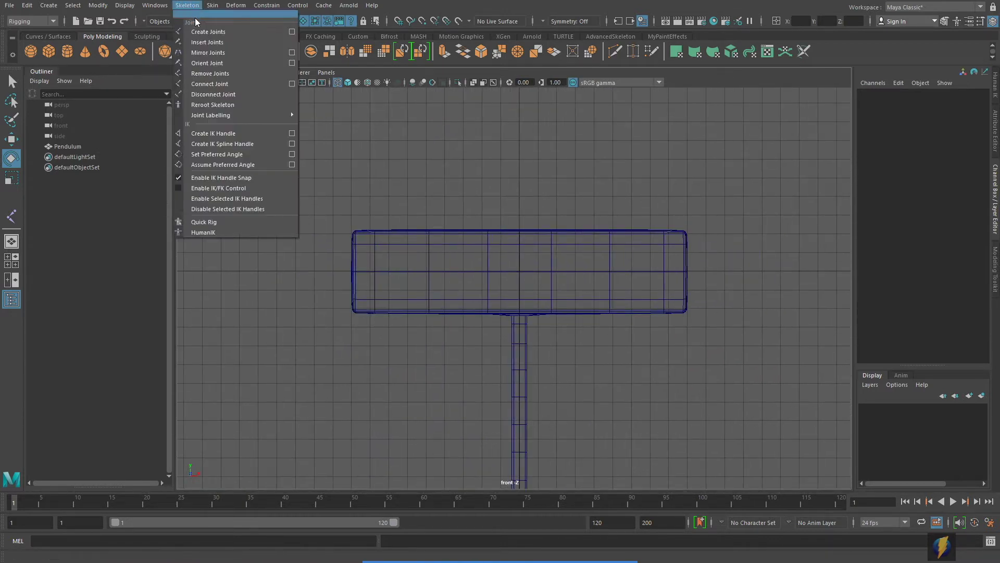
pyautogui.click(201, 32)
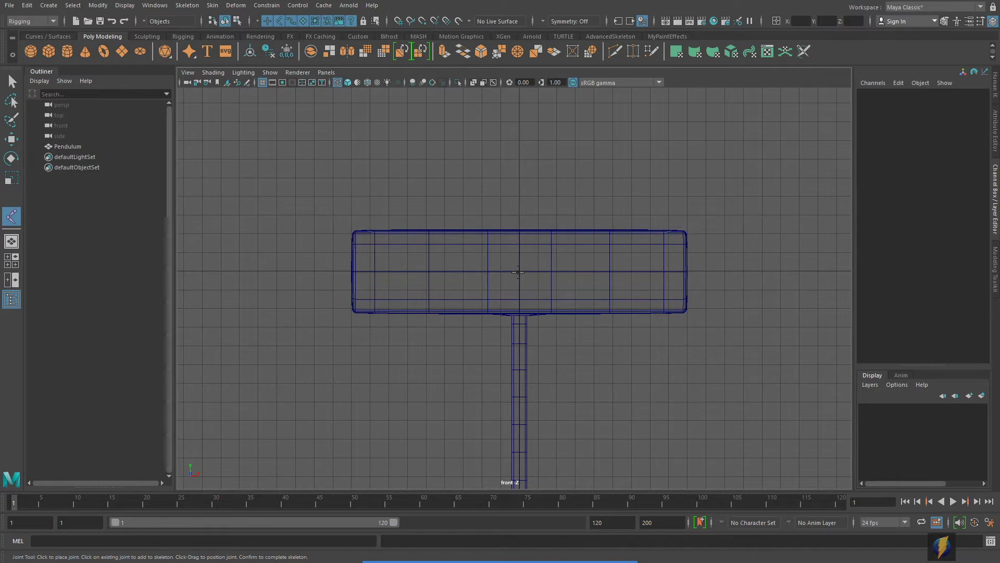
pyautogui.press('space')
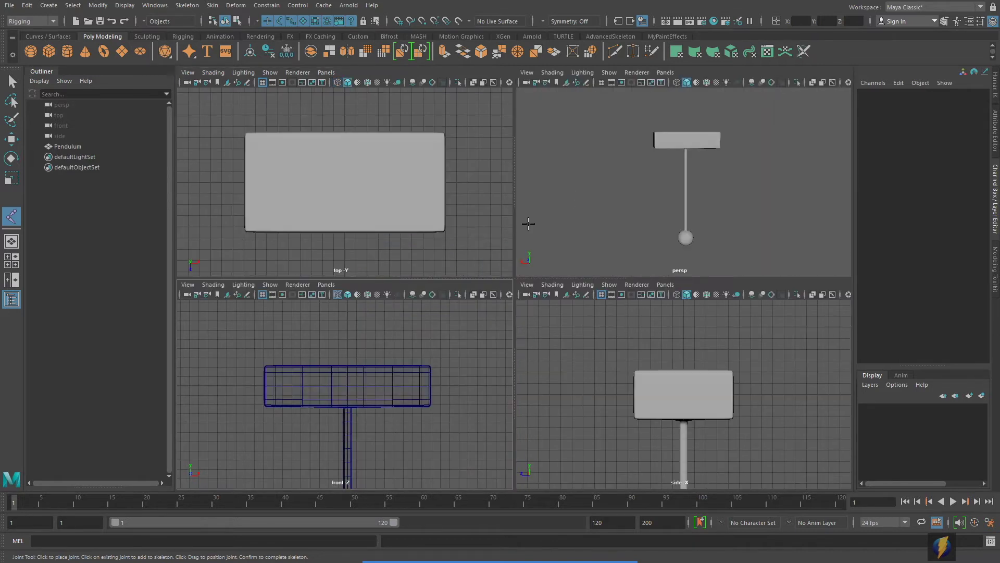
pyautogui.click(592, 198)
pyautogui.keyDown('alt'); pyautogui.moveTo(623, 220); pyautogui.dragTo(608, 167); pyautogui.keyUp('alt')
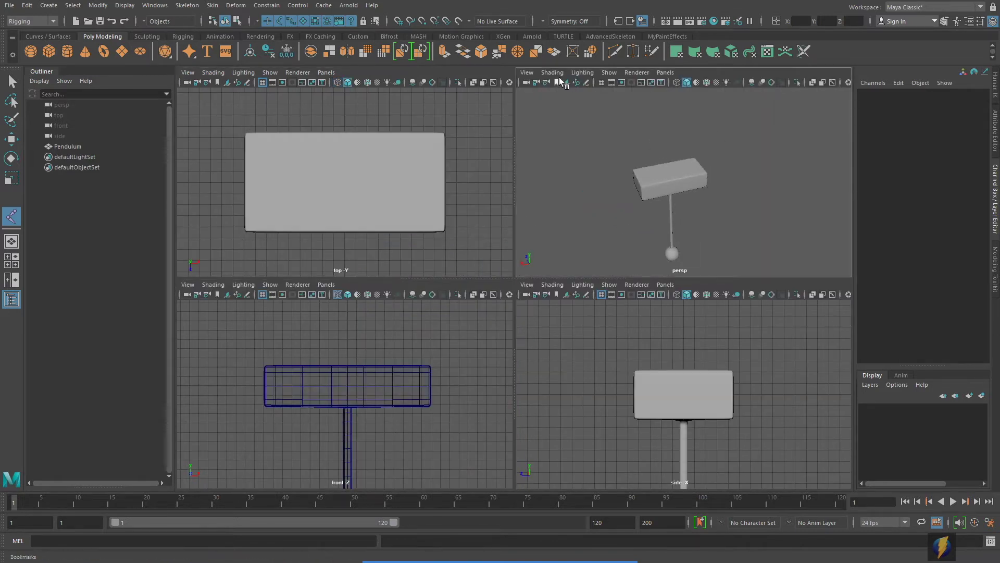
# Step: Turn on the perspective grid and wireframe, then grid-snap a joint at the top block's centre
pyautogui.click(609, 72)
pyautogui.click(617, 495)
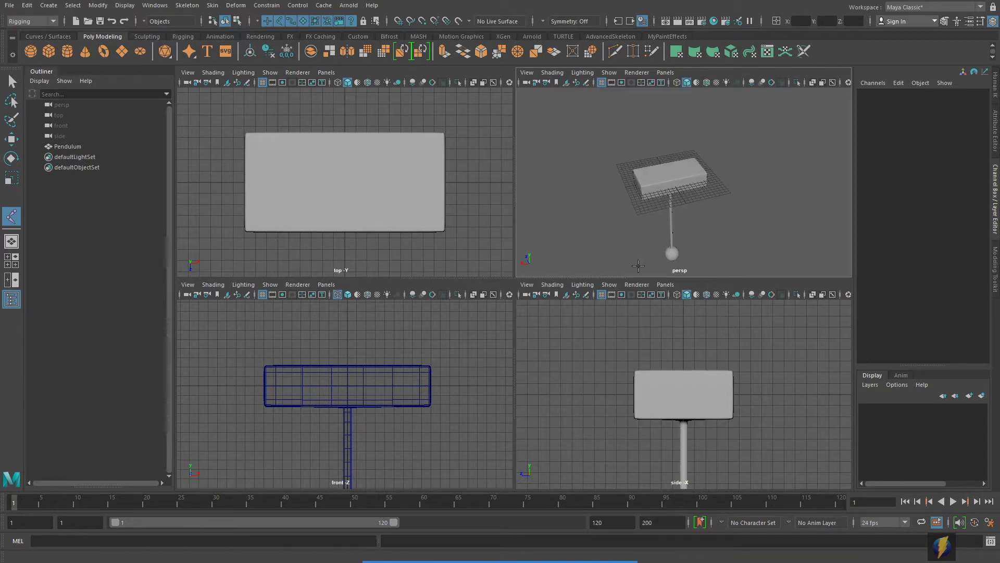
pyautogui.scroll(5, 672, 213)
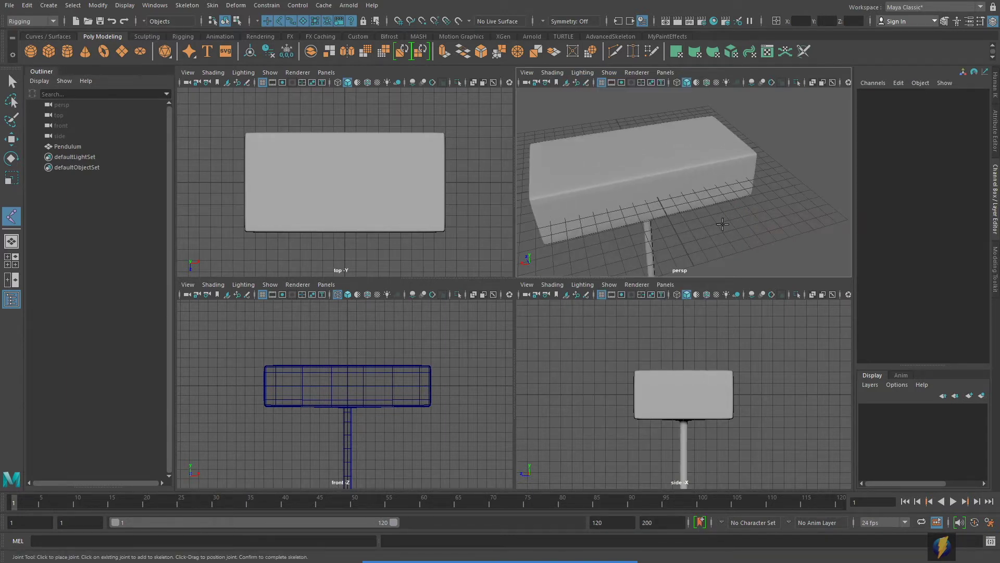
pyautogui.press('4')
pyautogui.keyDown('alt'); pyautogui.moveTo(690, 212); pyautogui.dragTo(672, 214); pyautogui.keyUp('alt')
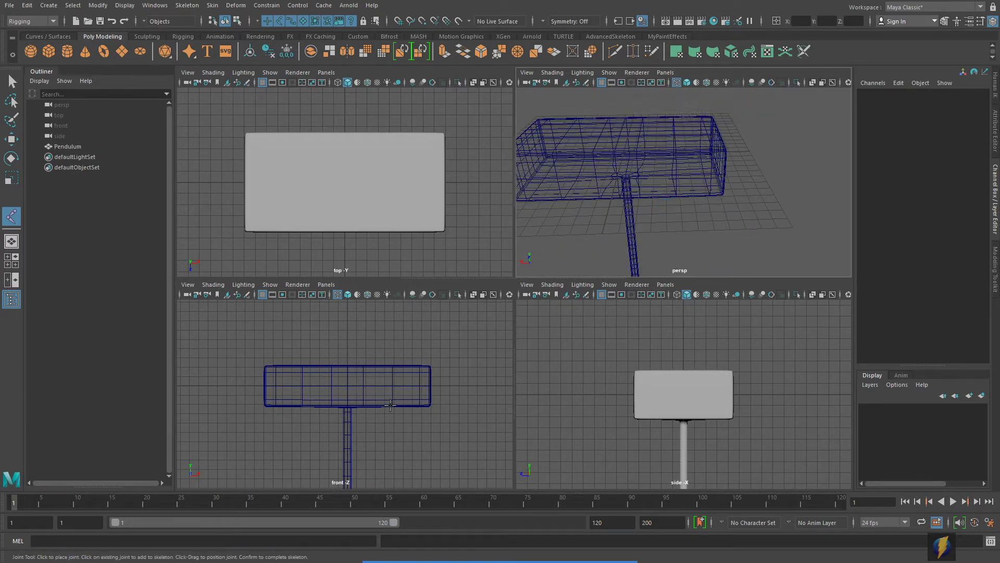
pyautogui.press('x')
pyautogui.click(348, 385)
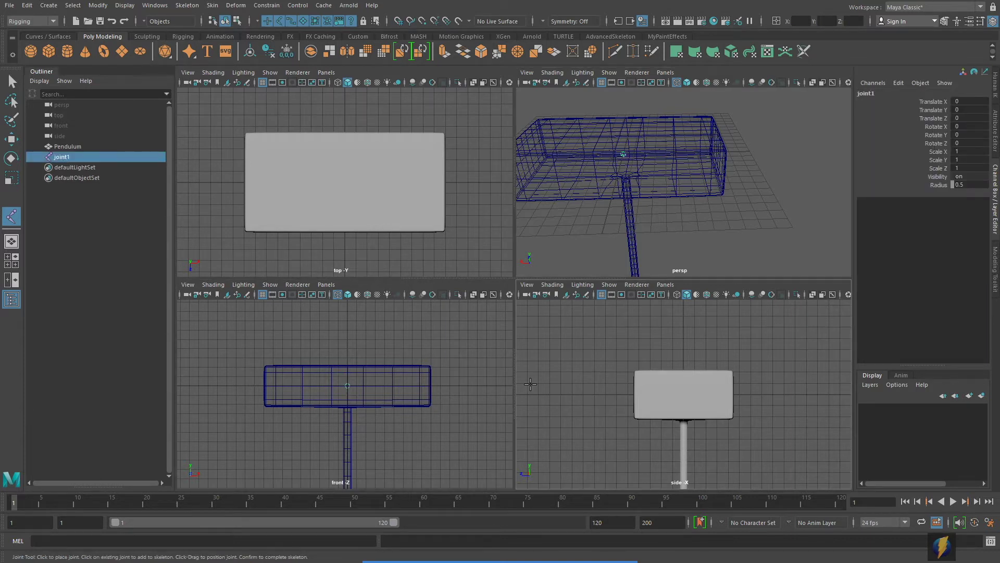
# Step: Rename joint1 to Base in the Channel Box
pyautogui.press('e')
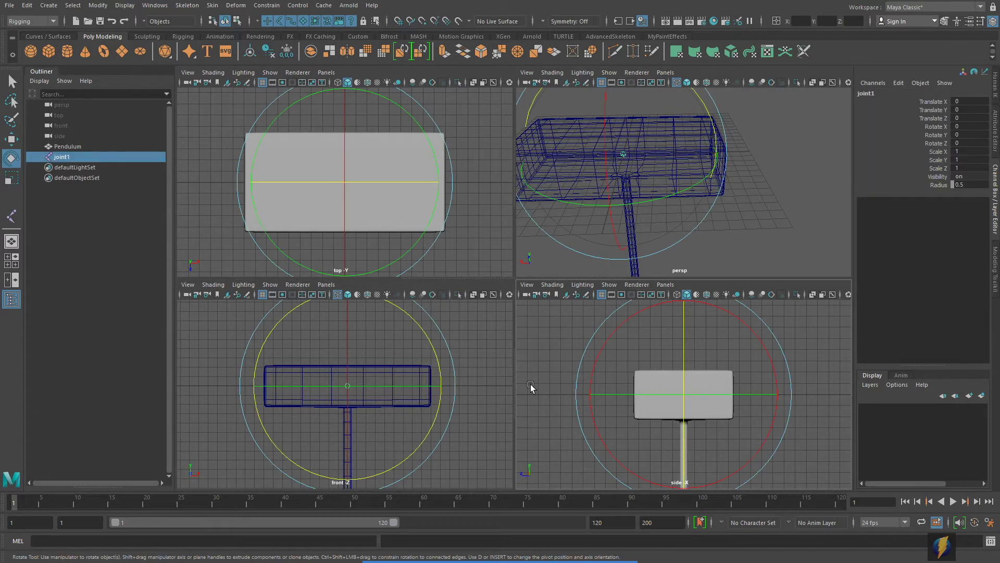
pyautogui.doubleClick(874, 94)
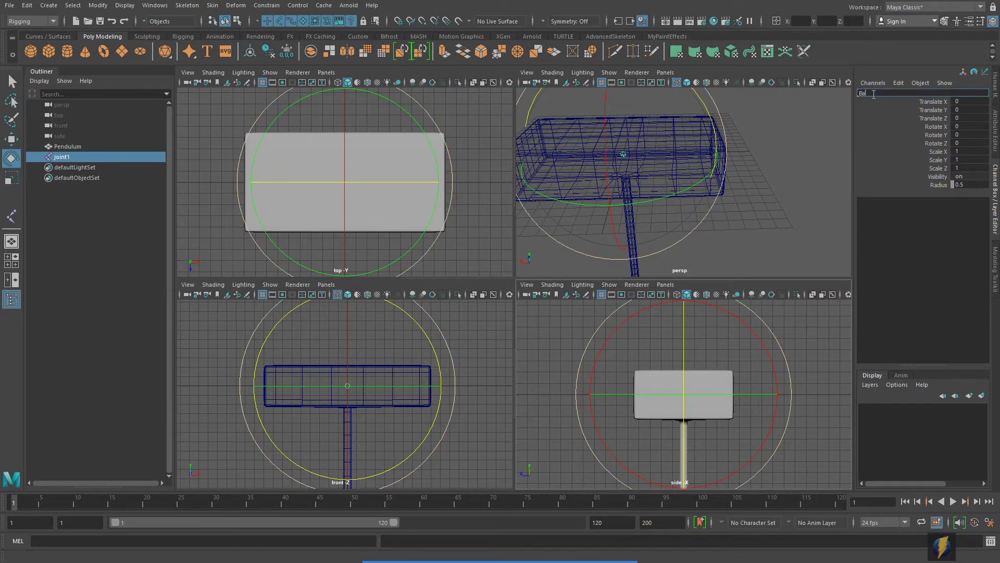
pyautogui.press('Return')
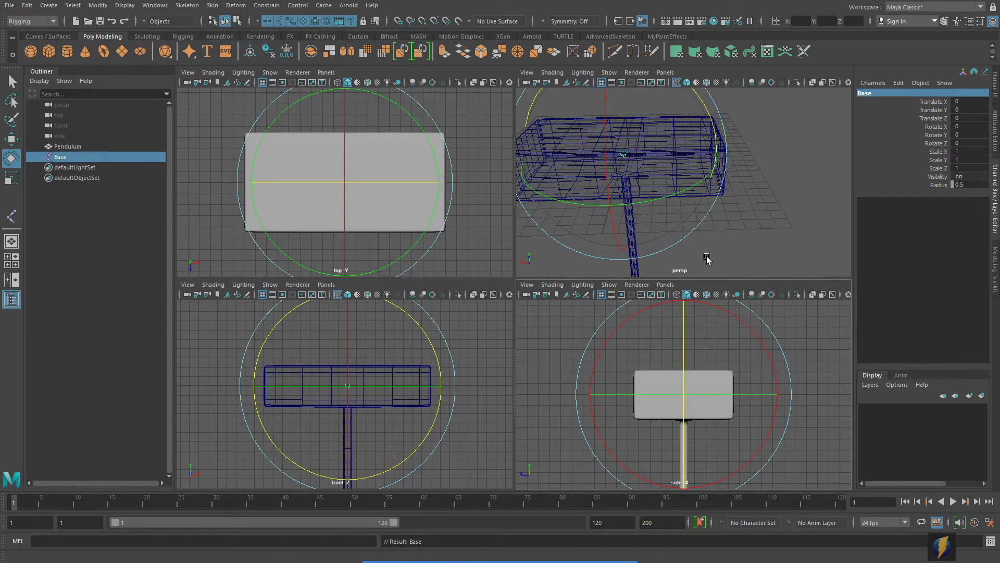
# Step: Frame the whole pendulum in perspective, then return to a single front view
pyautogui.keyDown('alt'); pyautogui.moveTo(681, 219); pyautogui.dragTo(705, 219); pyautogui.keyUp('alt')
pyautogui.press('a')
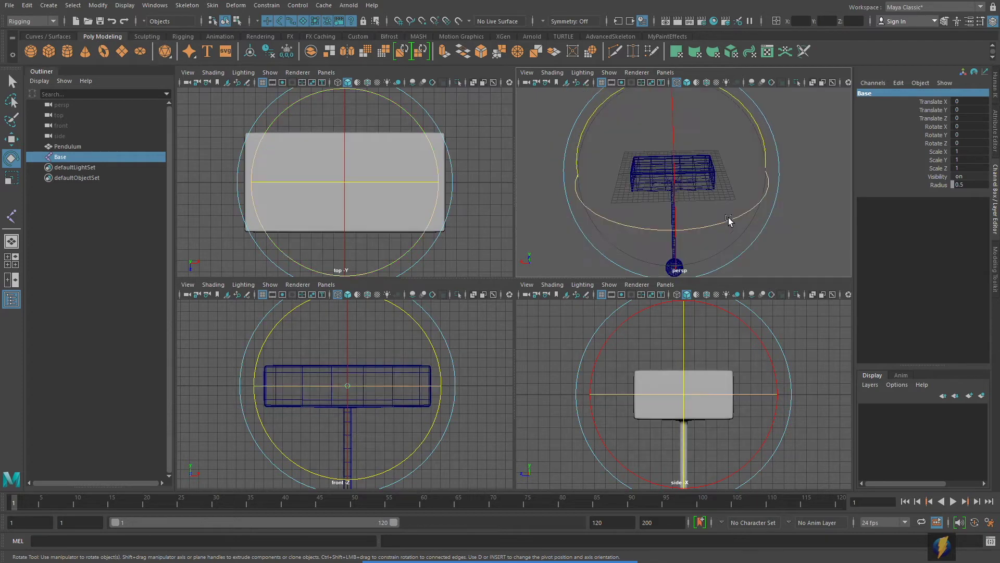
pyautogui.press('space')
pyautogui.keyDown('alt'); pyautogui.moveTo(652, 287); pyautogui.dragTo(632, 286); pyautogui.keyUp('alt')
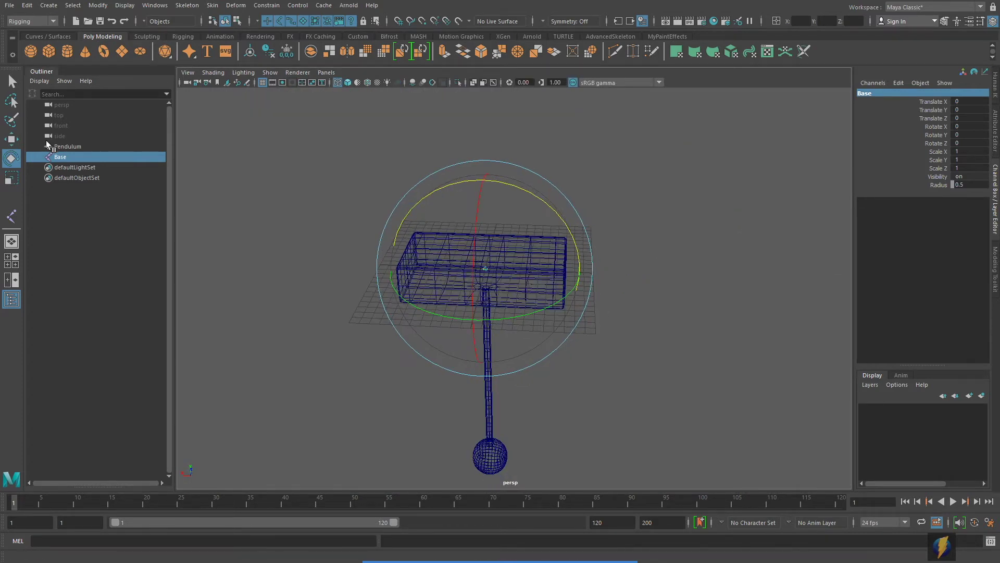
pyautogui.press('space')
pyautogui.press('space')
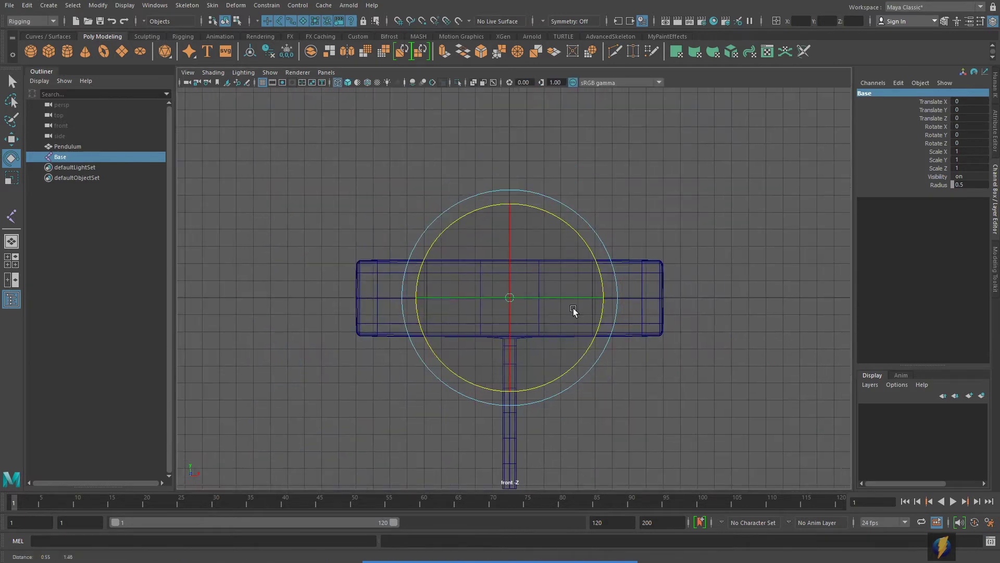
# Step: Draw an eight-joint chain from above the crossbar's left side, curling round to its right
pyautogui.click(187, 5)
pyautogui.click(208, 31)
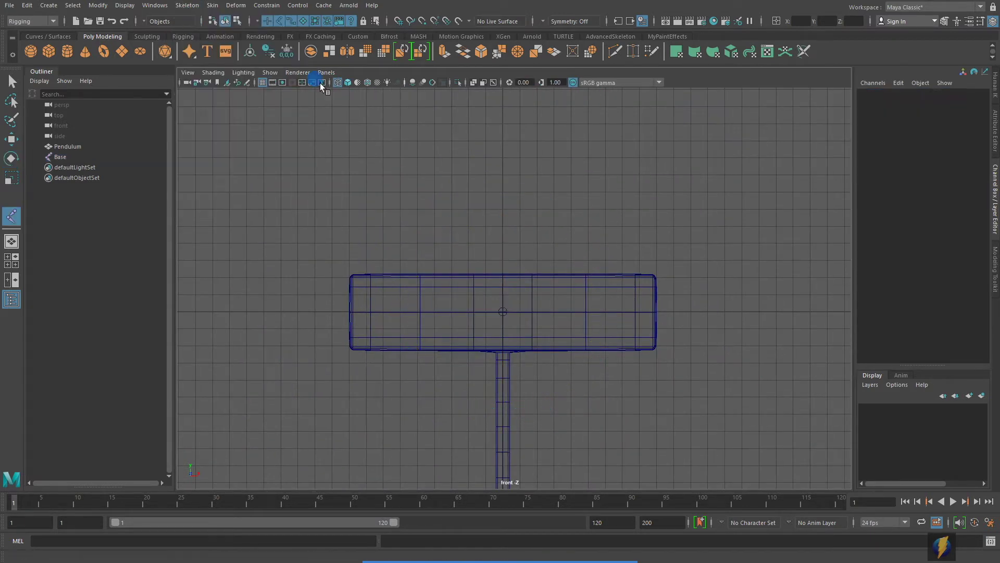
pyautogui.click(413, 208)
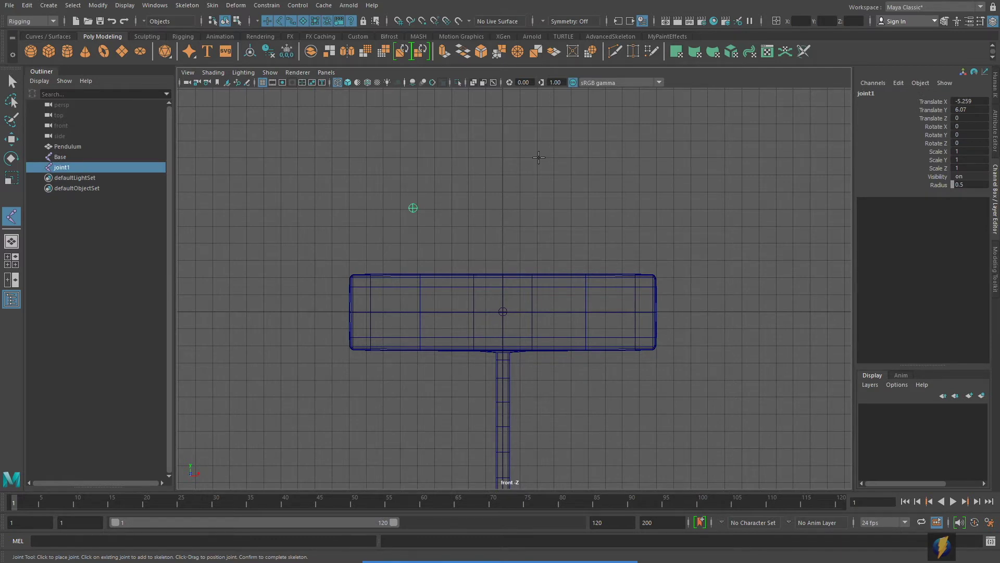
pyautogui.click(598, 133)
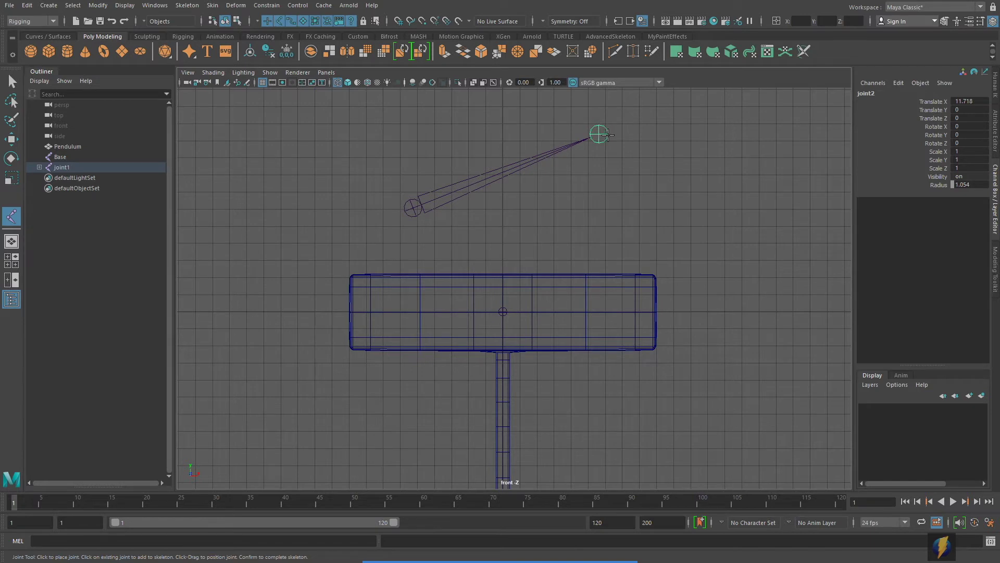
pyautogui.click(738, 269)
pyautogui.click(633, 393)
pyautogui.click(713, 420)
pyautogui.click(777, 334)
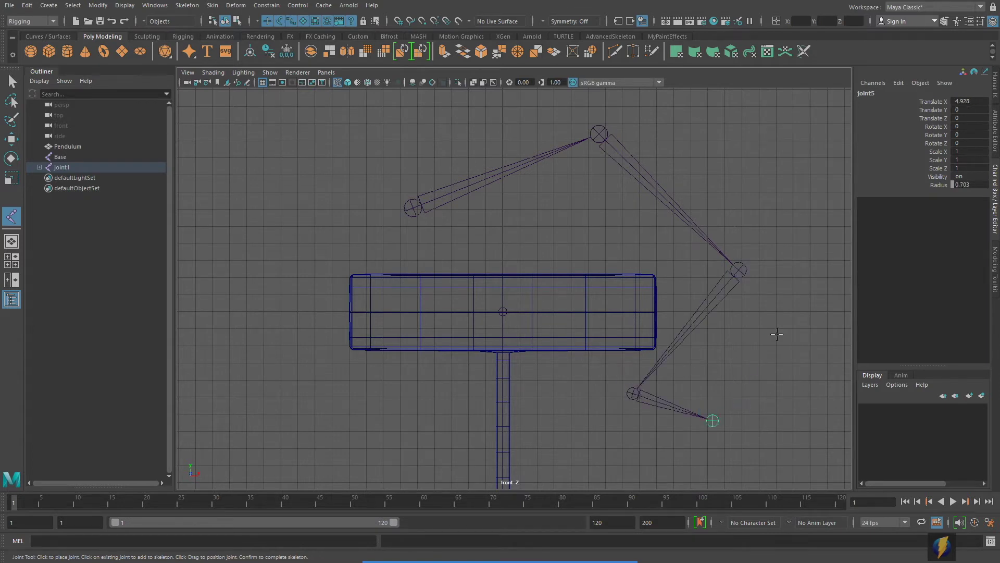
pyautogui.click(787, 204)
pyautogui.click(716, 142)
pyautogui.press('e')
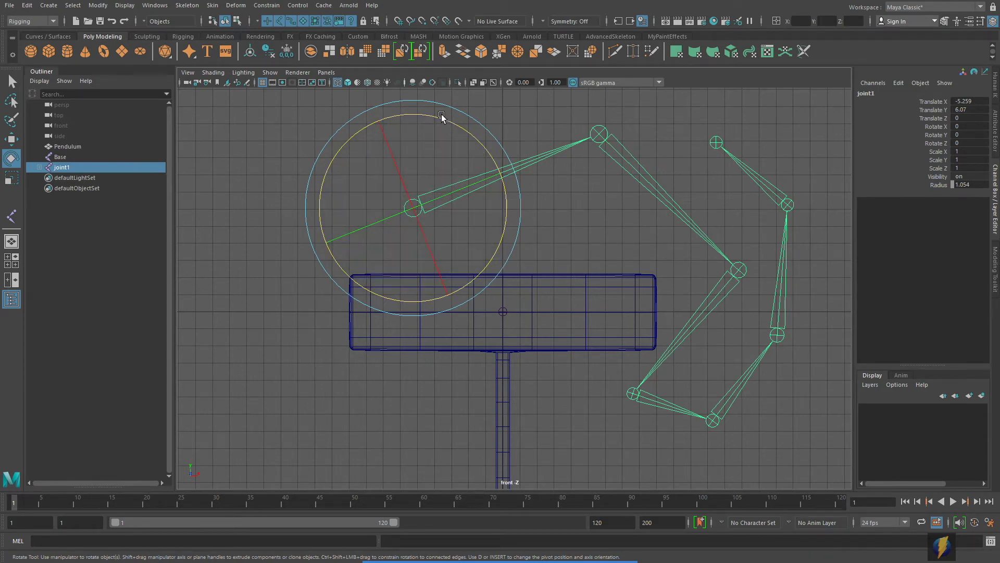
# Step: Test-rotate the chain and undo it, then zoom in on the chain in a maximised perspective view
pyautogui.moveTo(444, 119)
pyautogui.mouseDown()
pyautogui.moveTo(442, 133)
pyautogui.moveTo(431, 123)
pyautogui.mouseUp()
pyautogui.hotkey('ctrl', 'z')
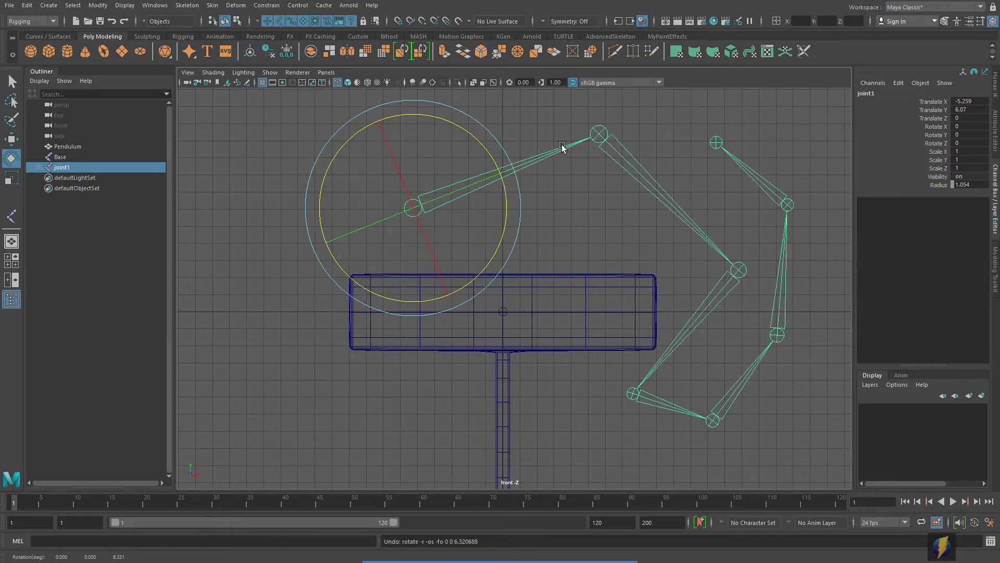
pyautogui.press('space')
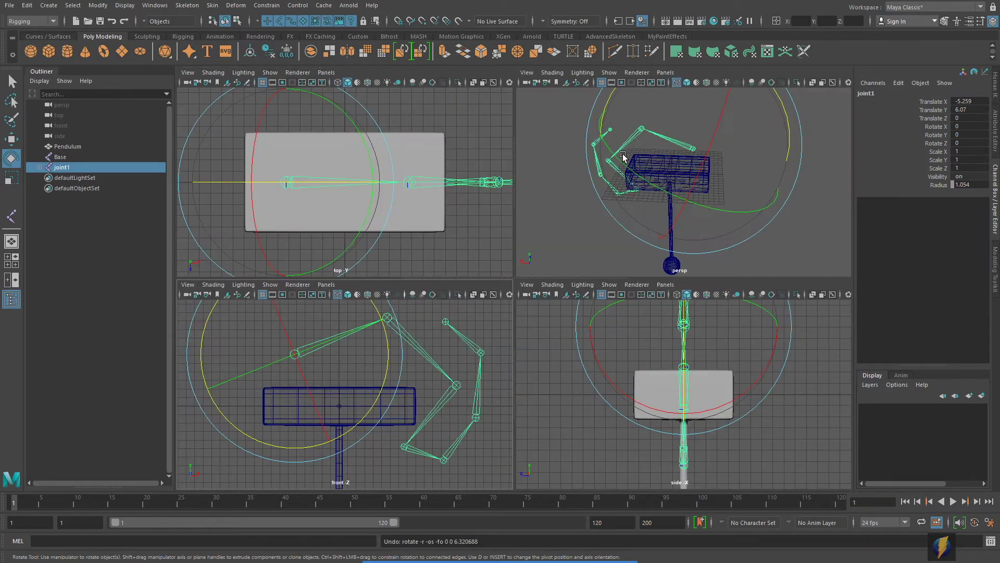
pyautogui.press('space')
pyautogui.keyDown('alt'); pyautogui.moveTo(526, 231); pyautogui.dragTo(419, 217); pyautogui.keyUp('alt')
pyautogui.hotkey('ctrl', 'z')
pyautogui.keyDown('alt'); pyautogui.moveTo(385, 287); pyautogui.dragTo(506, 284, button='right'); pyautogui.keyUp('alt')
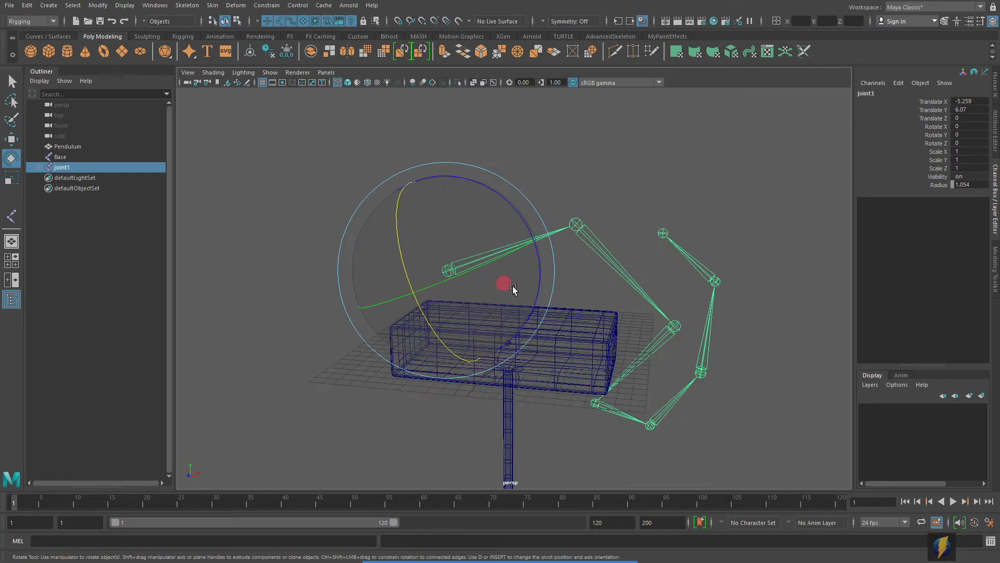
pyautogui.keyDown('alt'); pyautogui.moveTo(486, 286); pyautogui.dragTo(486, 294, button='middle'); pyautogui.keyUp('alt')
# Step: Freeze the chain's transformations and test-rotate it around X, Y and Z, undoing each
pyautogui.click(98, 5)
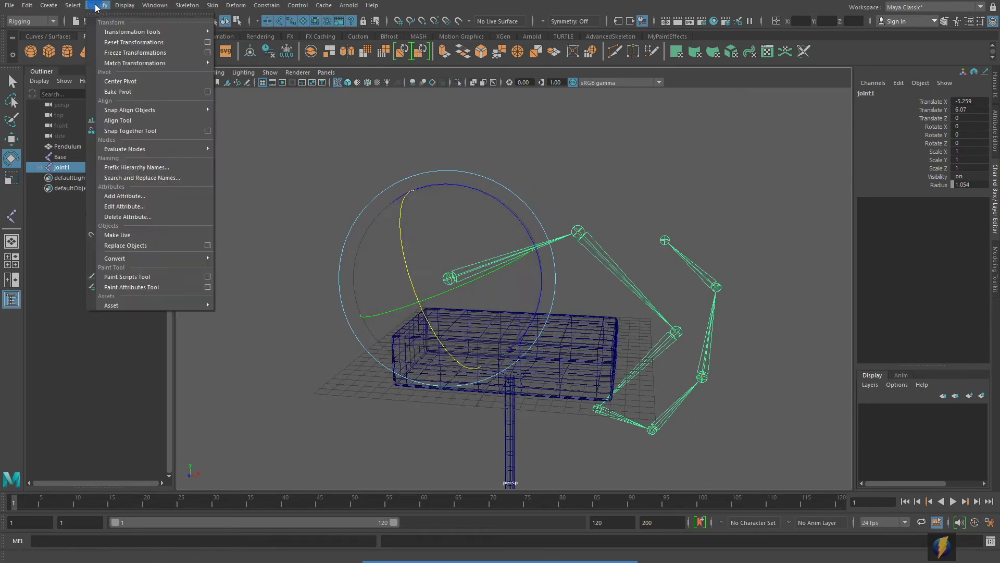
pyautogui.click(121, 53)
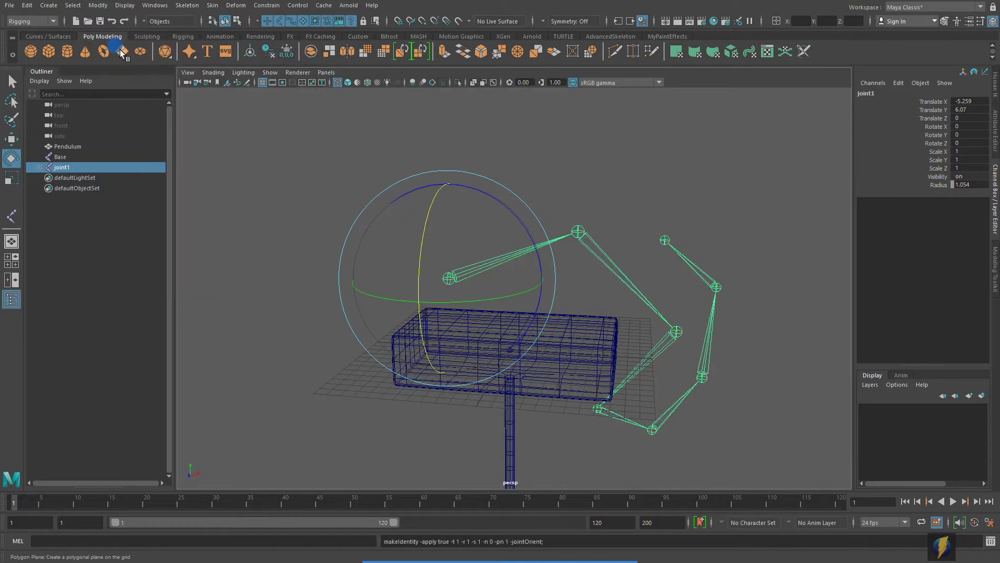
pyautogui.keyDown('alt'); pyautogui.moveTo(519, 204); pyautogui.dragTo(522, 202); pyautogui.keyUp('alt')
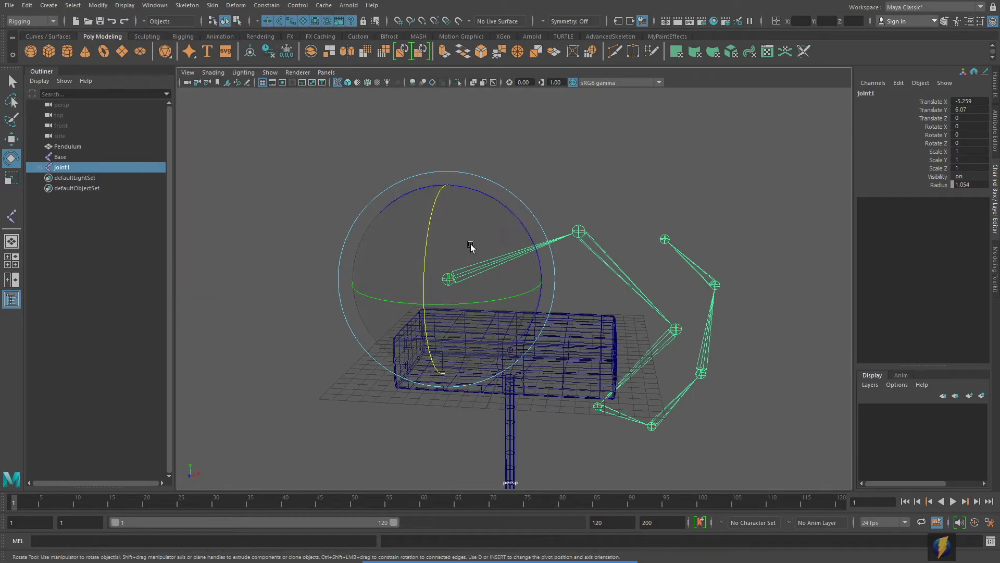
pyautogui.moveTo(428, 236); pyautogui.dragTo(417, 278)
pyautogui.hotkey('ctrl', 'z')
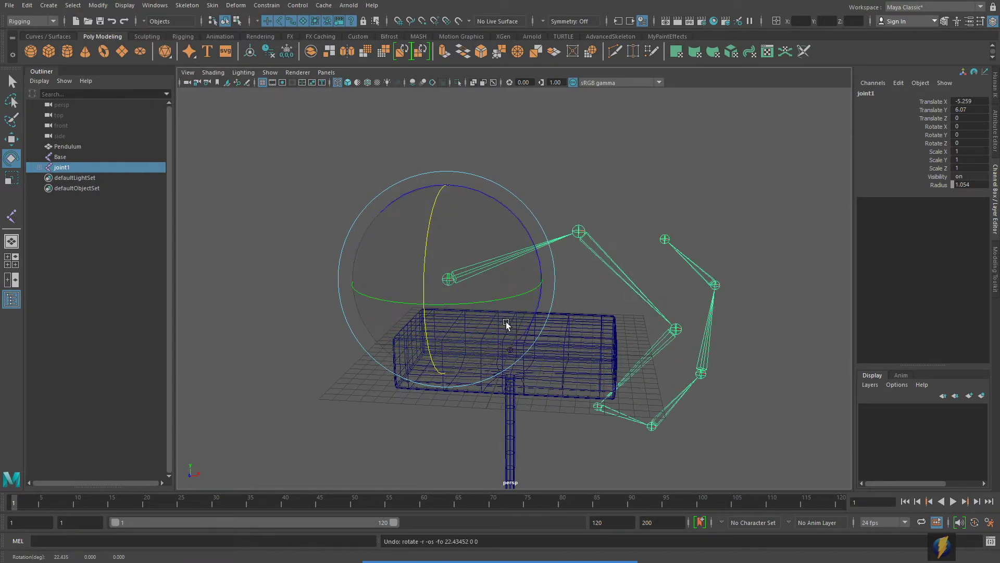
pyautogui.moveTo(476, 296); pyautogui.dragTo(463, 299)
pyautogui.hotkey('ctrl', 'z')
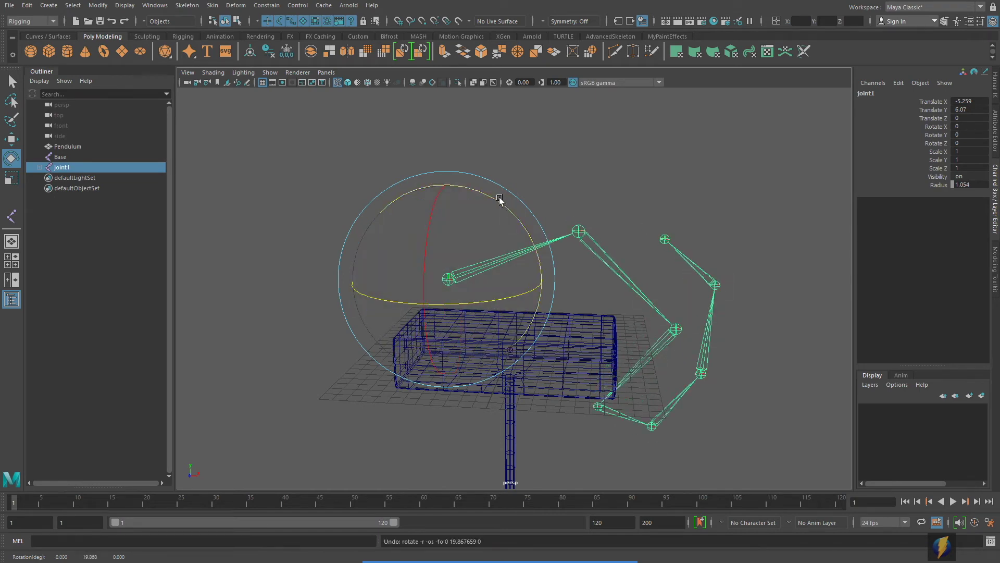
pyautogui.moveTo(500, 201); pyautogui.dragTo(477, 183)
# Step: Delete the old joint chain and frame the pendulum in the front view
pyautogui.press('Delete')
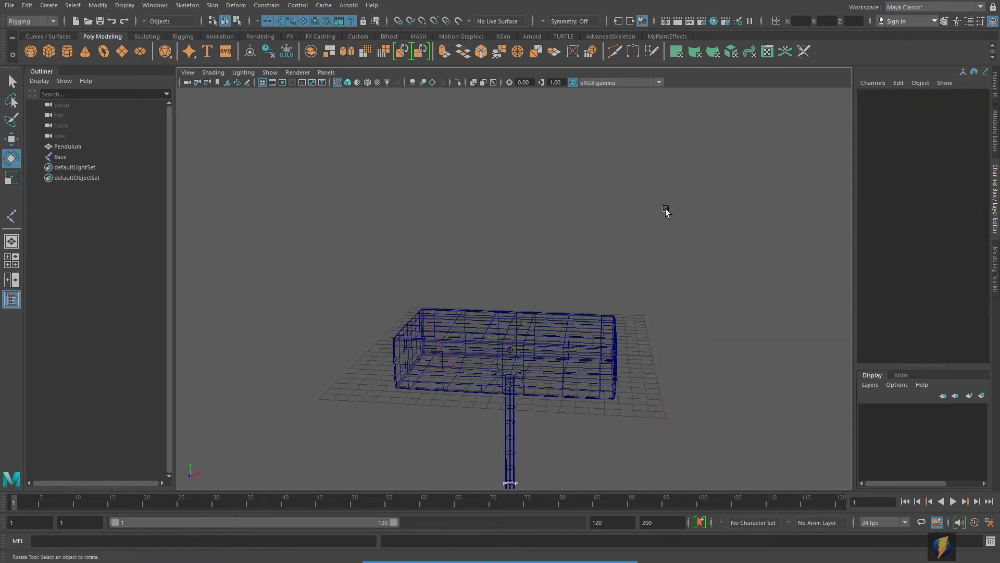
pyautogui.keyDown('alt'); pyautogui.moveTo(520, 326); pyautogui.dragTo(478, 232, button='middle'); pyautogui.keyUp('alt')
pyautogui.keyDown('alt'); pyautogui.moveTo(478, 232); pyautogui.dragTo(501, 227, button='right'); pyautogui.keyUp('alt')
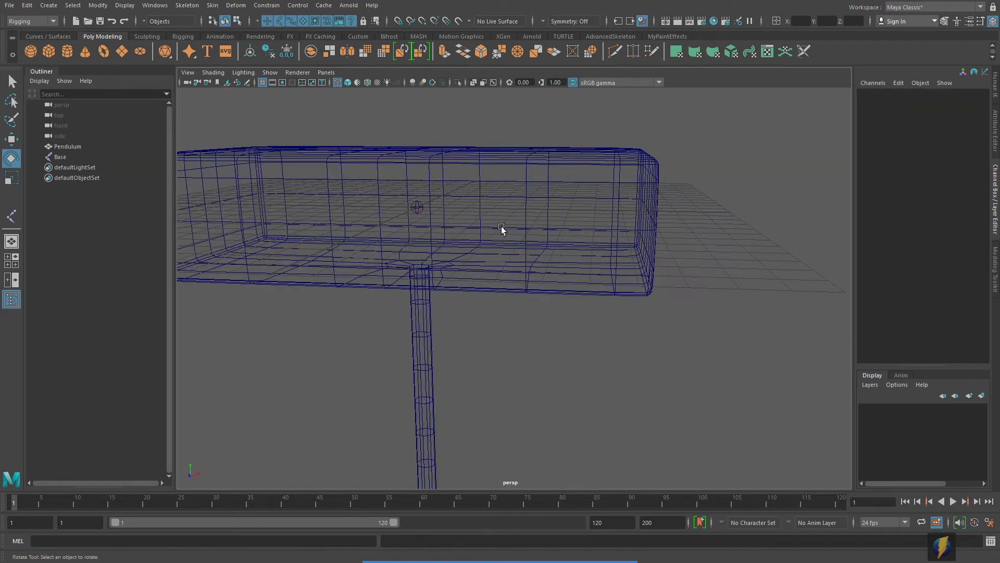
pyautogui.click(421, 208)
pyautogui.keyDown('alt'); pyautogui.moveTo(495, 230); pyautogui.dragTo(569, 292); pyautogui.keyUp('alt')
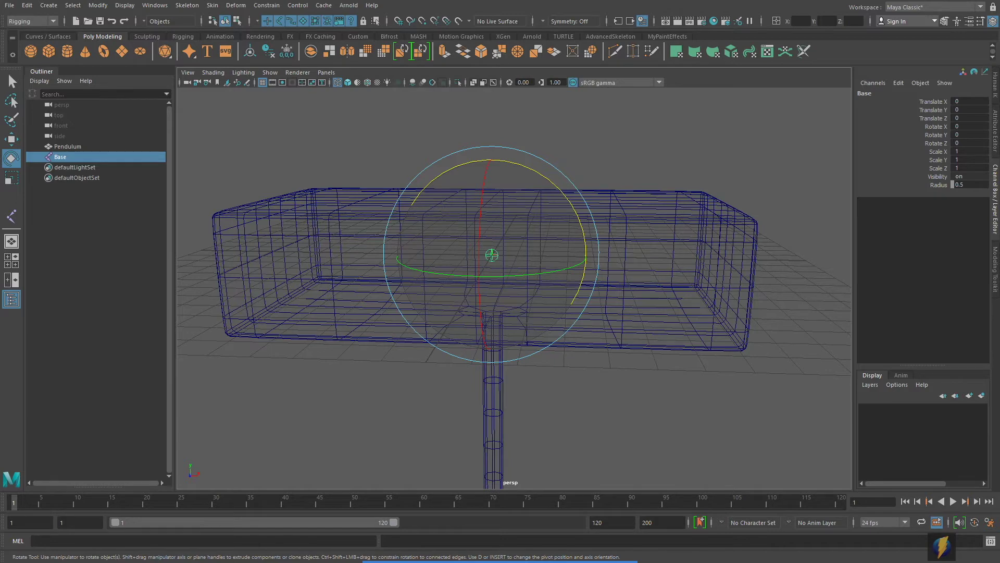
pyautogui.scroll(-5, 561, 284)
pyautogui.keyDown('alt'); pyautogui.moveTo(573, 345); pyautogui.dragTo(567, 251, button='middle'); pyautogui.keyUp('alt')
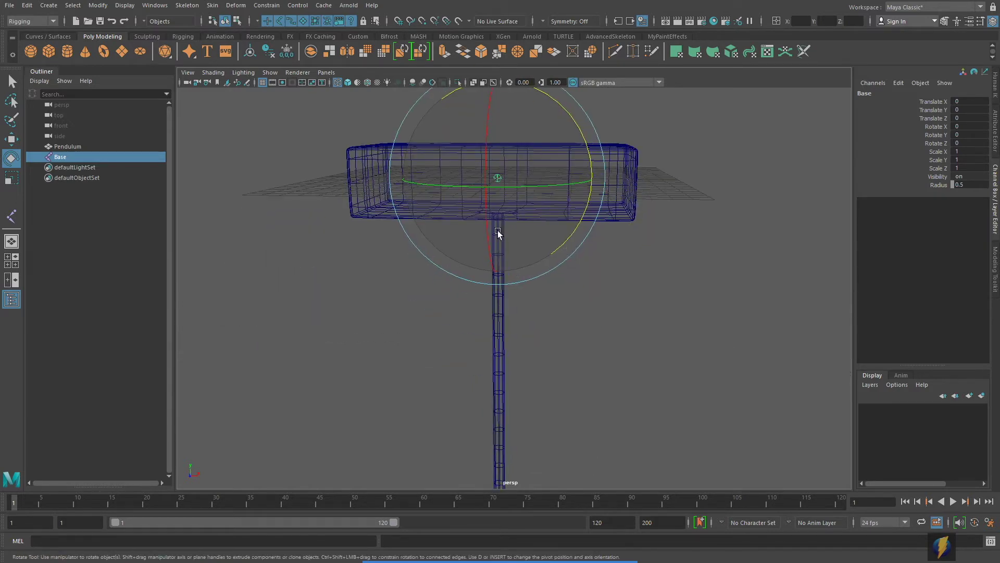
pyautogui.press('space')
pyautogui.press('space')
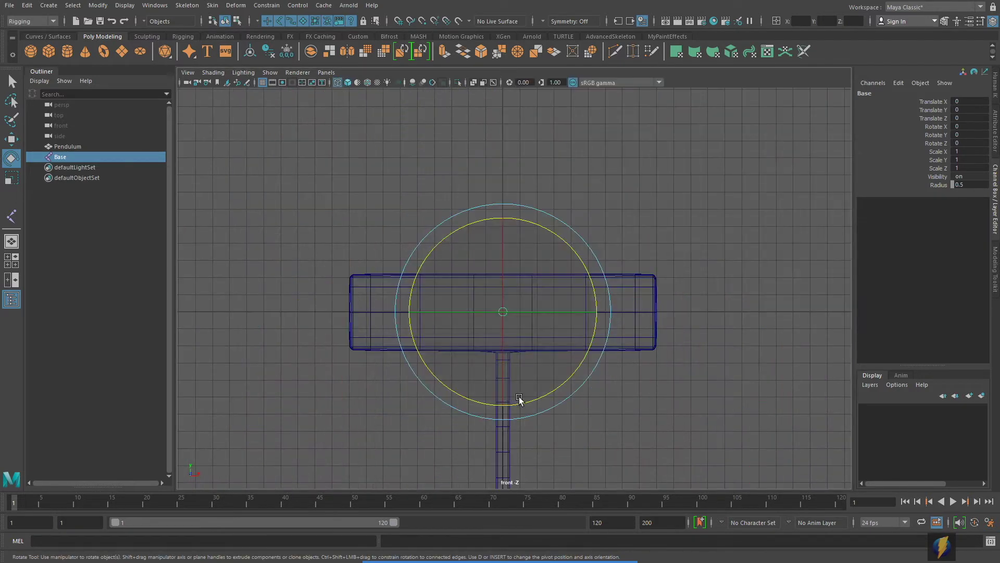
pyautogui.keyDown('alt'); pyautogui.moveTo(520, 402); pyautogui.dragTo(527, 237, button='middle'); pyautogui.keyUp('alt')
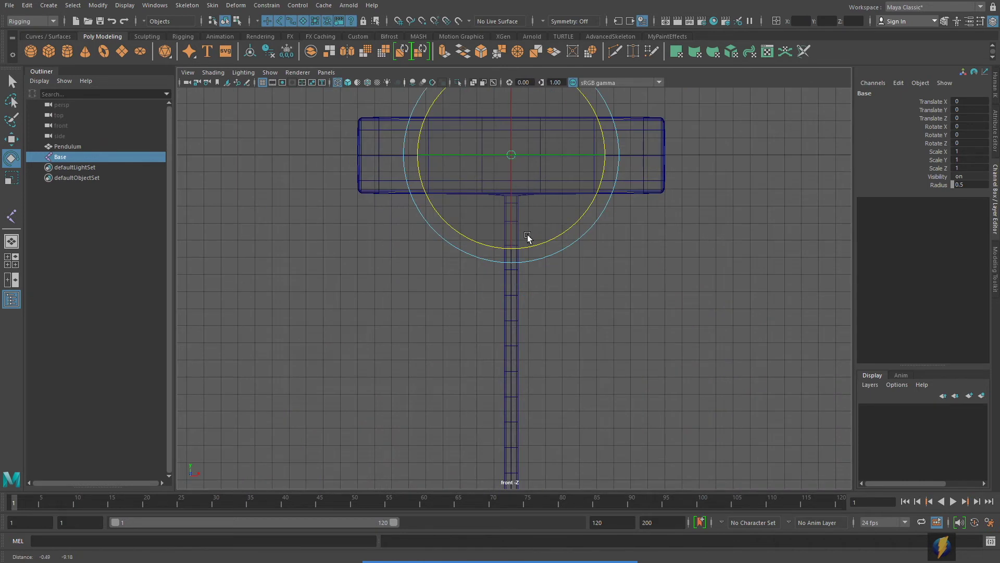
pyautogui.click(189, 5)
# Step: With grid snapping on, place the root joint joint1 at the top of the pendulum rod
pyautogui.click(201, 33)
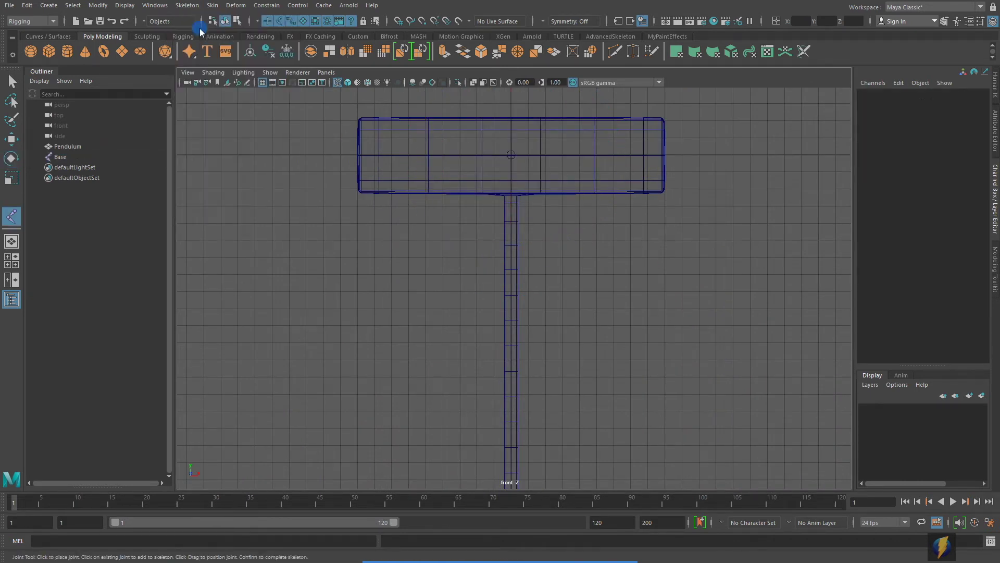
pyautogui.keyDown('alt'); pyautogui.moveTo(382, 207); pyautogui.dragTo(618, 212, button='right'); pyautogui.keyUp('alt')
pyautogui.keyDown('alt'); pyautogui.moveTo(619, 212); pyautogui.dragTo(594, 297, button='middle'); pyautogui.keyUp('alt')
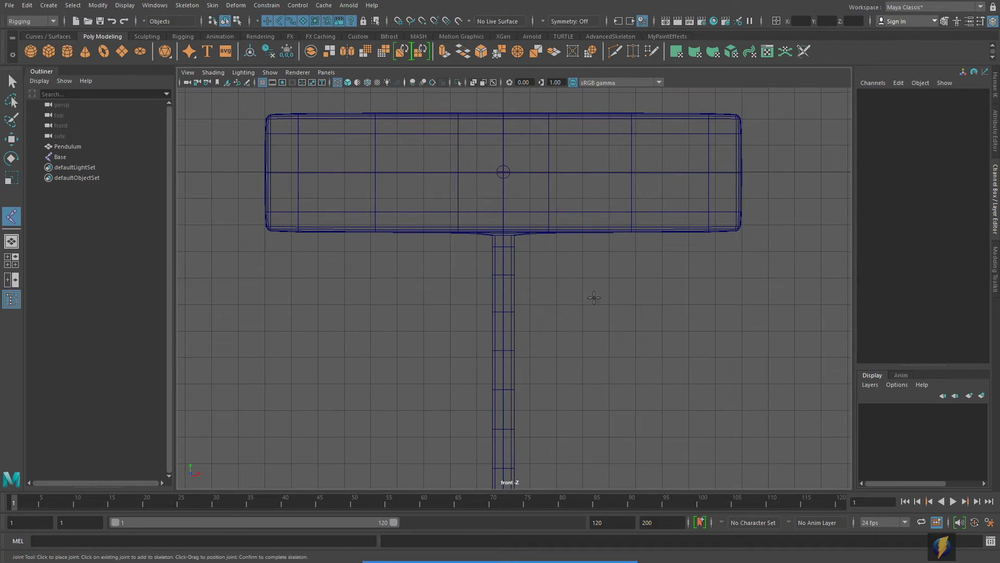
pyautogui.moveTo(503, 232)
pyautogui.keyDown('alt'); pyautogui.mouseDown(button='right')
pyautogui.moveTo(585, 257)
pyautogui.moveTo(526, 220)
pyautogui.mouseUp(button='right'); pyautogui.keyUp('alt')
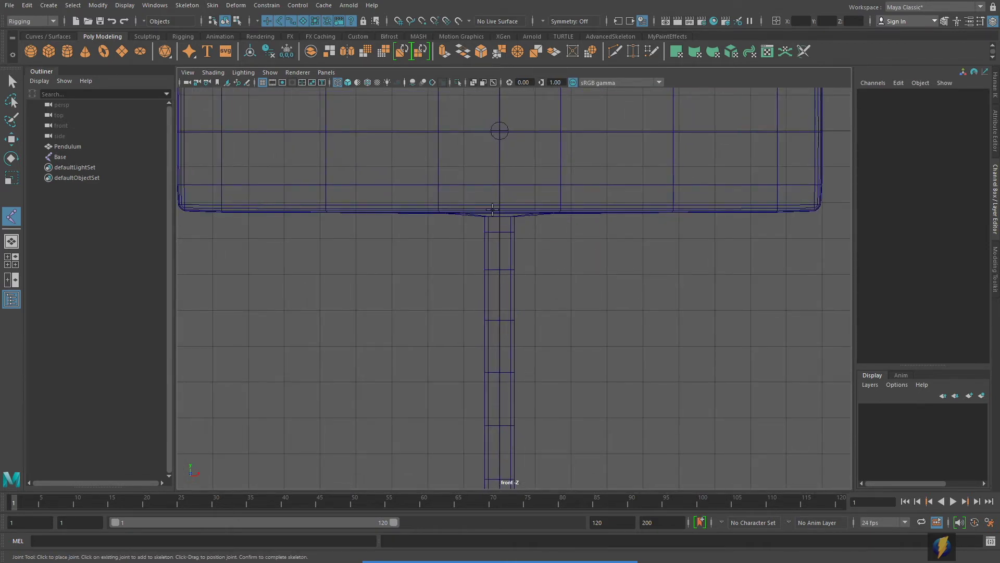
pyautogui.press('x')
pyautogui.click(493, 208)
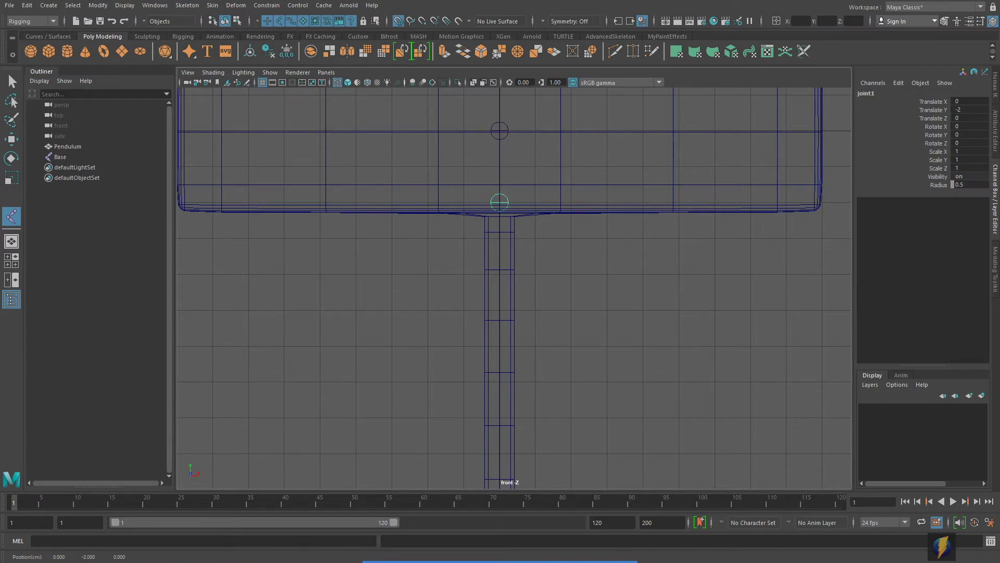
pyautogui.press('Return')
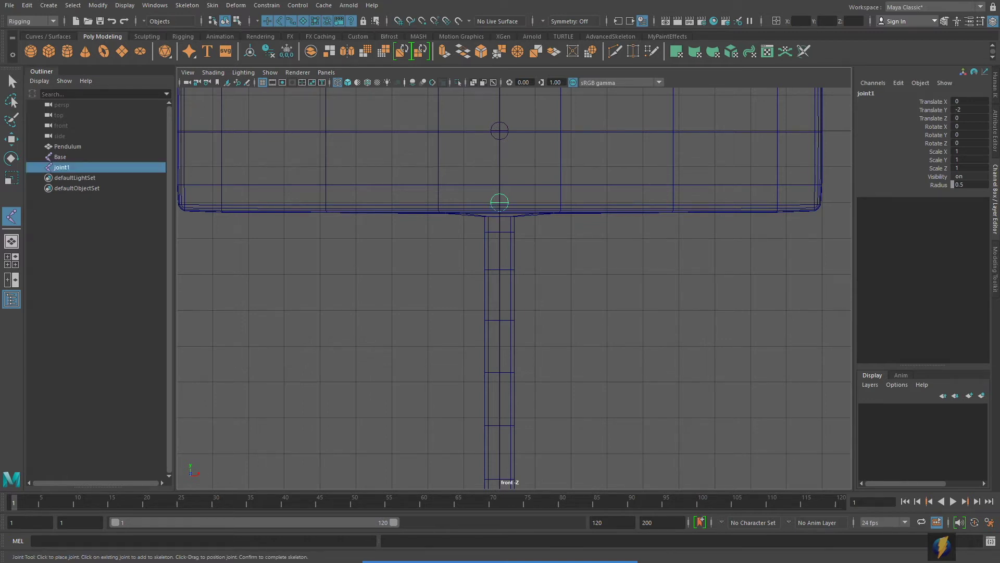
# Step: Place joint2 lower down the rod, at Translate Y -4.778
pyautogui.keyDown('alt'); pyautogui.moveTo(549, 257); pyautogui.dragTo(553, 228, button='middle'); pyautogui.keyUp('alt')
pyautogui.moveTo(553, 228)
pyautogui.keyDown('alt'); pyautogui.mouseDown(button='right')
pyautogui.moveTo(454, 222)
pyautogui.moveTo(549, 232)
pyautogui.mouseUp(button='right'); pyautogui.keyUp('alt')
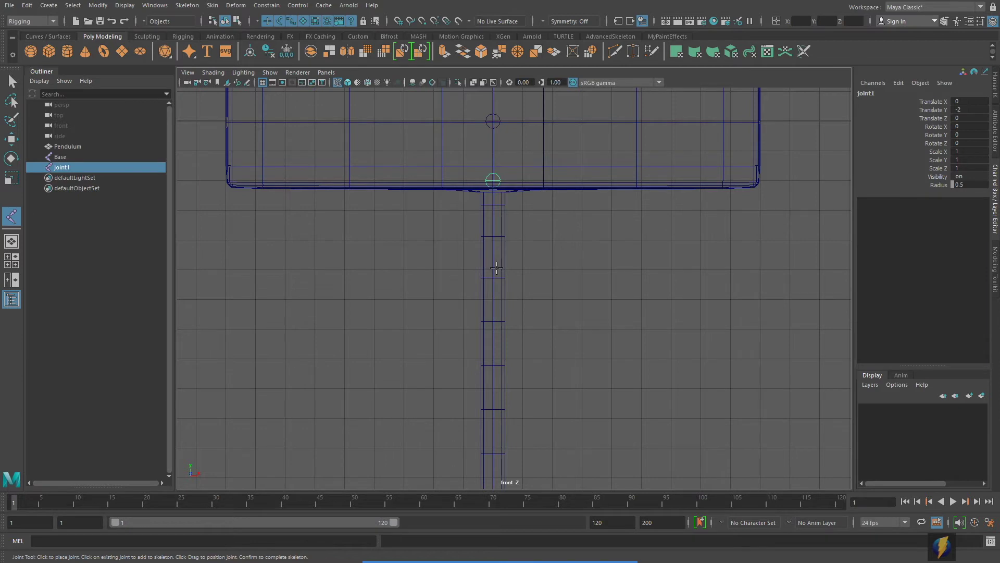
pyautogui.keyDown('alt'); pyautogui.moveTo(532, 286); pyautogui.dragTo(531, 241, button='middle'); pyautogui.keyUp('alt')
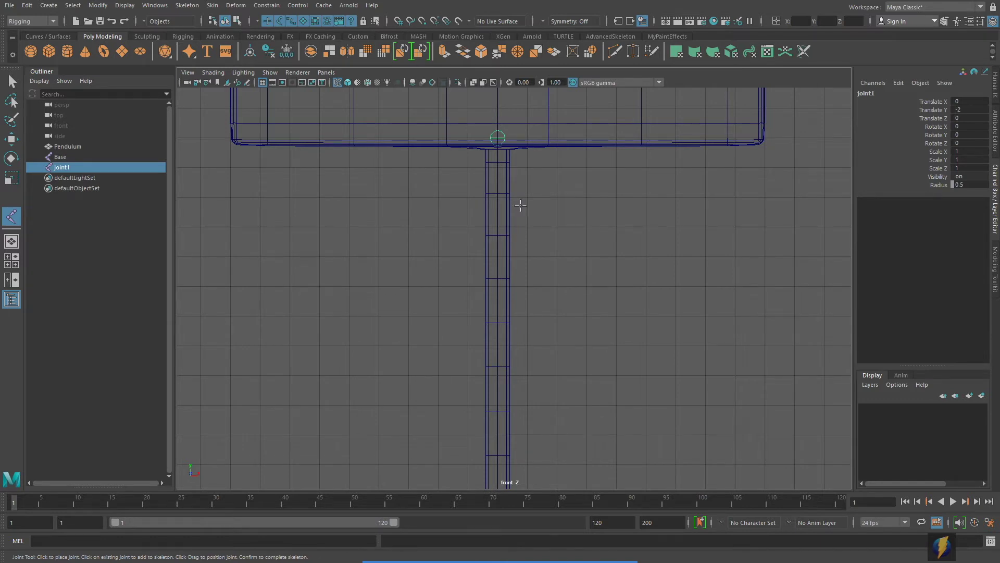
pyautogui.moveTo(492, 211); pyautogui.dragTo(352, 266)
pyautogui.moveTo(528, 267)
pyautogui.mouseDown()
pyautogui.moveTo(656, 270)
pyautogui.moveTo(496, 196)
pyautogui.moveTo(504, 156)
pyautogui.moveTo(525, 280)
pyautogui.moveTo(519, 172)
pyautogui.moveTo(520, 279)
pyautogui.mouseUp()
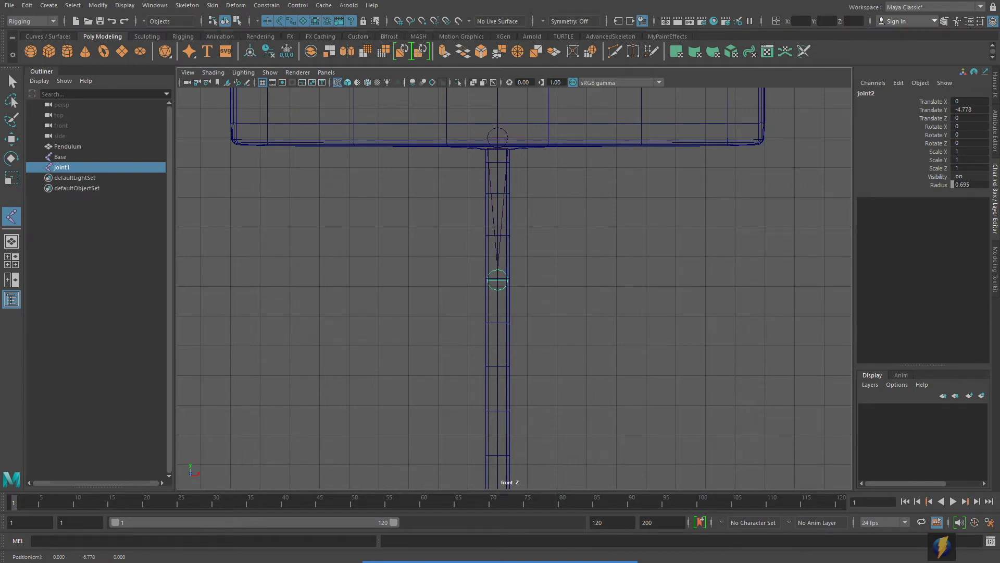
# Step: Add evenly spaced joints down the rod shaft below joint2
pyautogui.keyDown('alt'); pyautogui.moveTo(464, 292); pyautogui.dragTo(387, 296, button='right'); pyautogui.keyUp('alt')
pyautogui.keyDown('alt'); pyautogui.moveTo(469, 291); pyautogui.dragTo(465, 183, button='middle'); pyautogui.keyUp('alt')
pyautogui.keyDown('alt'); pyautogui.moveTo(580, 194); pyautogui.dragTo(229, 209, button='right'); pyautogui.keyUp('alt')
pyautogui.moveTo(501, 225); pyautogui.dragTo(501, 240)
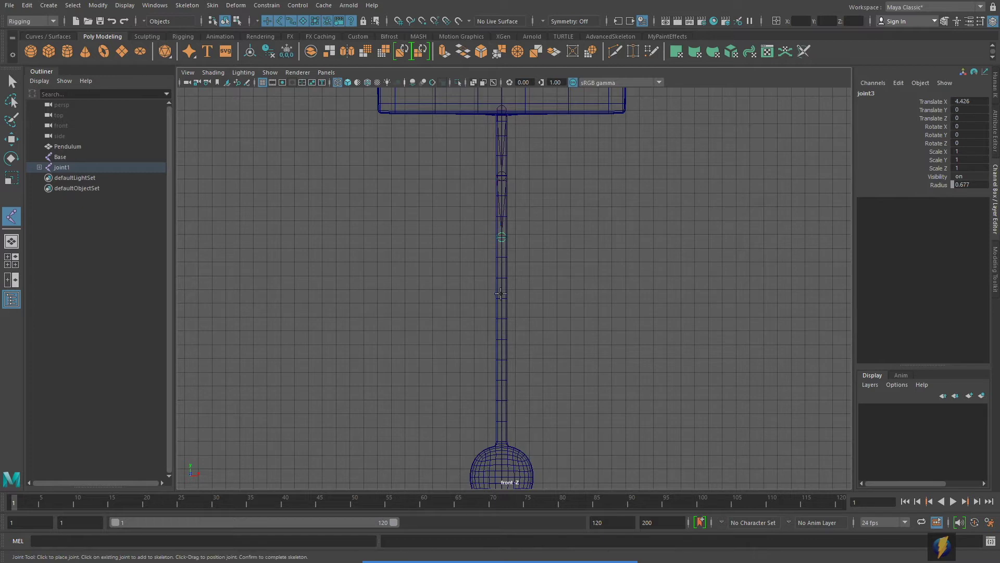
pyautogui.moveTo(501, 297); pyautogui.dragTo(502, 301)
pyautogui.moveTo(502, 355); pyautogui.dragTo(502, 360)
pyautogui.moveTo(502, 411); pyautogui.dragTo(500, 447)
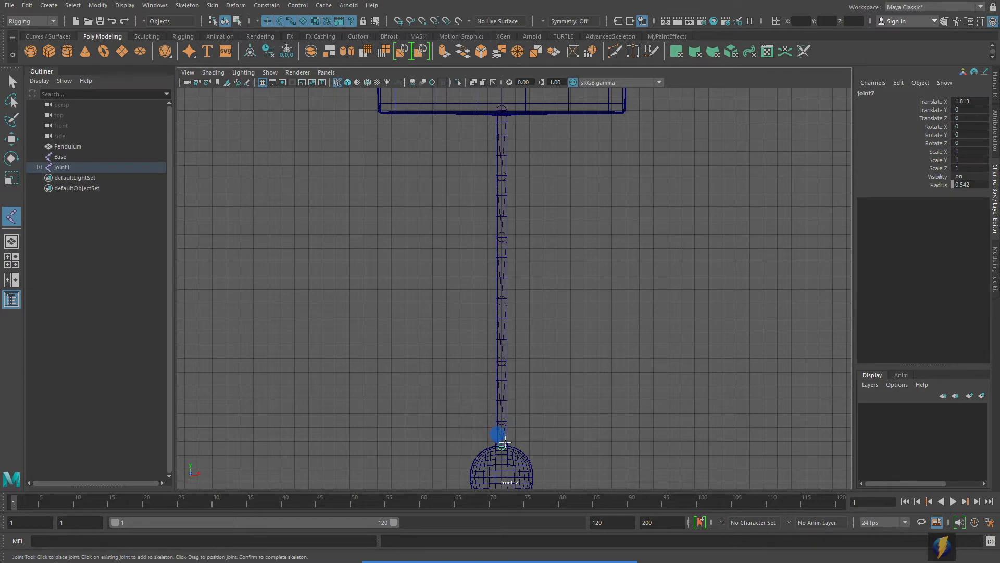
pyautogui.press('Return')
# Step: Place the final joint, joint8, at the bottom of the ball
pyautogui.keyDown('alt'); pyautogui.moveTo(594, 397); pyautogui.dragTo(598, 195, button='middle'); pyautogui.keyUp('alt')
pyautogui.keyDown('alt'); pyautogui.moveTo(490, 279); pyautogui.dragTo(544, 286, button='right'); pyautogui.keyUp('alt')
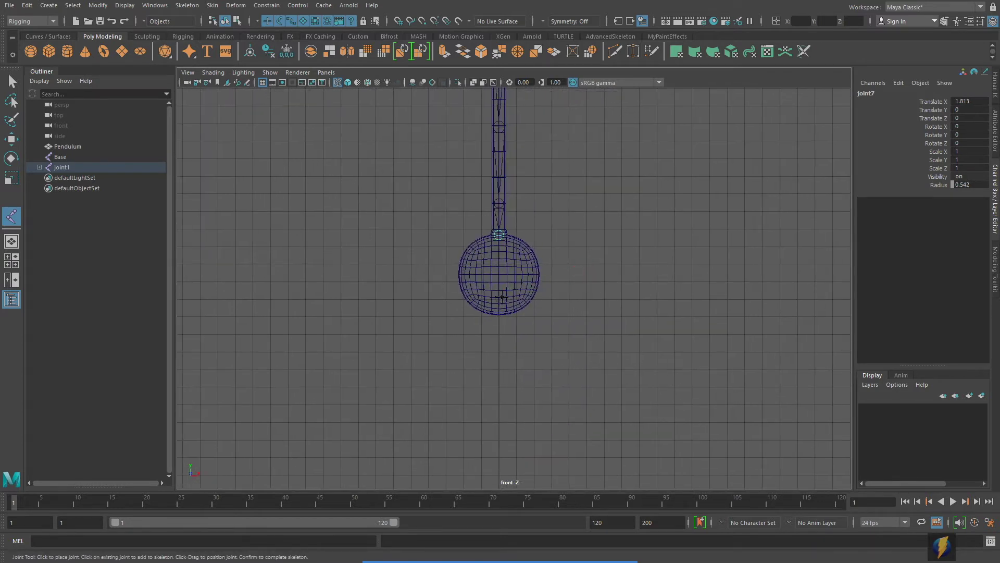
pyautogui.moveTo(498, 284); pyautogui.dragTo(498, 320)
# Step: Complete the joint chain and inspect the end joint joint8 at the ball's bottom
pyautogui.press('e')
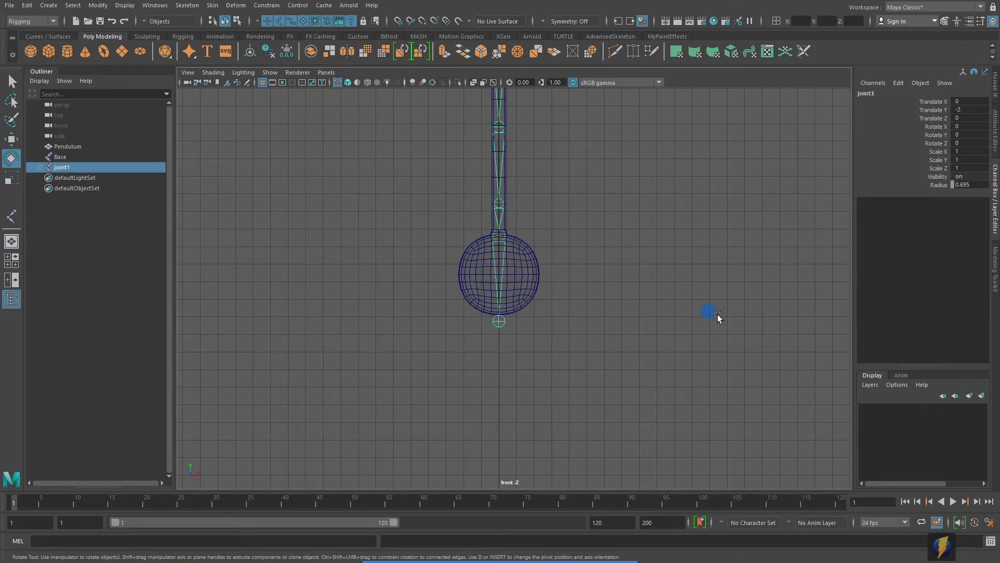
pyautogui.click(718, 315)
pyautogui.click(499, 322)
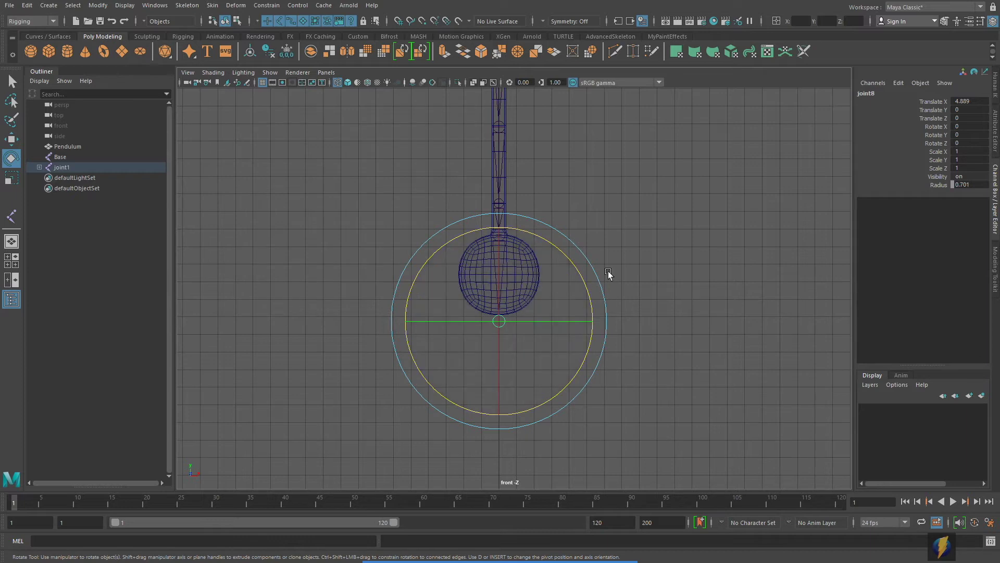
pyautogui.keyDown('alt'); pyautogui.moveTo(632, 242); pyautogui.dragTo(621, 302, button='middle'); pyautogui.keyUp('alt')
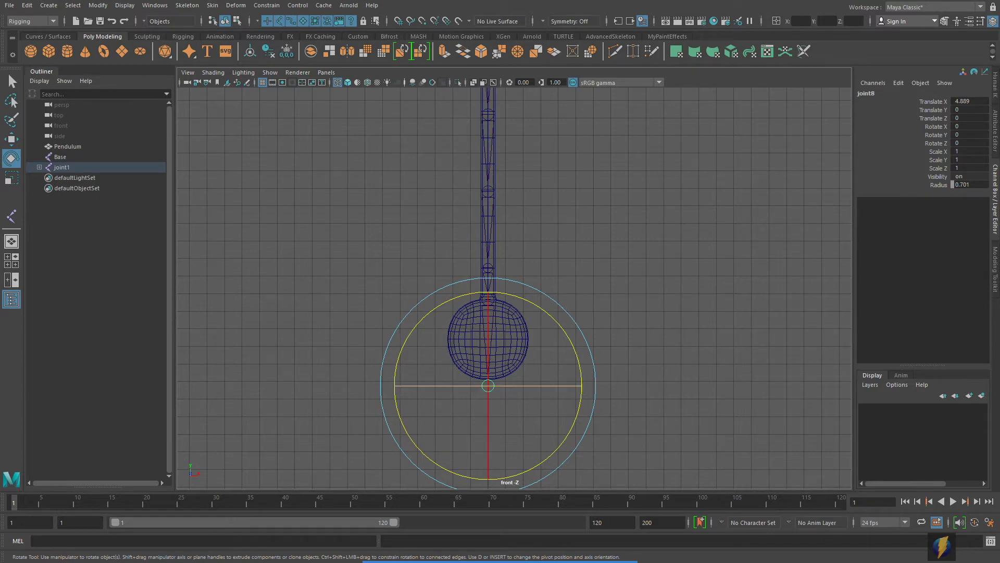
# Step: Select joint1 and expand its hierarchy in the Outliner to show joint2 through joint8
pyautogui.scroll(-3, 510, 342)
pyautogui.keyDown('alt'); pyautogui.moveTo(546, 217); pyautogui.dragTo(556, 378, button='middle'); pyautogui.keyUp('alt')
pyautogui.click(509, 217)
pyautogui.keyDown('alt'); pyautogui.moveTo(648, 273); pyautogui.dragTo(630, 289, button='middle'); pyautogui.keyUp('alt')
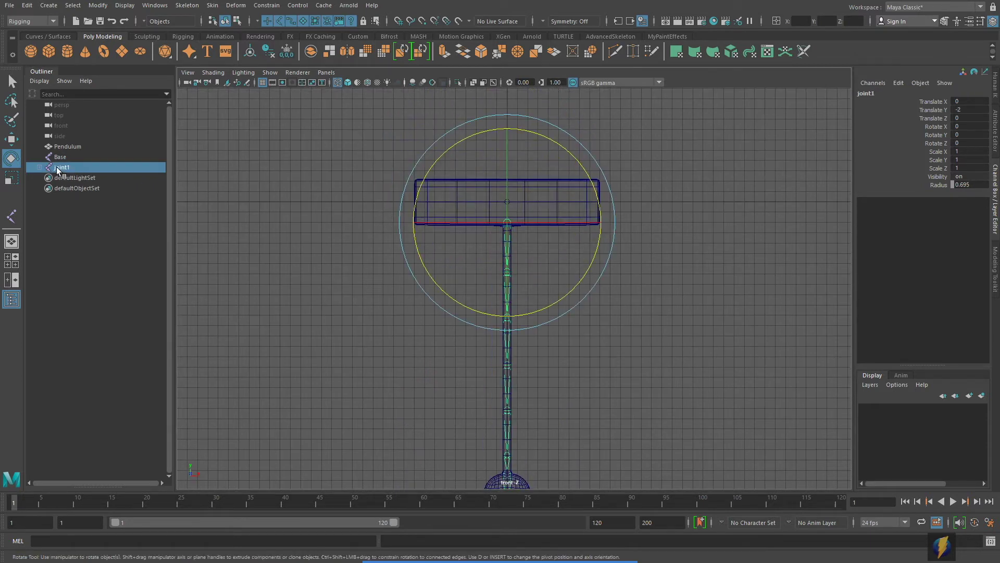
pyautogui.keyDown('shift'); pyautogui.click(39, 167); pyautogui.keyUp('shift')
pyautogui.click(77, 188)
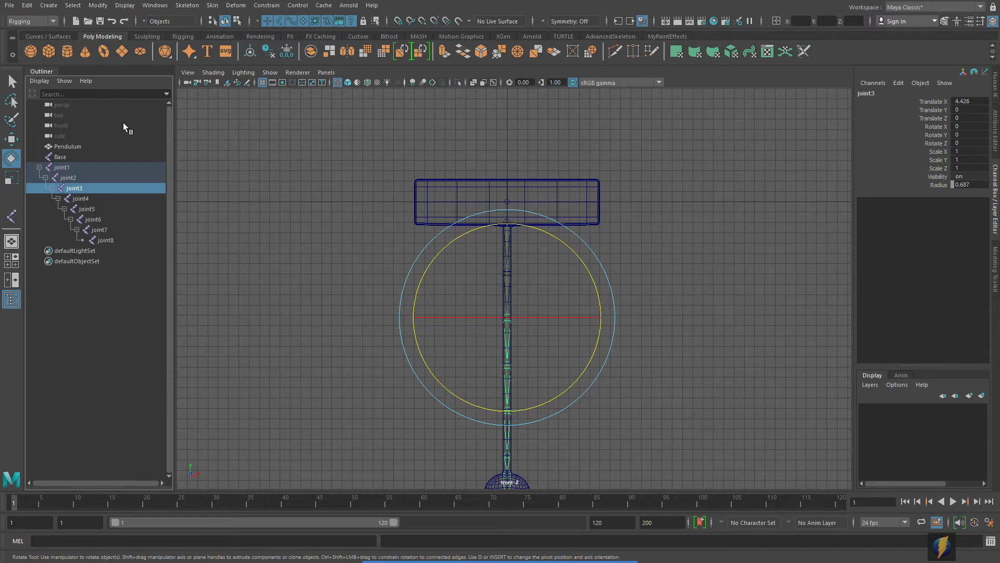
# Step: Rename joint1 through joint8 to link_1 through link_8 with Search and Replace Names
pyautogui.click(84, 166)
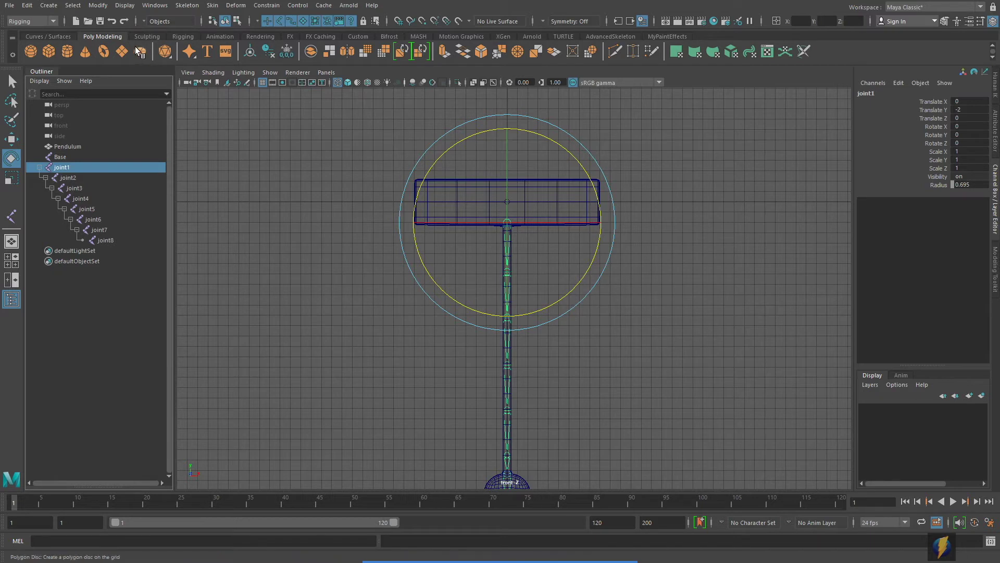
pyautogui.click(98, 5)
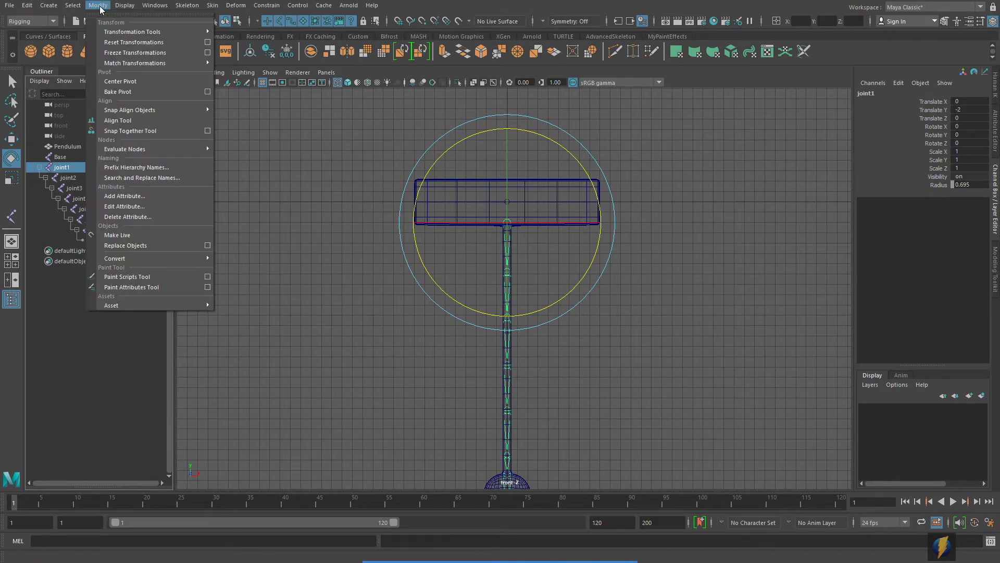
pyautogui.click(123, 177)
pyautogui.doubleClick(467, 224)
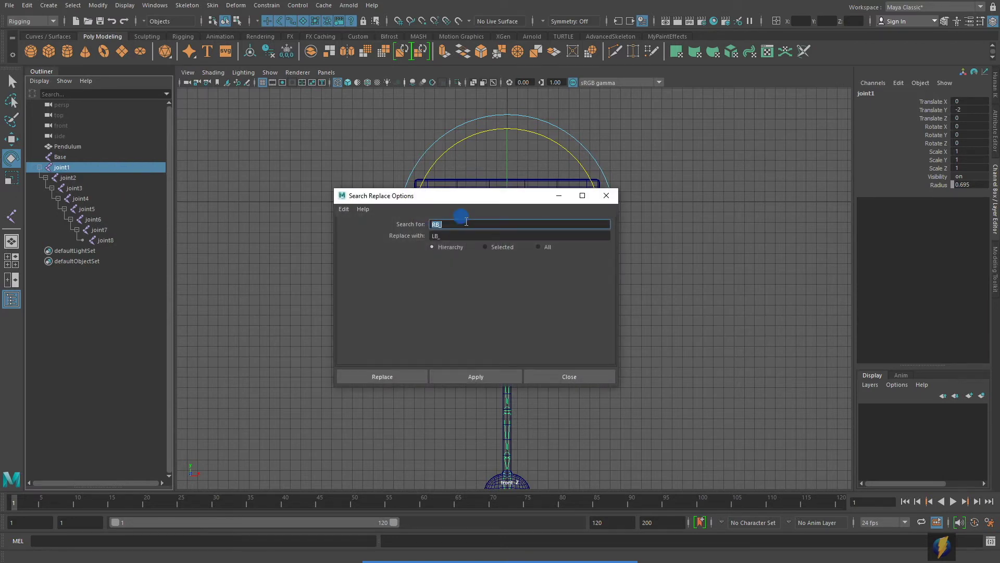
pyautogui.write('joint')
pyautogui.doubleClick(457, 235)
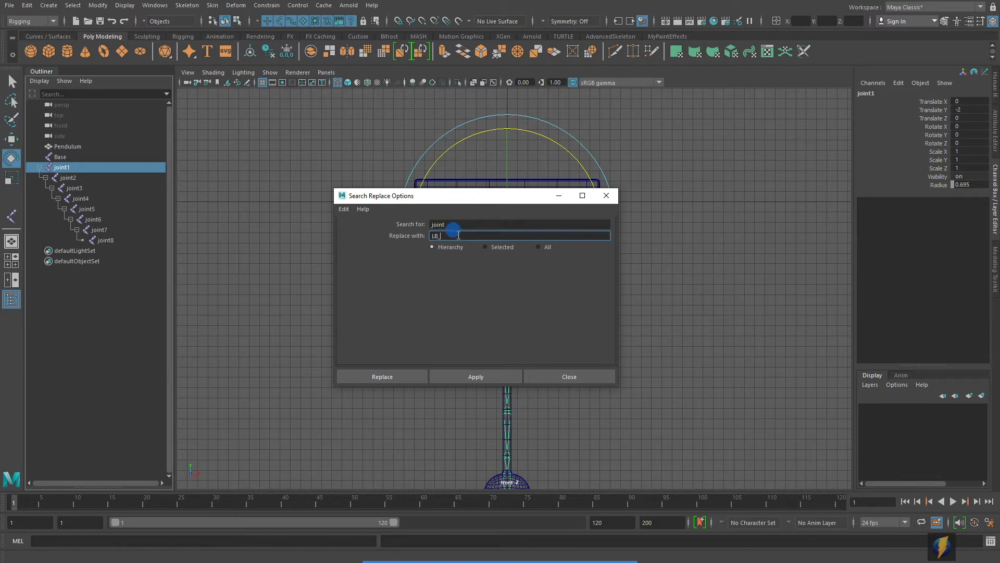
pyautogui.write('link_')
pyautogui.click(469, 374)
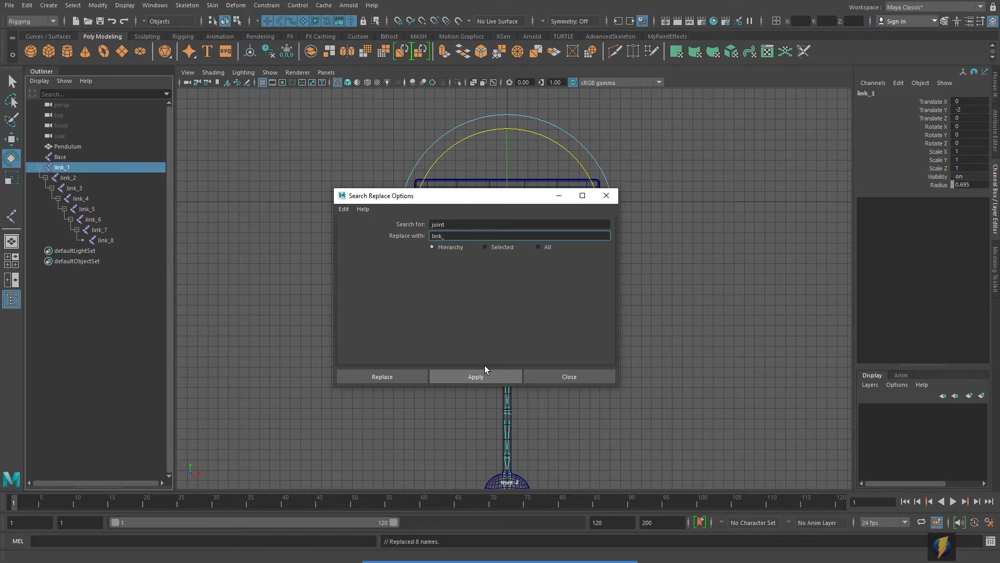
pyautogui.click(607, 195)
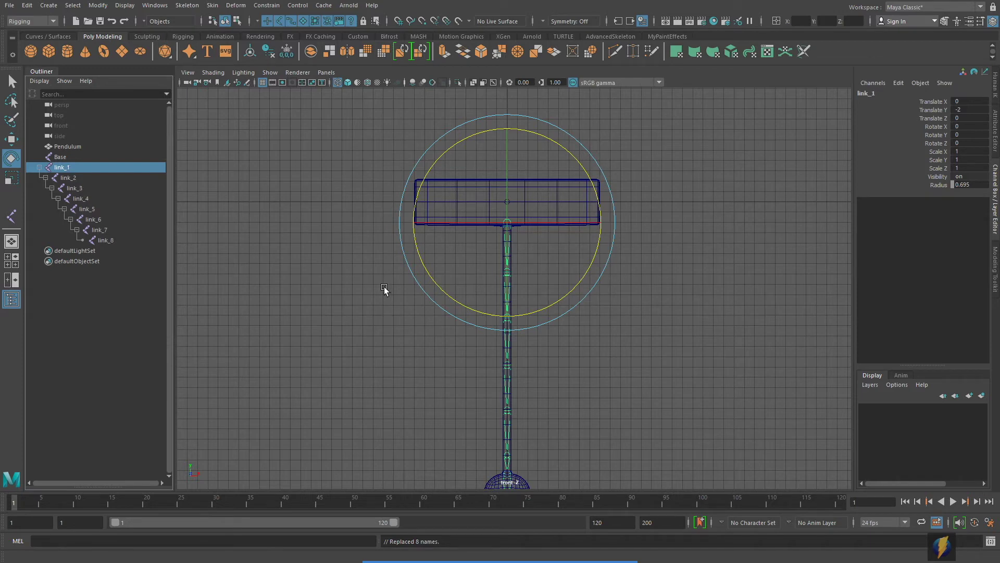
# Step: Parent link_1 under the Base joint in the Outliner and frame the hierarchy
pyautogui.keyDown('alt'); pyautogui.moveTo(472, 321); pyautogui.dragTo(605, 328, button='right'); pyautogui.keyUp('alt')
pyautogui.keyDown('alt'); pyautogui.moveTo(523, 273); pyautogui.dragTo(565, 365, button='middle'); pyautogui.keyUp('alt')
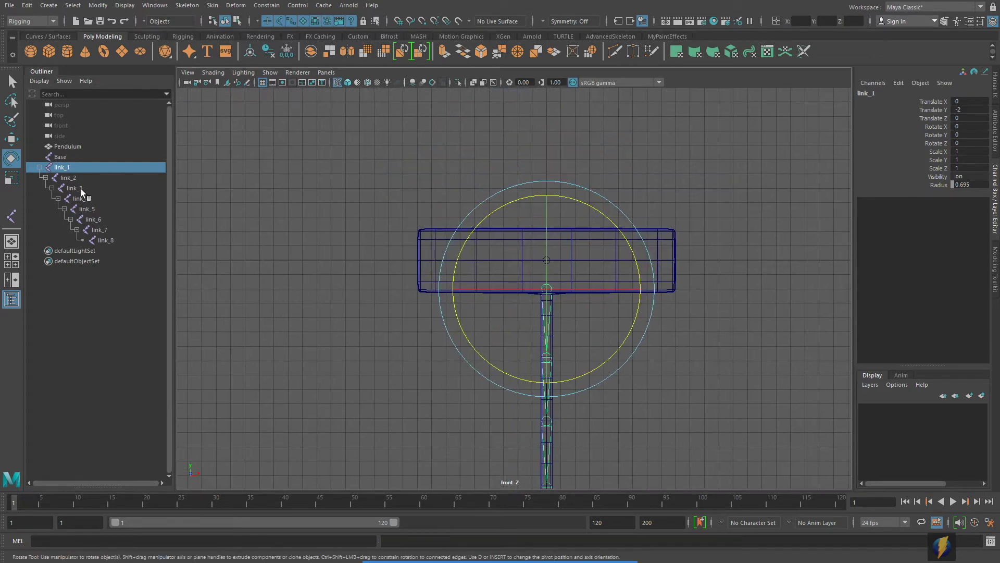
pyautogui.keyDown('alt'); pyautogui.moveTo(408, 279); pyautogui.dragTo(374, 274, button='middle'); pyautogui.keyUp('alt')
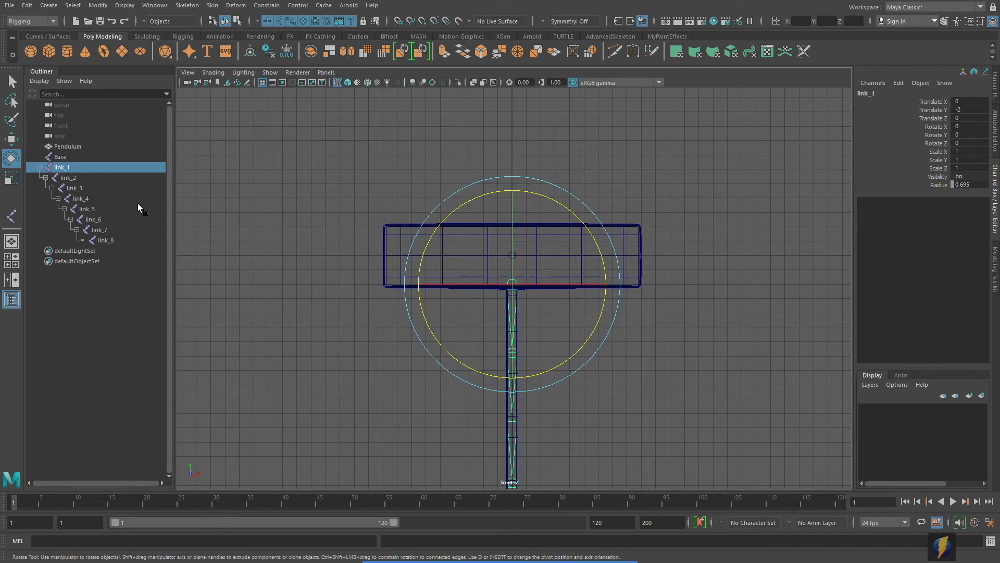
pyautogui.moveTo(61, 169); pyautogui.dragTo(60, 159, button='middle')
pyautogui.click(40, 158)
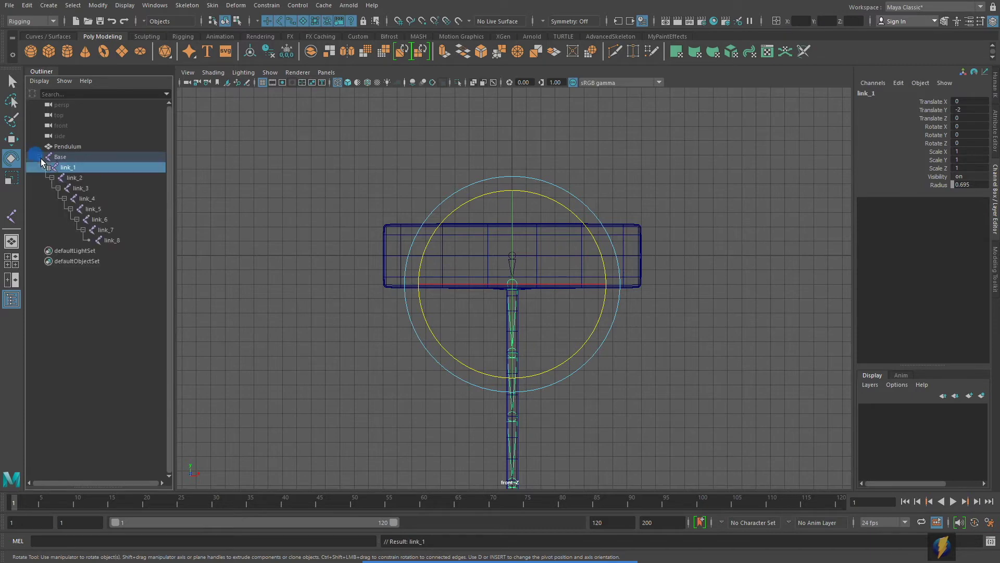
pyautogui.click(71, 156)
pyautogui.press('f')
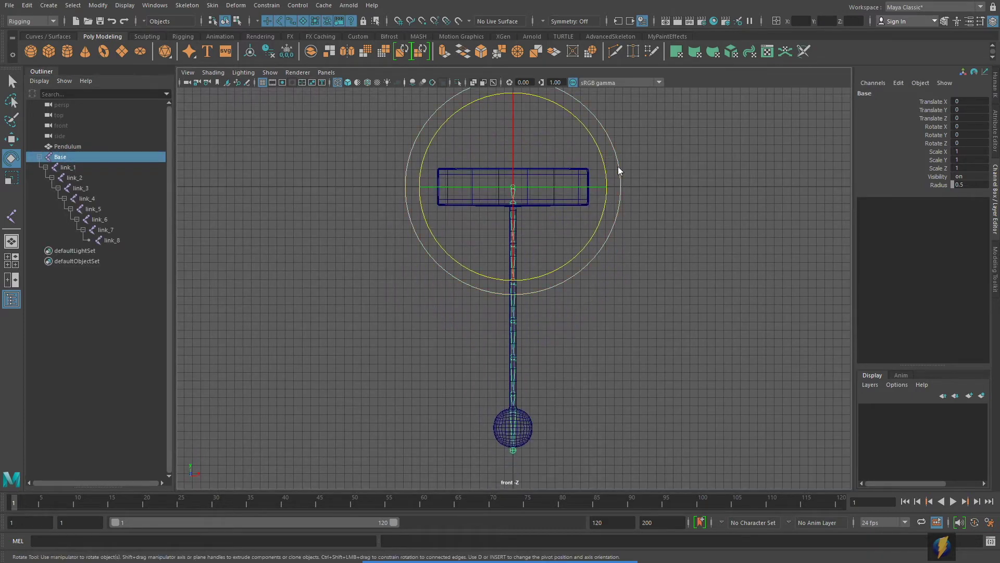
# Step: In perspective view, test-bend link_1 through link_7, then undo the rotation
pyautogui.press('space')
pyautogui.press('space')
pyautogui.keyDown('alt'); pyautogui.moveTo(643, 194); pyautogui.dragTo(493, 216); pyautogui.keyUp('alt')
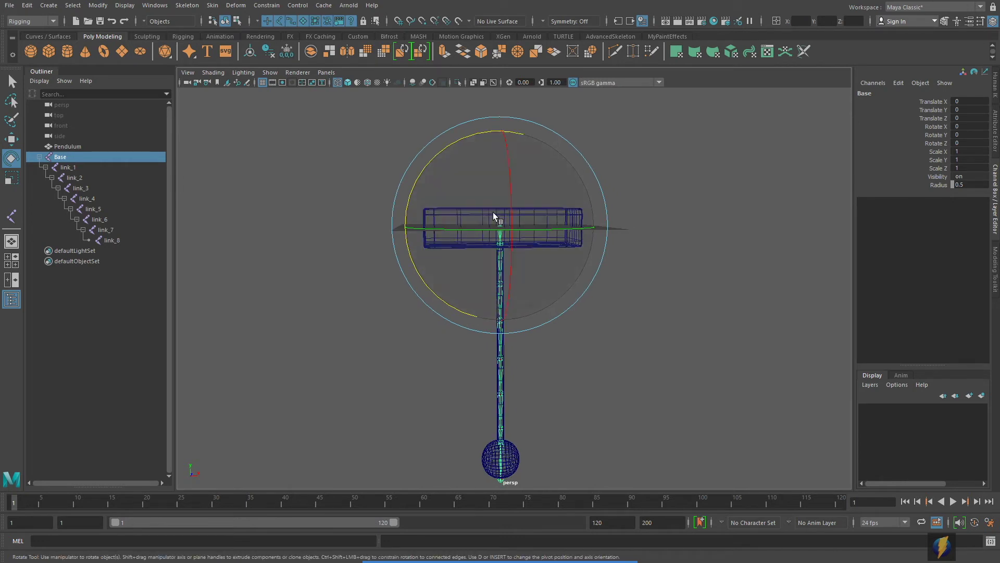
pyautogui.moveTo(67, 166); pyautogui.dragTo(104, 229)
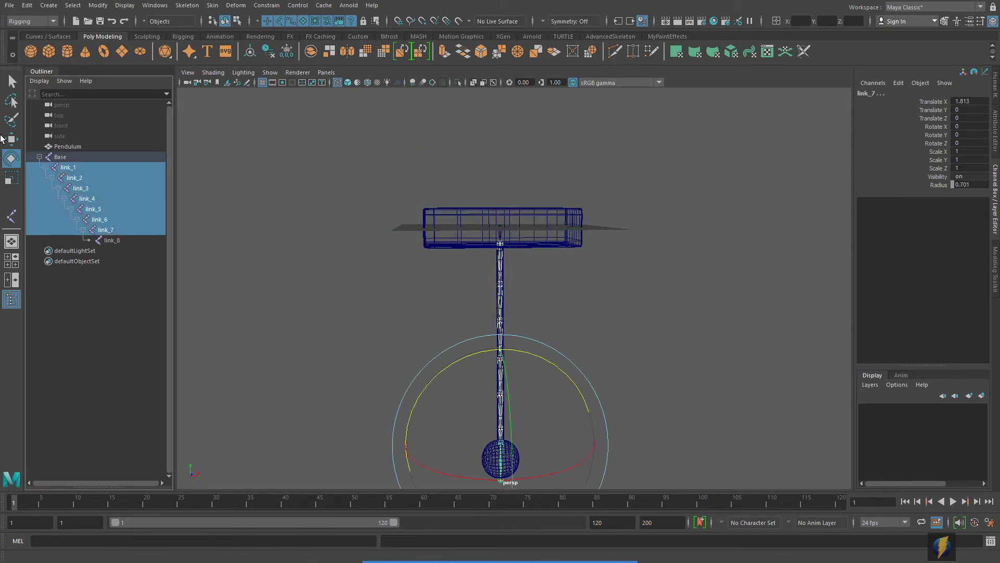
pyautogui.moveTo(525, 351); pyautogui.dragTo(498, 330)
pyautogui.hotkey('ctrl', 'z')
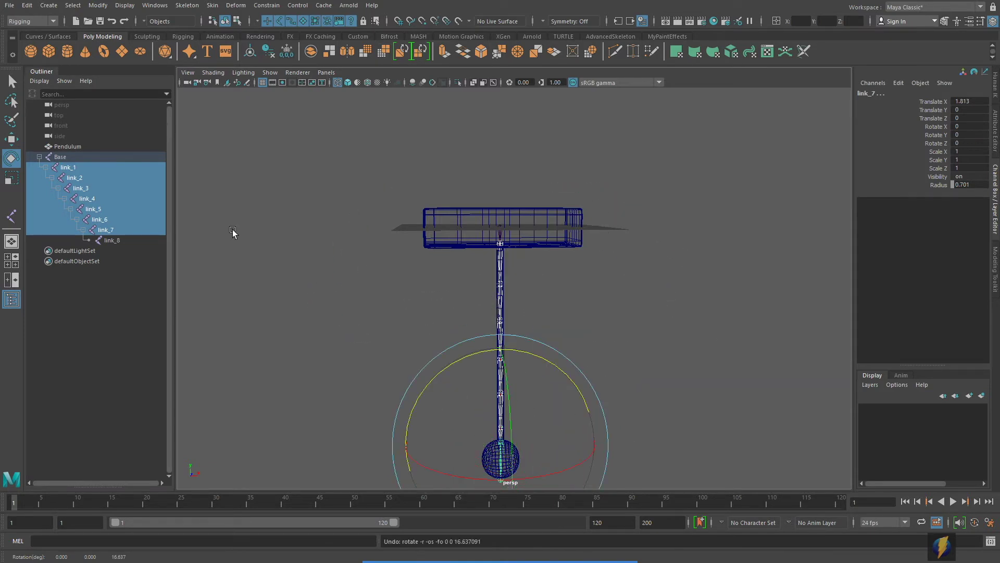
# Step: Add link_8, test-bend the whole chain, undo it, and reselect Base
pyautogui.keyDown('shift'); pyautogui.click(117, 240); pyautogui.keyUp('shift')
pyautogui.moveTo(522, 386); pyautogui.dragTo(560, 386)
pyautogui.hotkey('ctrl', 'z')
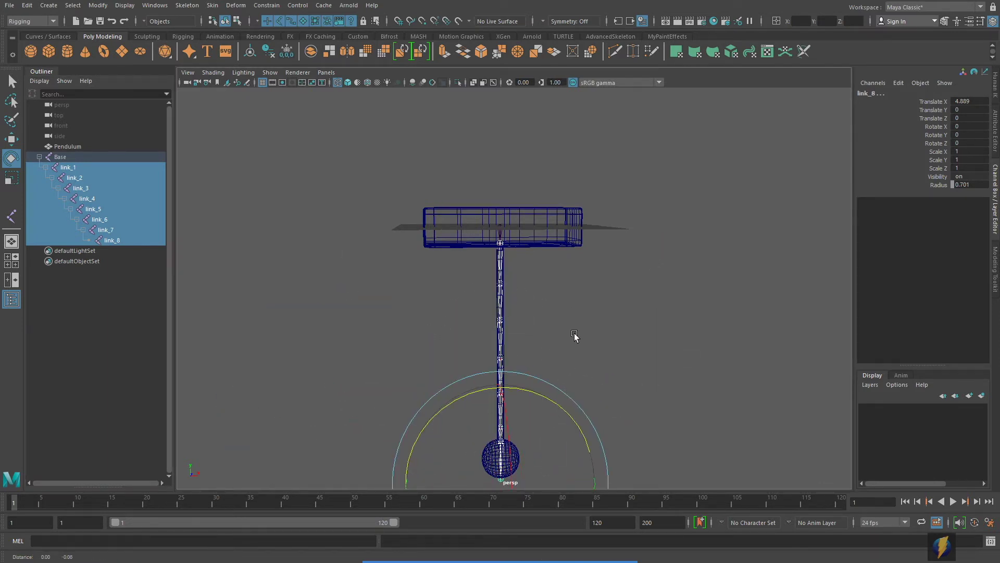
pyautogui.keyDown('alt'); pyautogui.moveTo(575, 336); pyautogui.dragTo(574, 290); pyautogui.keyUp('alt')
pyautogui.click(610, 255)
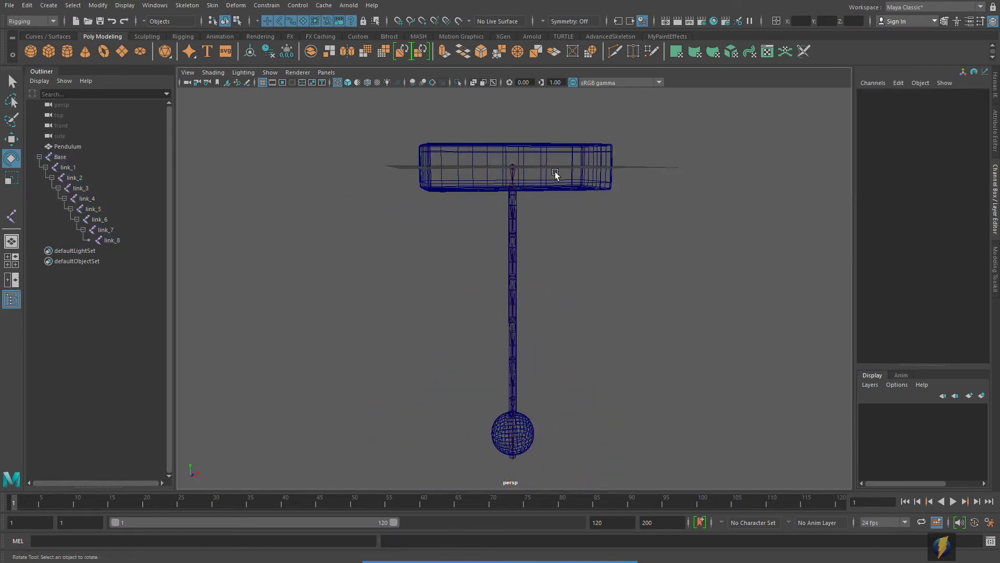
pyautogui.click(515, 172)
# Step: Switch to shaded display and select the Pendulum mesh, then the Base joint
pyautogui.keyDown('alt'); pyautogui.moveTo(578, 274); pyautogui.dragTo(568, 282); pyautogui.keyUp('alt')
pyautogui.press('5')
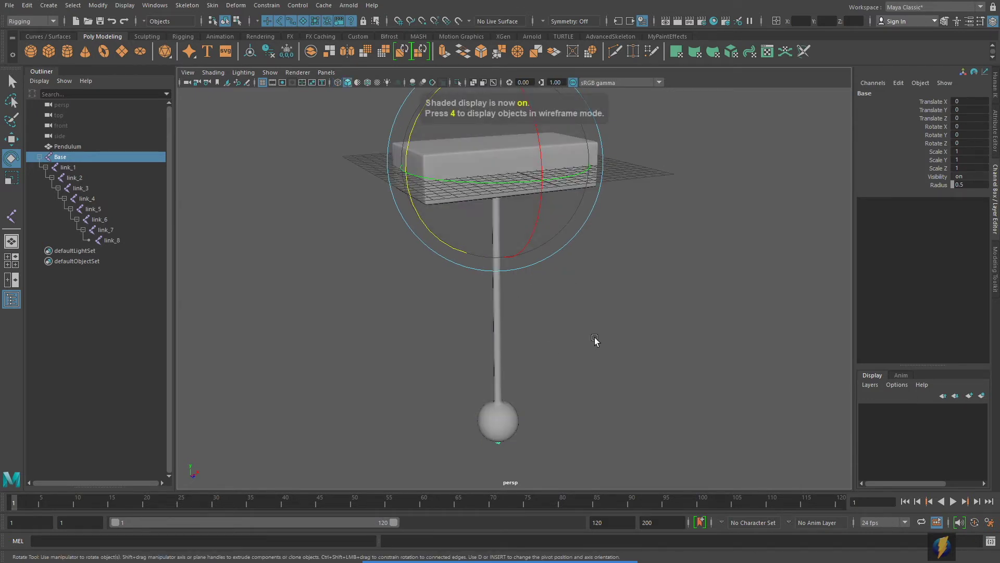
pyautogui.keyDown('alt'); pyautogui.moveTo(595, 340); pyautogui.dragTo(597, 364); pyautogui.keyUp('alt')
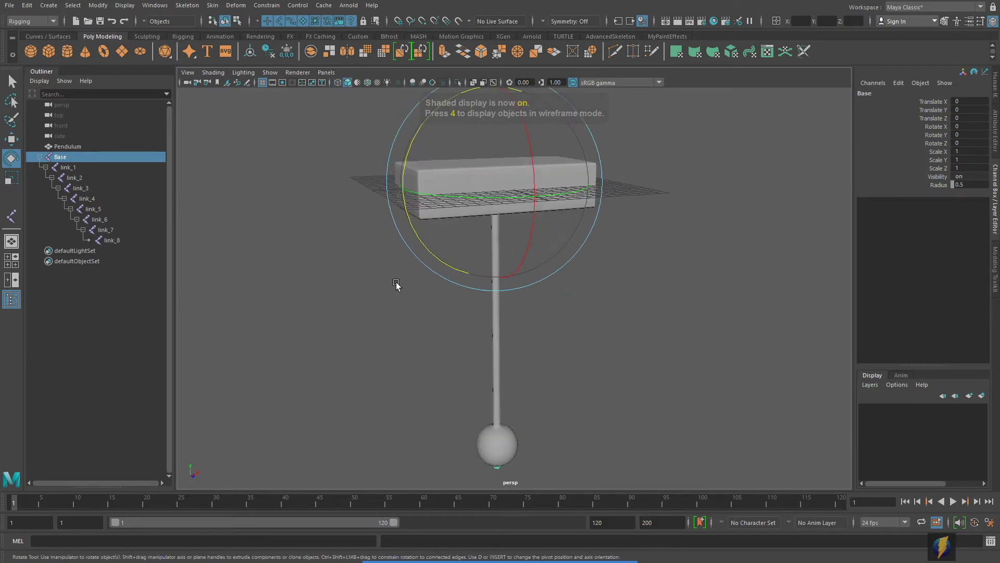
pyautogui.click(70, 148)
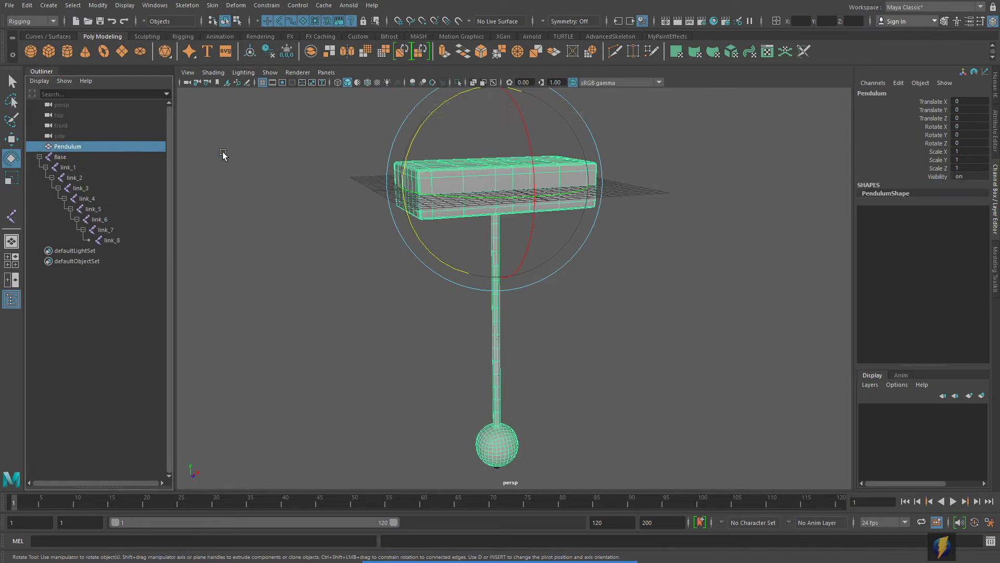
pyautogui.keyDown('ctrl'); pyautogui.click(58, 157); pyautogui.keyUp('ctrl')
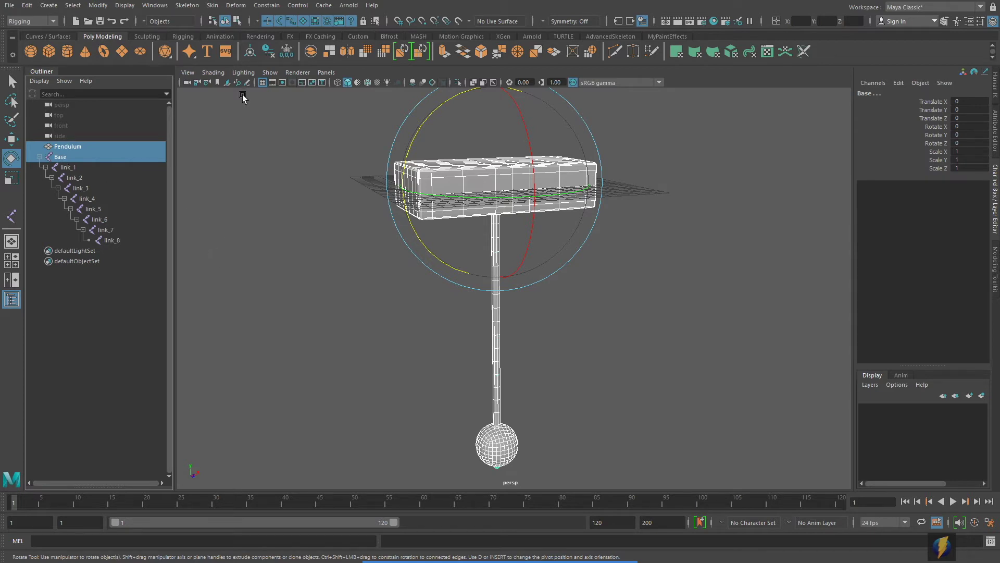
# Step: Open the Bind Skin options and reset them to their defaults
pyautogui.click(213, 5)
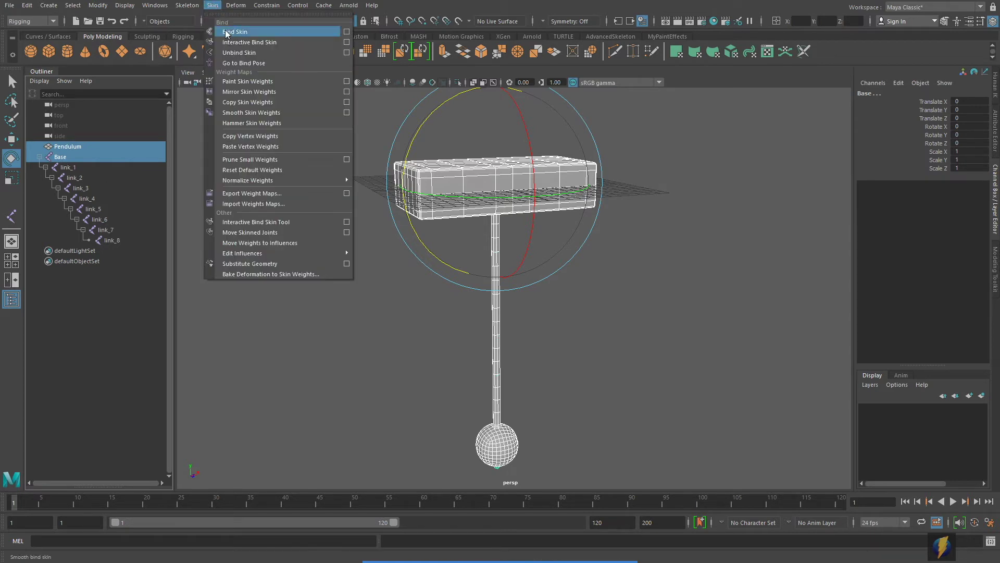
pyautogui.click(348, 32)
pyautogui.click(346, 208)
pyautogui.click(348, 224)
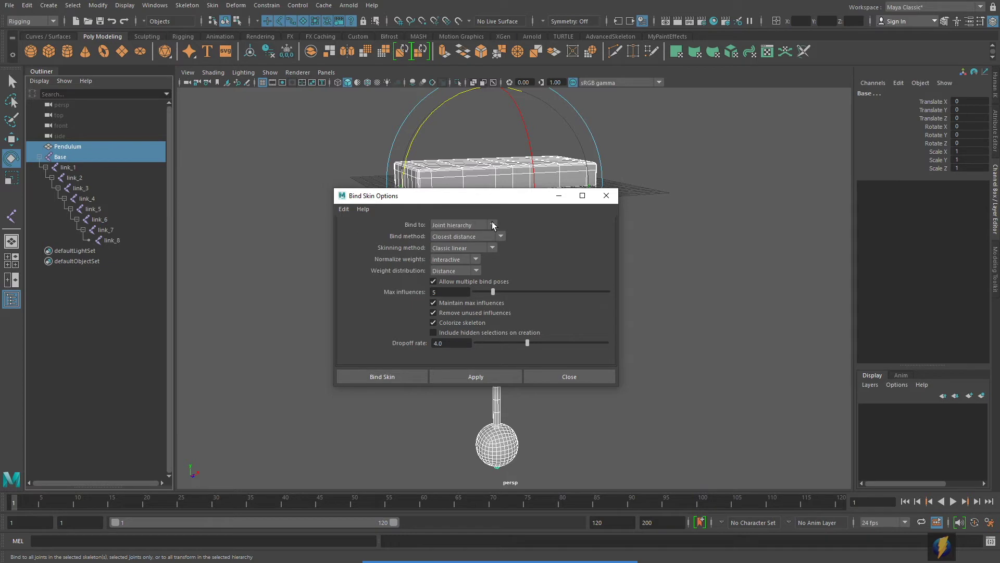
pyautogui.moveTo(480, 197); pyautogui.dragTo(774, 126)
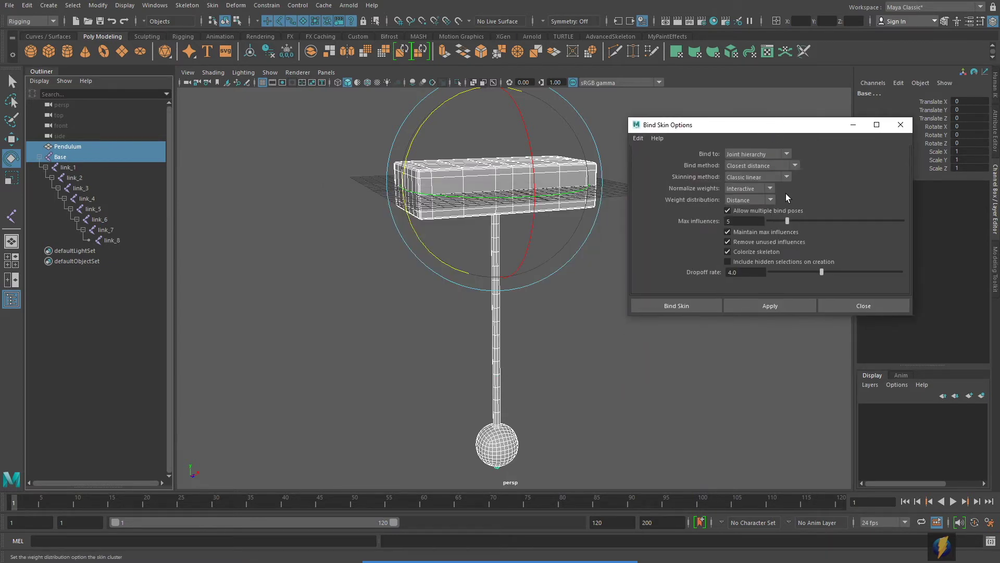
pyautogui.click(536, 547)
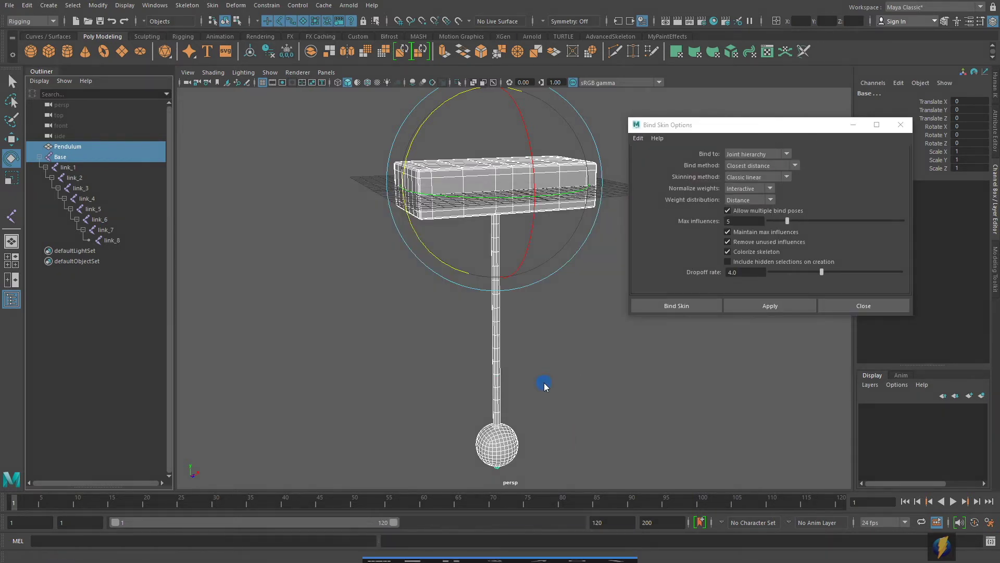
# Step: Set Max Influences to 4, bind the skin, and close the dialog
pyautogui.moveTo(543, 382)
pyautogui.mouseDown()
pyautogui.moveTo(681, 239)
pyautogui.moveTo(723, 220)
pyautogui.moveTo(523, 239)
pyautogui.moveTo(507, 284)
pyautogui.moveTo(511, 376)
pyautogui.moveTo(491, 328)
pyautogui.moveTo(493, 292)
pyautogui.moveTo(737, 260)
pyautogui.moveTo(727, 226)
pyautogui.mouseUp()
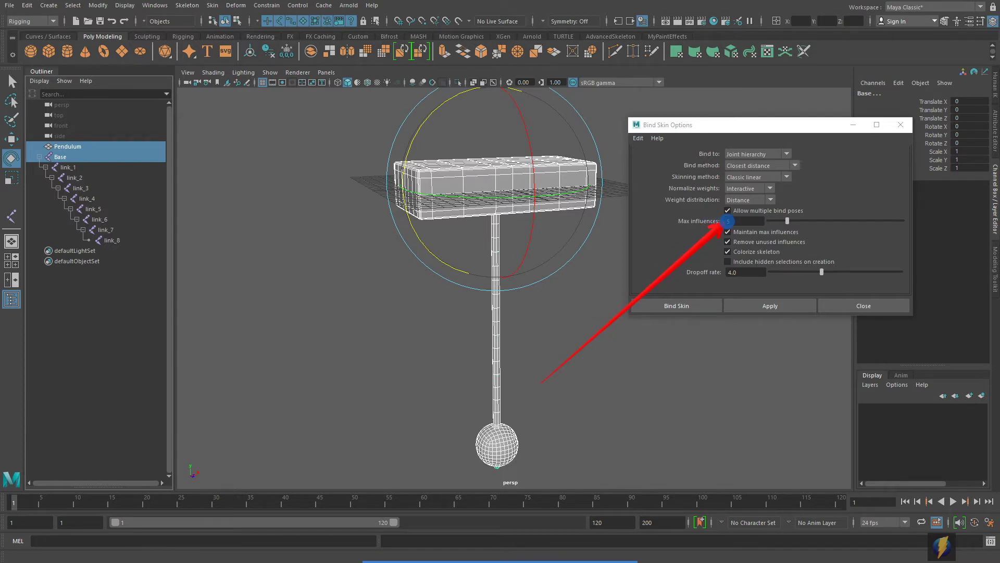
pyautogui.click(726, 222)
pyautogui.doubleClick(726, 221)
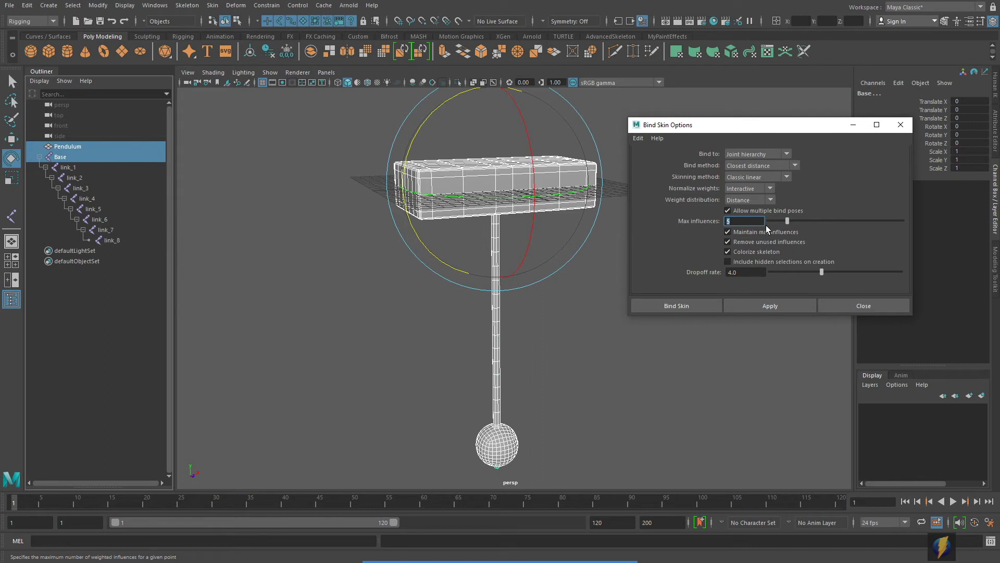
pyautogui.write('4')
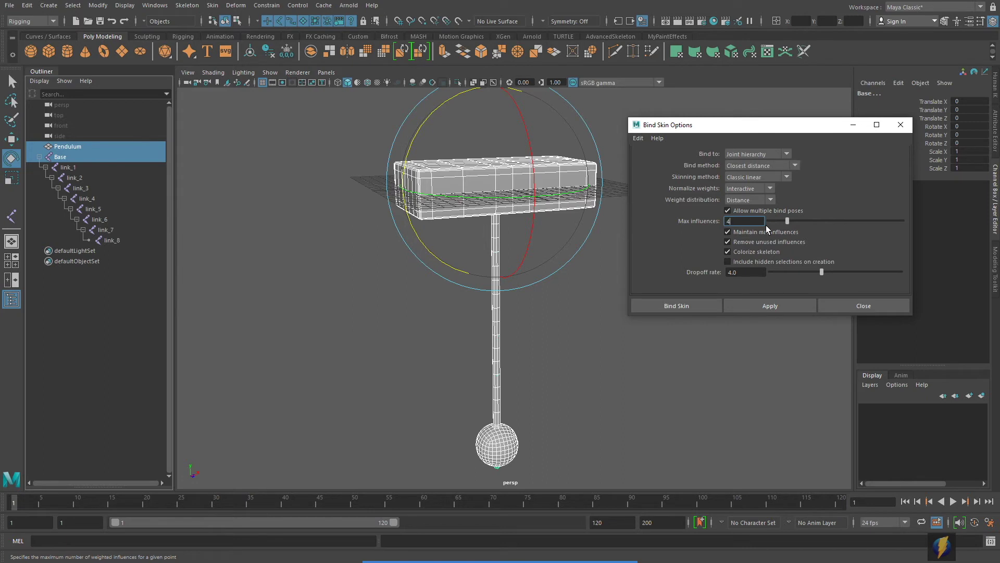
pyautogui.click(764, 304)
pyautogui.click(846, 307)
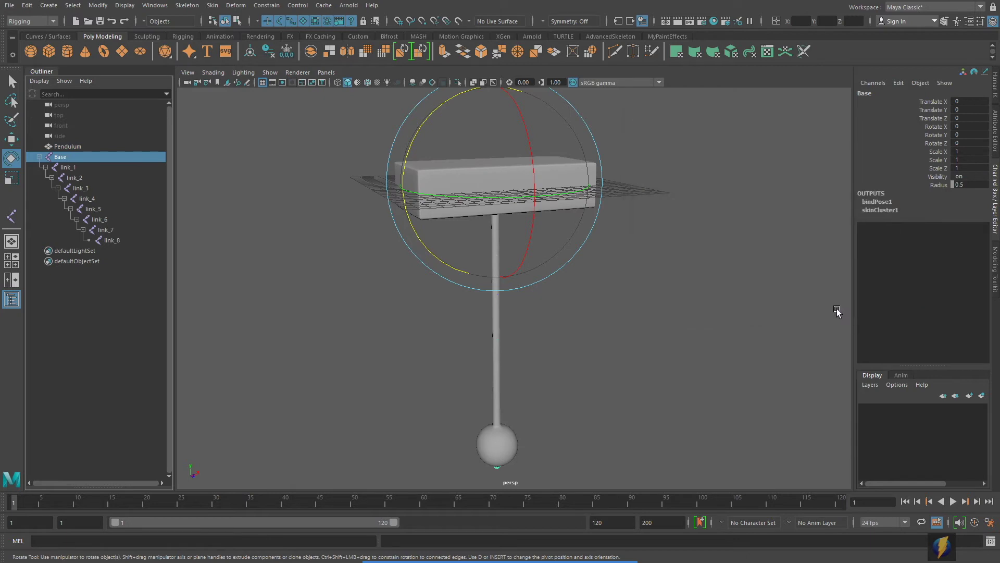
# Step: Test-move the Base joint to confirm the mesh follows, then undo
pyautogui.keyDown('alt'); pyautogui.moveTo(553, 296); pyautogui.dragTo(217, 210); pyautogui.keyUp('alt')
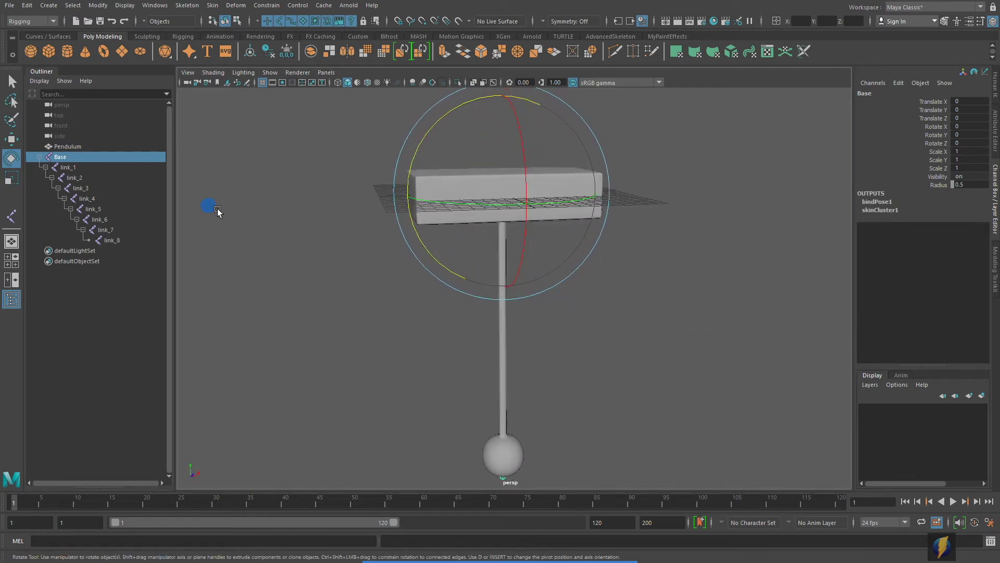
pyautogui.click(67, 159)
pyautogui.scroll(-2, 464, 268)
pyautogui.keyDown('alt'); pyautogui.moveTo(476, 271); pyautogui.dragTo(498, 265); pyautogui.keyUp('alt')
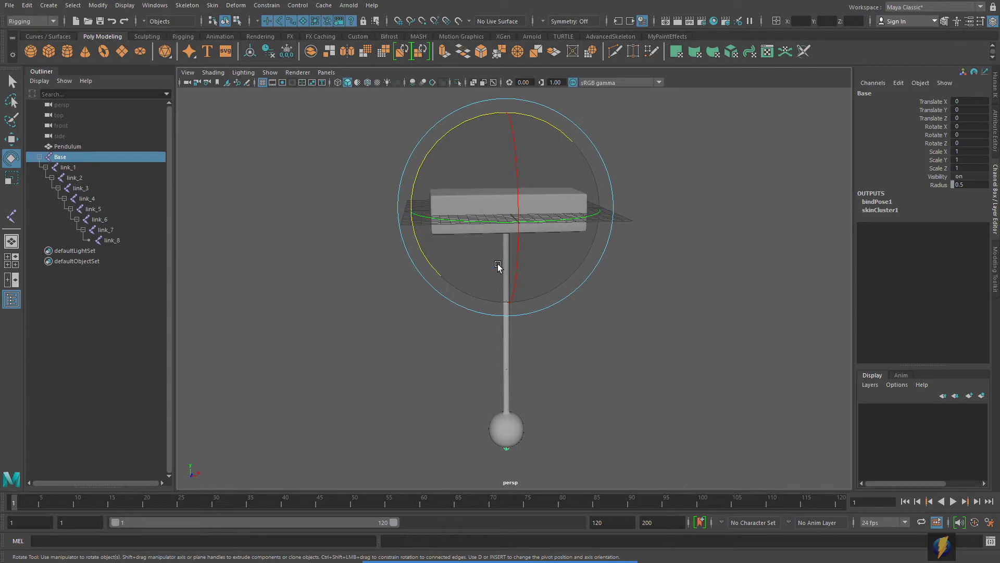
pyautogui.keyDown('alt'); pyautogui.moveTo(498, 266); pyautogui.dragTo(484, 268, button='middle'); pyautogui.keyUp('alt')
pyautogui.press('w')
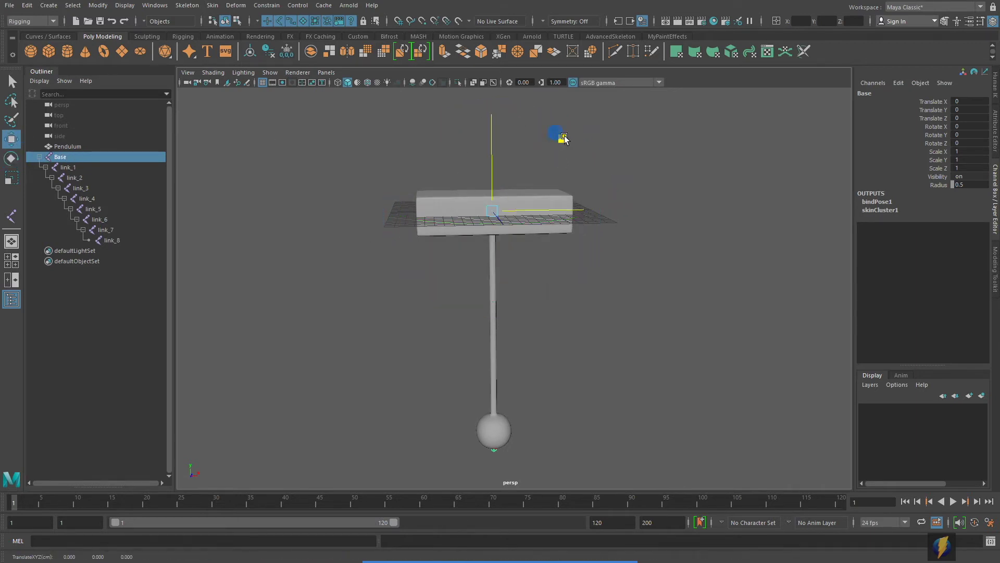
pyautogui.moveTo(564, 133); pyautogui.dragTo(708, 102, button='middle')
pyautogui.hotkey('ctrl', 'z')
# Step: Test-swing link_1, link_2 and link_3 in turn, undoing each rotation
pyautogui.click(67, 166)
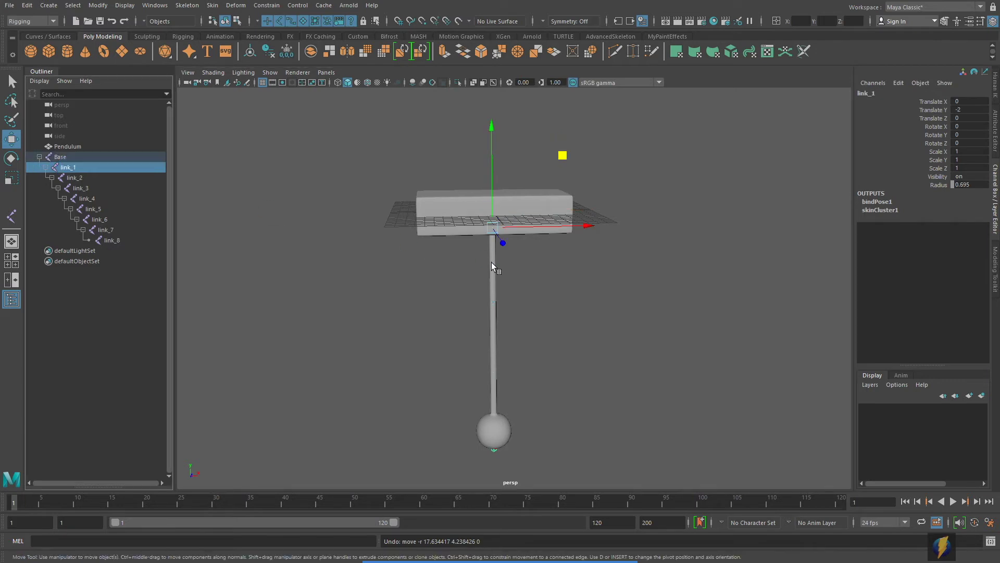
pyautogui.keyDown('alt'); pyautogui.moveTo(491, 262); pyautogui.dragTo(462, 290); pyautogui.keyUp('alt')
pyautogui.press('e')
pyautogui.hotkey('ctrl', 'z')
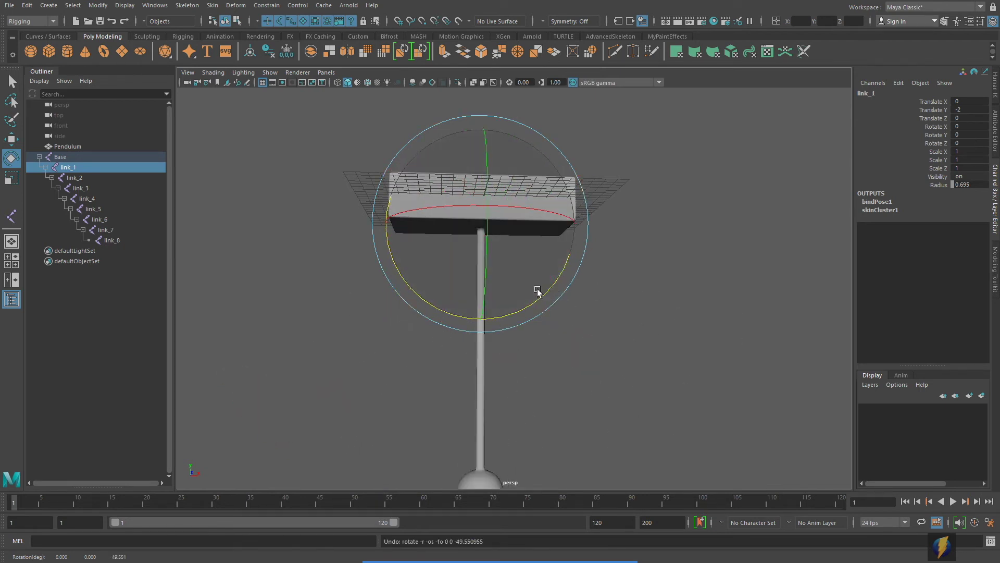
pyautogui.keyDown('alt'); pyautogui.moveTo(537, 289); pyautogui.dragTo(536, 300); pyautogui.keyUp('alt')
pyautogui.press('Down')
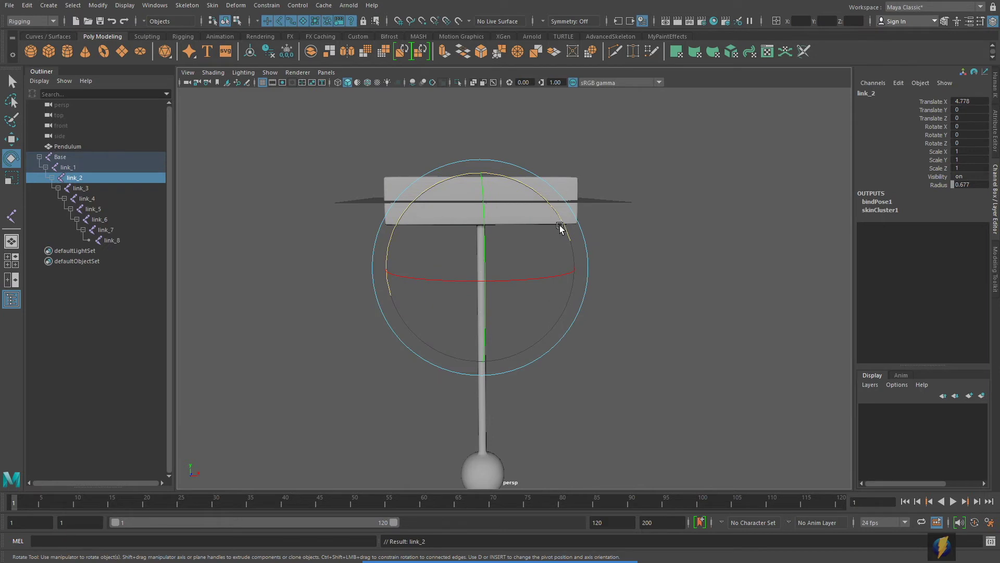
pyautogui.moveTo(560, 229); pyautogui.dragTo(595, 338)
pyautogui.hotkey('ctrl', 'z')
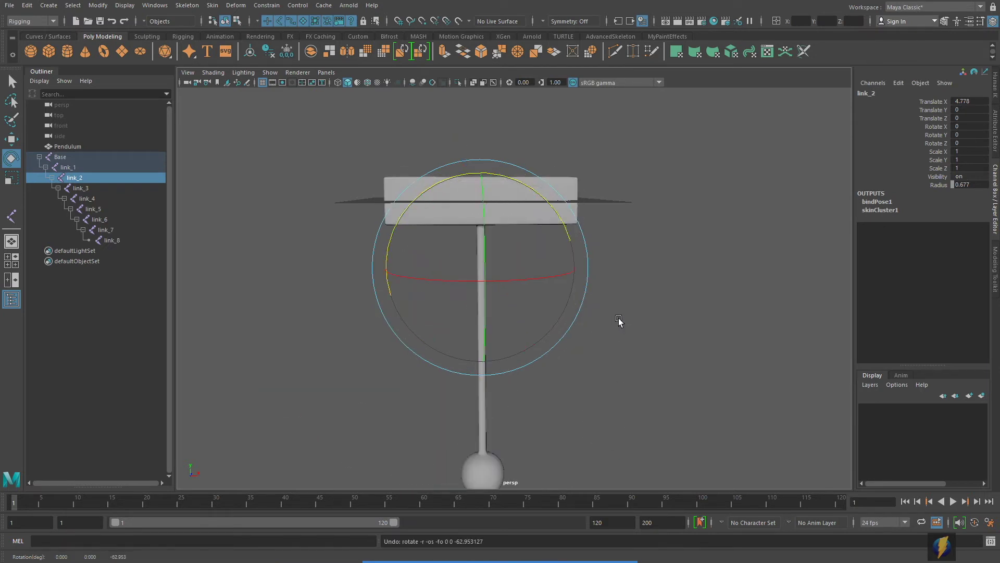
pyautogui.press('Down')
pyautogui.moveTo(554, 261); pyautogui.dragTo(609, 348)
pyautogui.hotkey('ctrl', 'z')
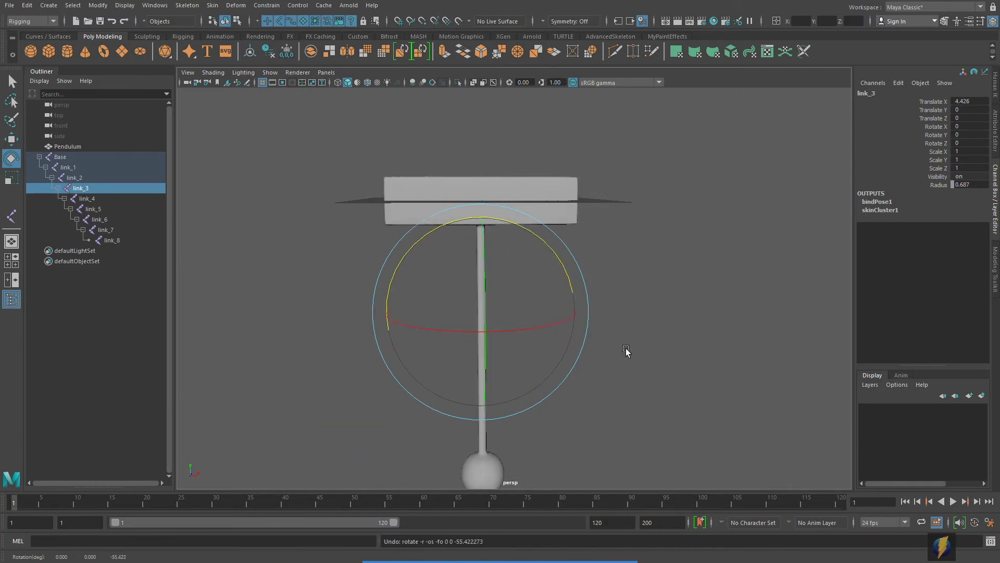
# Step: Test-swing link_4, link_5 and link_6 in turn, undoing each rotation
pyautogui.press('Down')
pyautogui.moveTo(542, 284); pyautogui.dragTo(577, 351)
pyautogui.hotkey('ctrl', 'z')
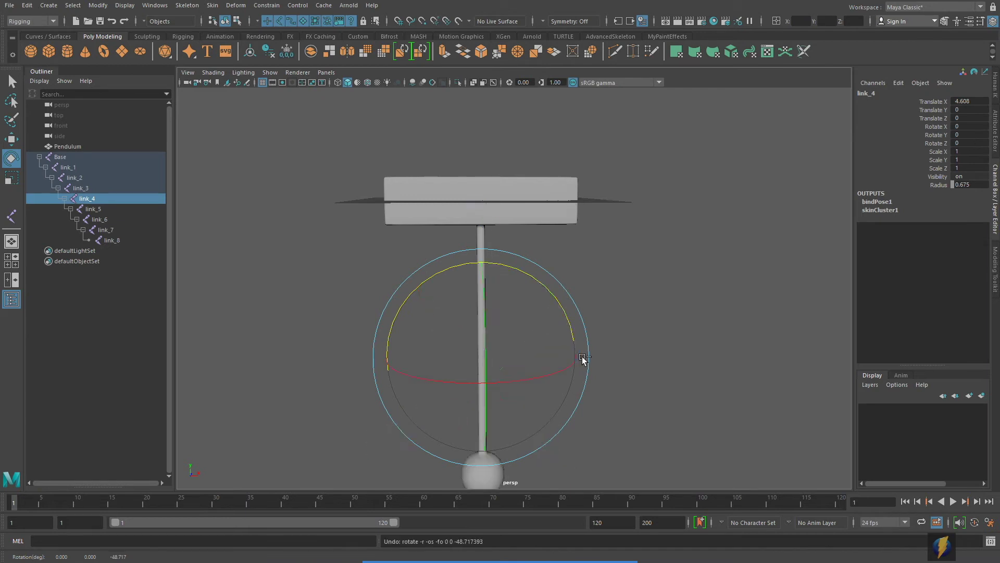
pyautogui.press('Down')
pyautogui.moveTo(545, 331); pyautogui.dragTo(573, 397)
pyautogui.hotkey('ctrl', 'z')
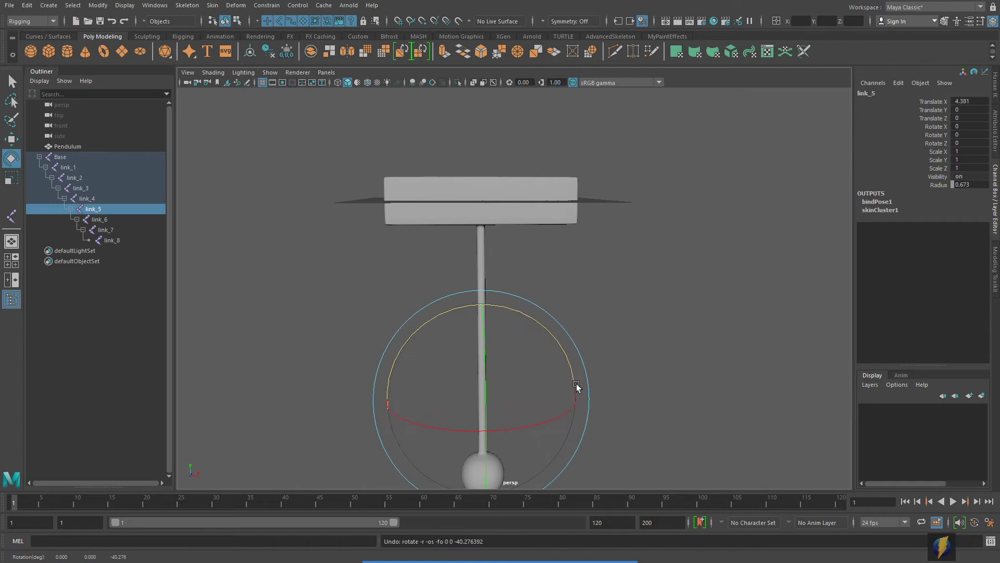
pyautogui.press('Down')
pyautogui.moveTo(533, 357); pyautogui.dragTo(488, 327)
pyautogui.hotkey('ctrl', 'z')
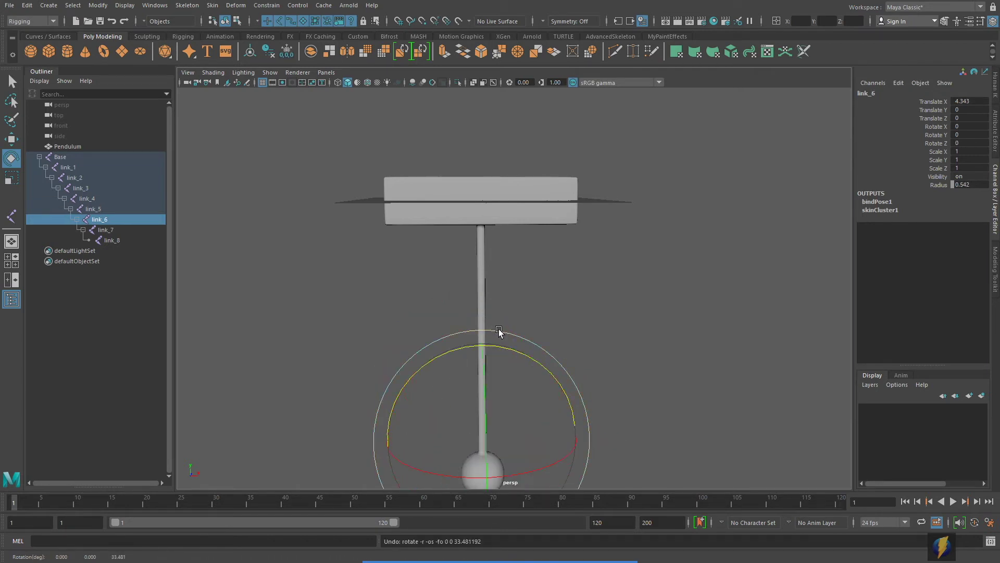
# Step: Swing link_7 back and forth to test the bob's deformation, then reset it
pyautogui.press('Down')
pyautogui.moveTo(523, 368); pyautogui.dragTo(610, 475)
pyautogui.keyDown('alt'); pyautogui.moveTo(604, 385); pyautogui.dragTo(616, 253, button='middle'); pyautogui.keyUp('alt')
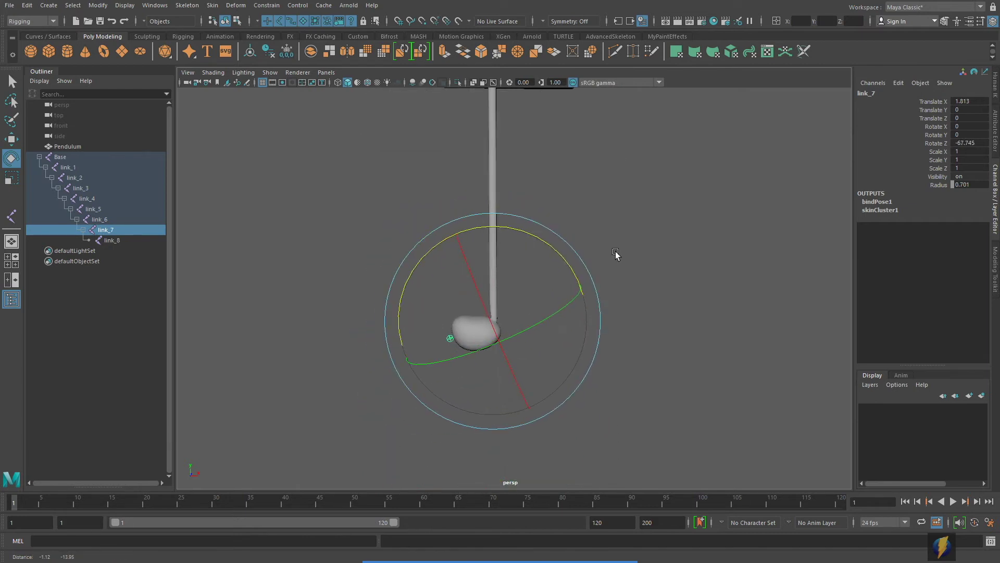
pyautogui.keyDown('alt'); pyautogui.moveTo(591, 288); pyautogui.dragTo(629, 330, button='right'); pyautogui.keyUp('alt')
pyautogui.moveTo(553, 277); pyautogui.dragTo(291, 233)
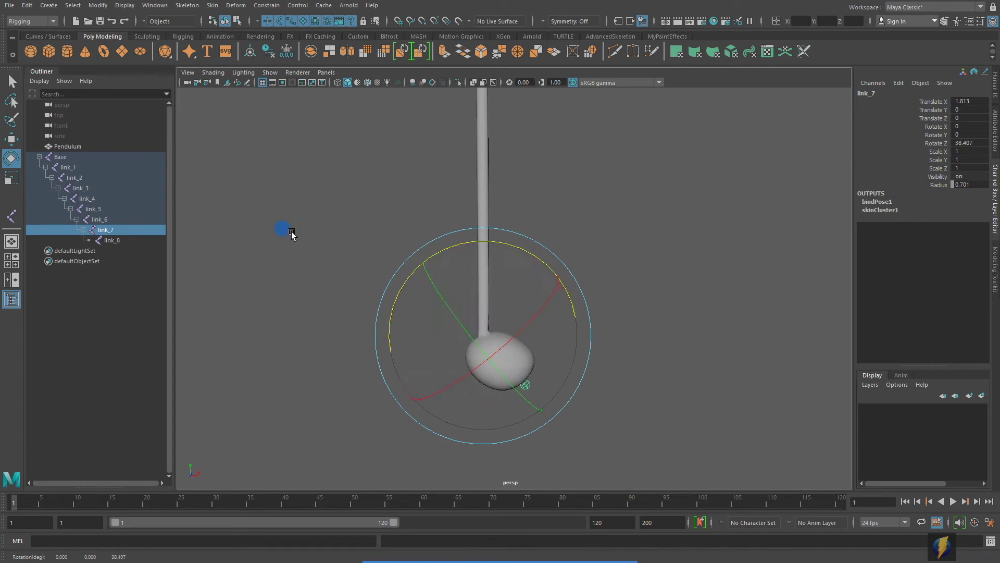
pyautogui.hotkey('ctrl', 'z')
# Step: Select the Pendulum mesh and go to the Skin menu to paint weights
pyautogui.scroll(-3, 562, 242)
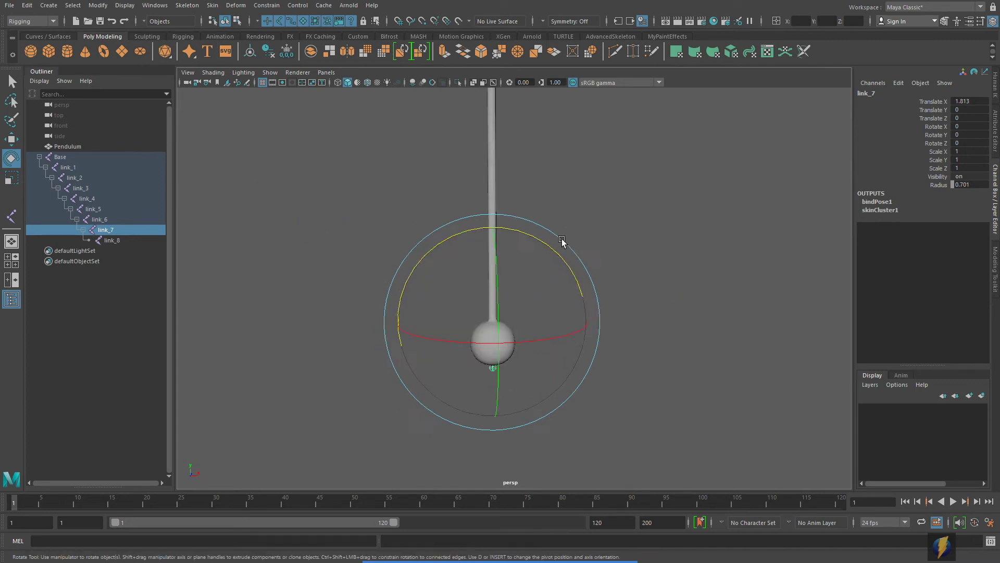
pyautogui.keyDown('alt'); pyautogui.moveTo(564, 200); pyautogui.dragTo(490, 264); pyautogui.keyUp('alt')
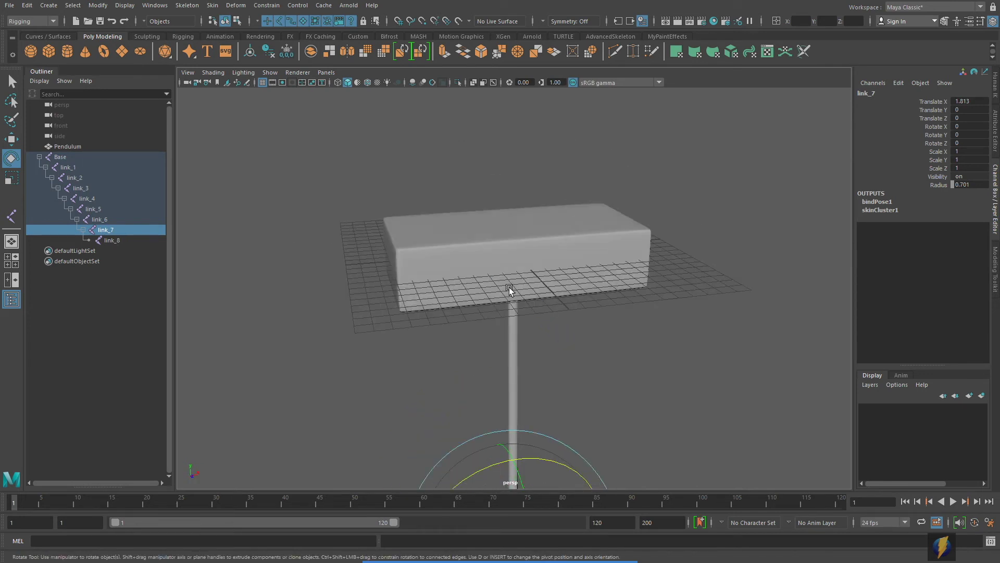
pyautogui.moveTo(331, 400)
pyautogui.mouseDown()
pyautogui.moveTo(70, 159)
pyautogui.moveTo(79, 199)
pyautogui.moveTo(104, 229)
pyautogui.moveTo(61, 161)
pyautogui.moveTo(115, 242)
pyautogui.moveTo(326, 332)
pyautogui.mouseUp()
pyautogui.click(12, 81)
pyautogui.click(501, 264)
pyautogui.keyDown('alt'); pyautogui.moveTo(608, 302); pyautogui.dragTo(581, 201, button='middle'); pyautogui.keyUp('alt')
pyautogui.keyDown('alt'); pyautogui.moveTo(623, 236); pyautogui.dragTo(541, 235, button='right'); pyautogui.keyUp('alt')
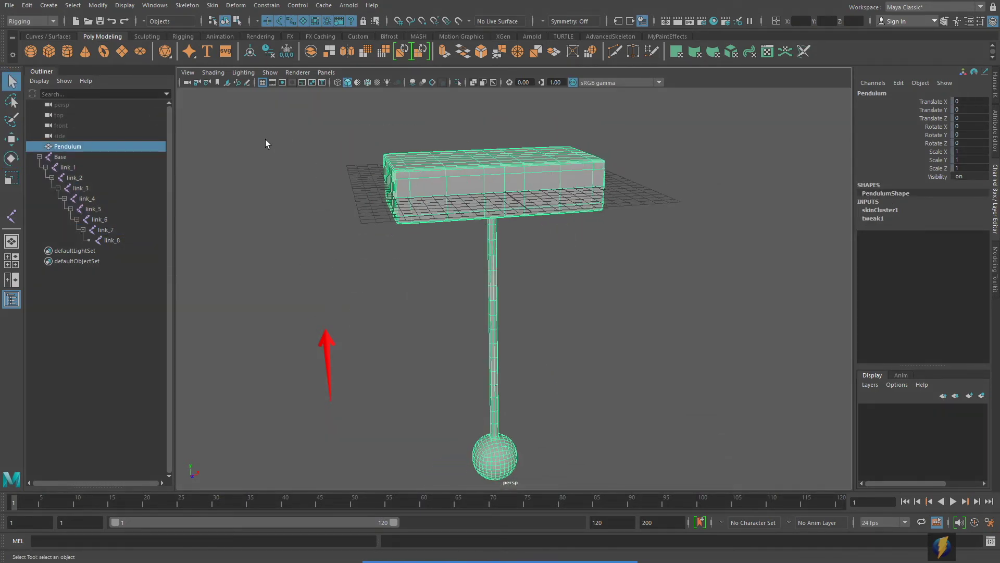
pyautogui.click(215, 5)
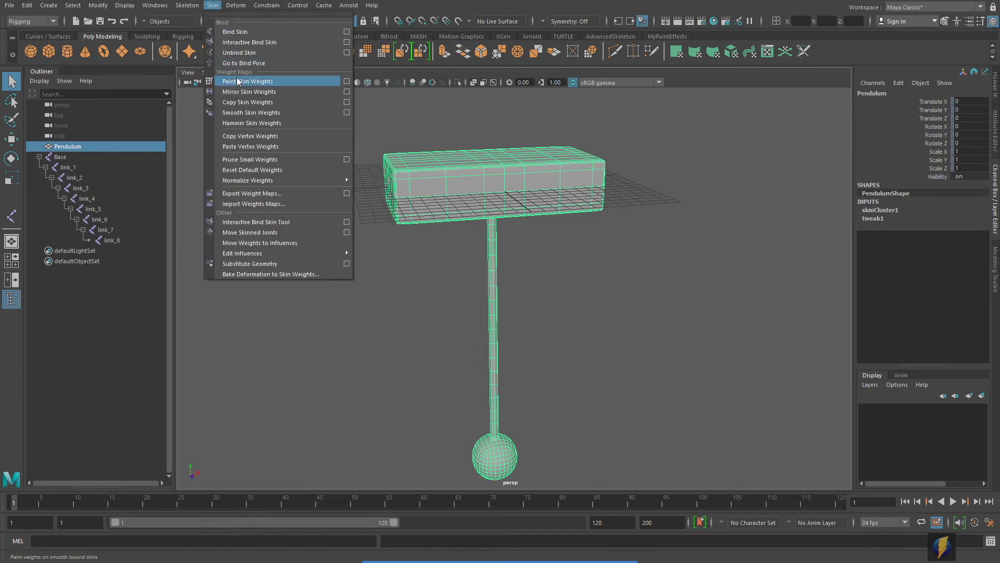
pyautogui.click(348, 81)
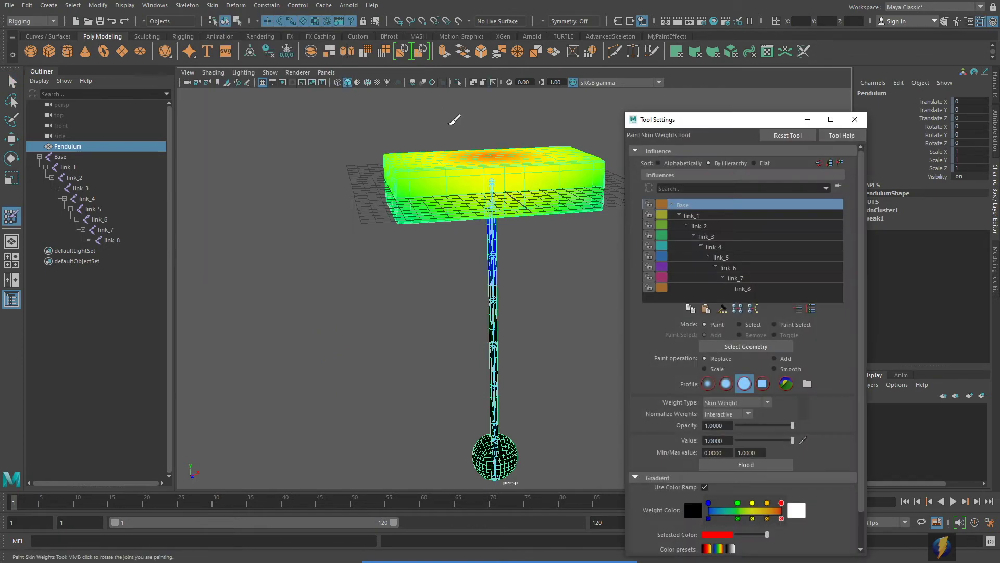
pyautogui.keyDown('alt'); pyautogui.moveTo(480, 187); pyautogui.dragTo(463, 248, button='middle'); pyautogui.keyUp('alt')
pyautogui.keyDown('alt'); pyautogui.moveTo(386, 266); pyautogui.dragTo(537, 267, button='right'); pyautogui.keyUp('alt')
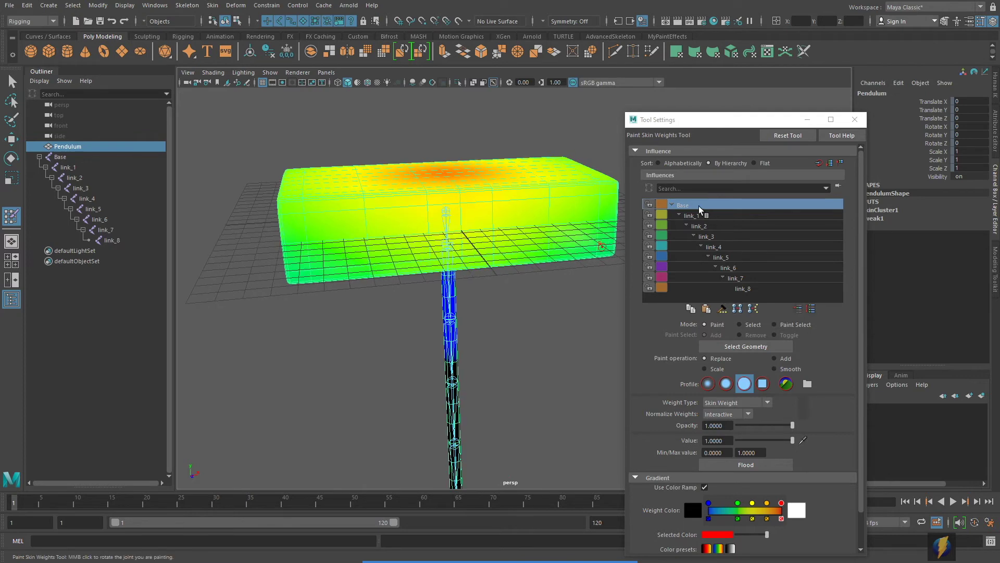
pyautogui.keyDown('alt'); pyautogui.moveTo(560, 220); pyautogui.dragTo(429, 216, button='right'); pyautogui.keyUp('alt')
pyautogui.keyDown('alt'); pyautogui.moveTo(429, 215); pyautogui.dragTo(411, 136, button='middle'); pyautogui.keyUp('alt')
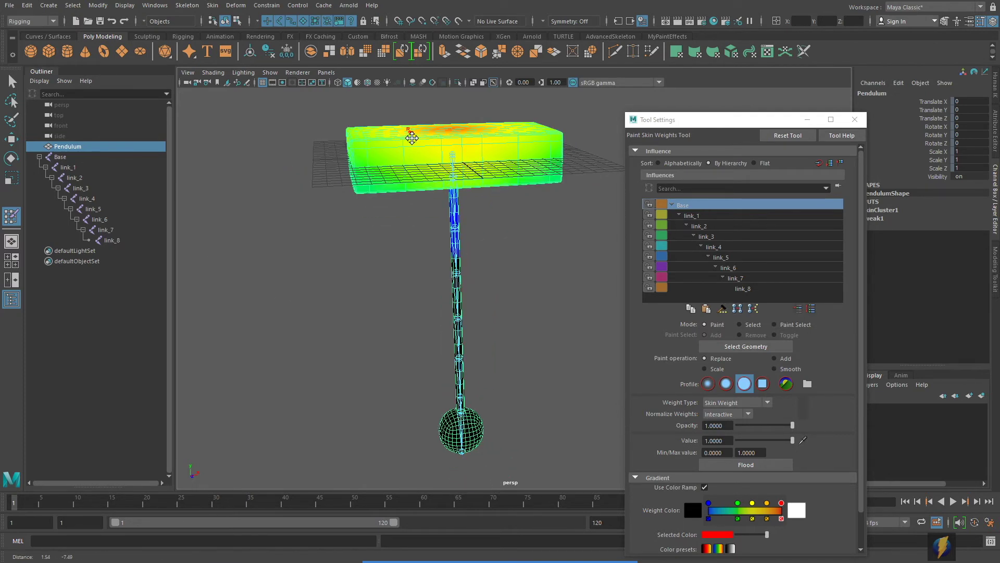
pyautogui.click(701, 217)
pyautogui.click(721, 226)
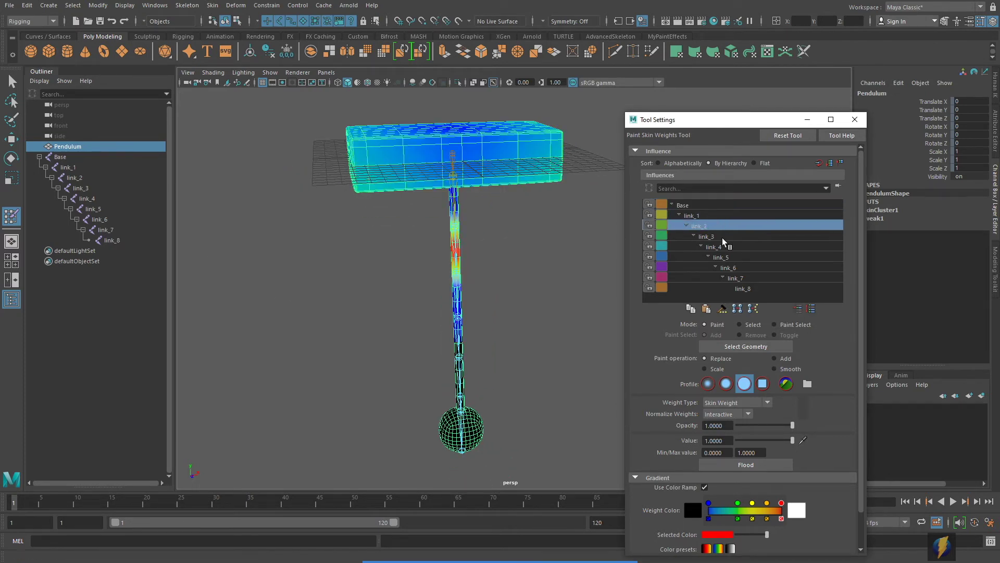
pyautogui.click(724, 237)
pyautogui.click(727, 247)
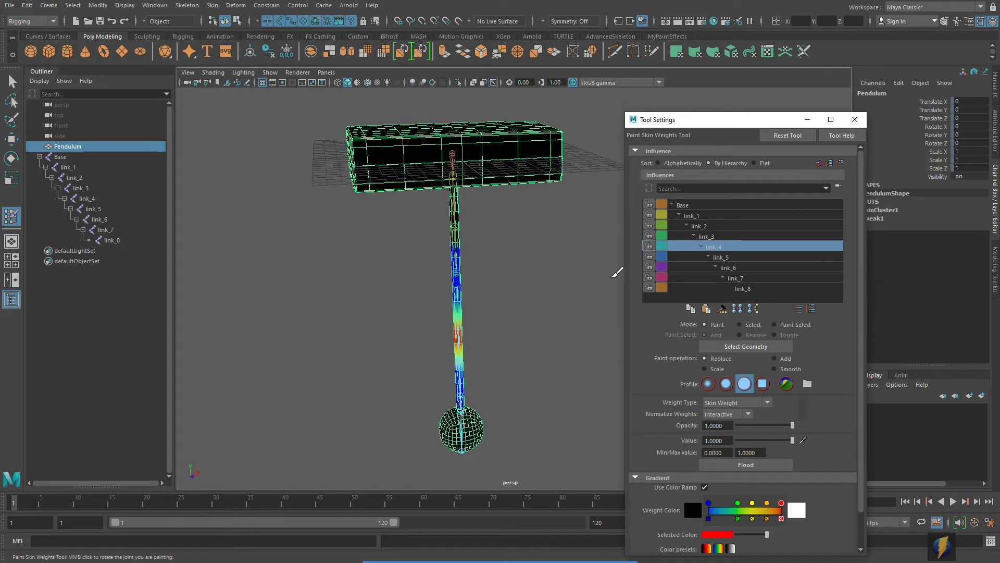
pyautogui.click(727, 257)
pyautogui.click(734, 268)
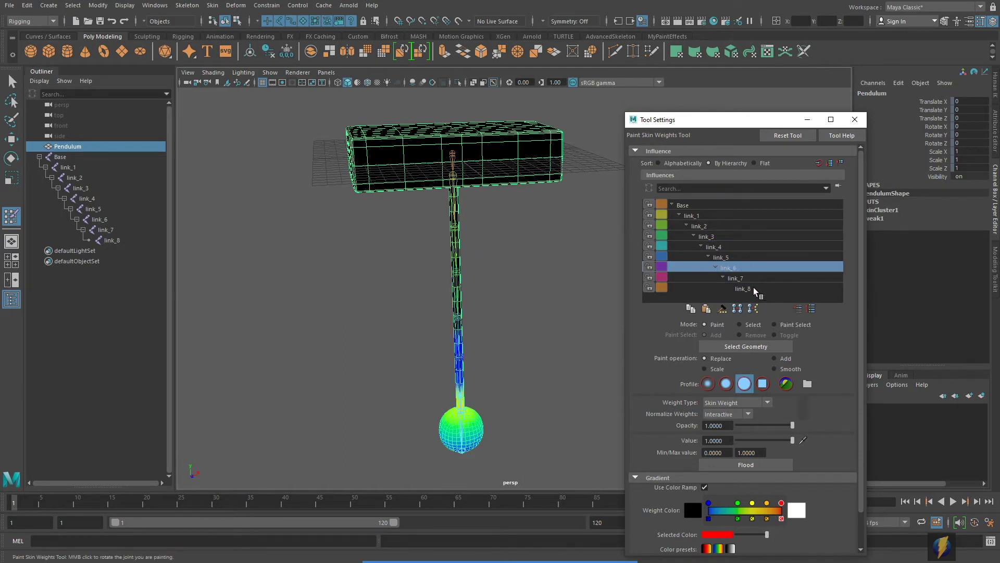
pyautogui.click(743, 279)
pyautogui.click(748, 288)
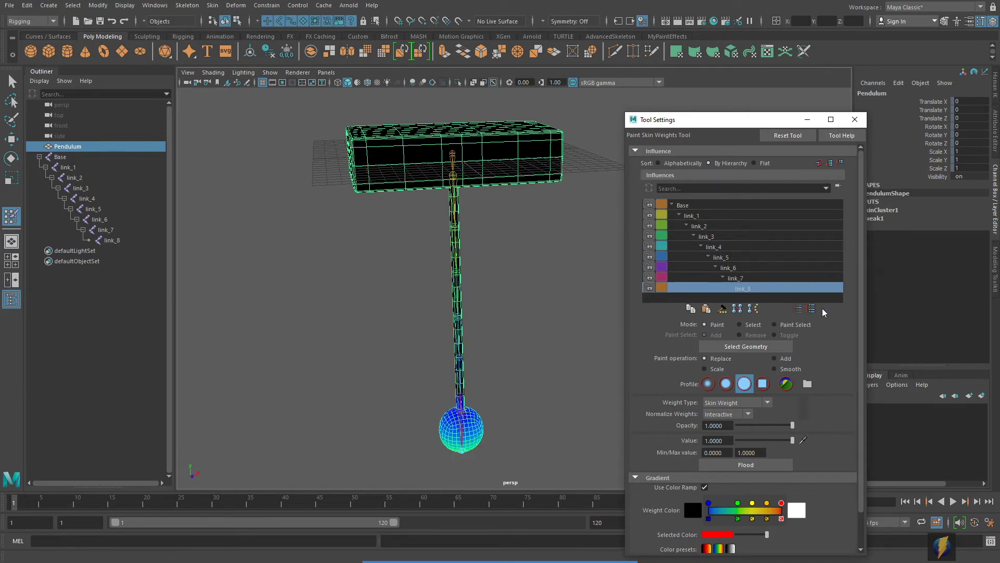
pyautogui.click(690, 206)
pyautogui.keyDown('alt'); pyautogui.moveTo(542, 219); pyautogui.dragTo(527, 270, button='middle'); pyautogui.keyUp('alt')
pyautogui.keyDown('alt'); pyautogui.moveTo(523, 289); pyautogui.dragTo(477, 237); pyautogui.keyUp('alt')
pyautogui.keyDown('alt'); pyautogui.moveTo(461, 239); pyautogui.dragTo(449, 274, button='right'); pyautogui.keyUp('alt')
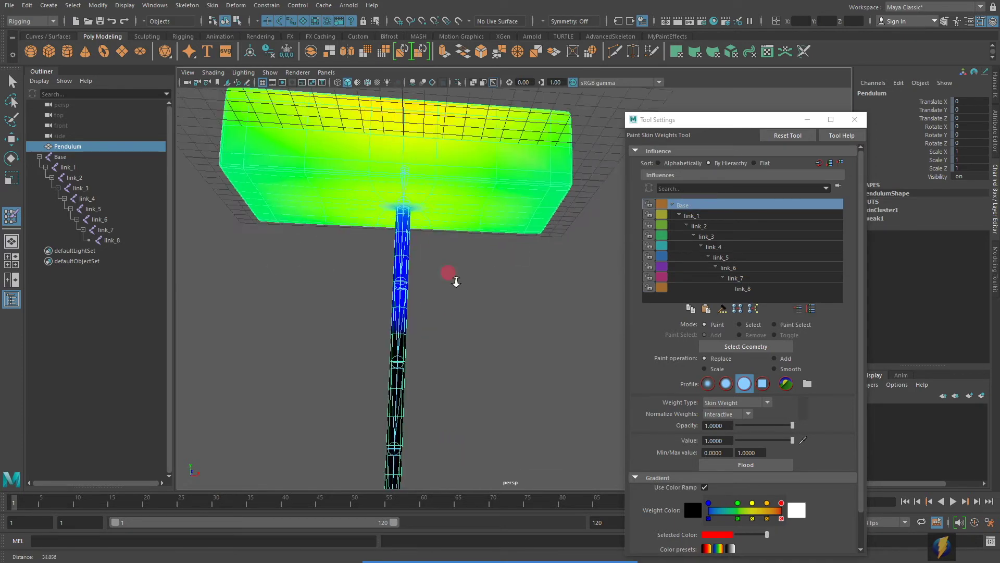
pyautogui.keyDown('alt'); pyautogui.moveTo(410, 156); pyautogui.dragTo(449, 187); pyautogui.keyUp('alt')
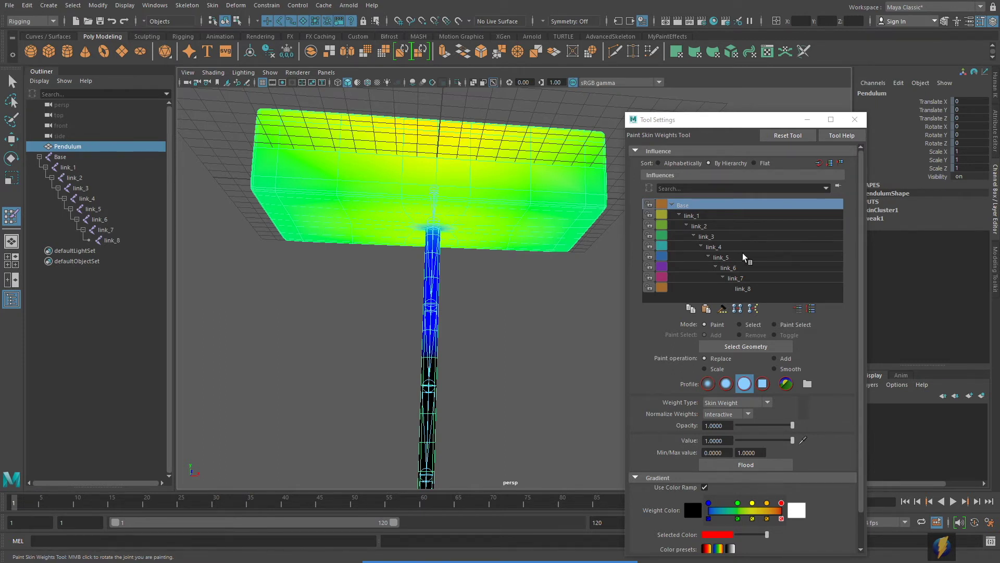
pyautogui.click(696, 217)
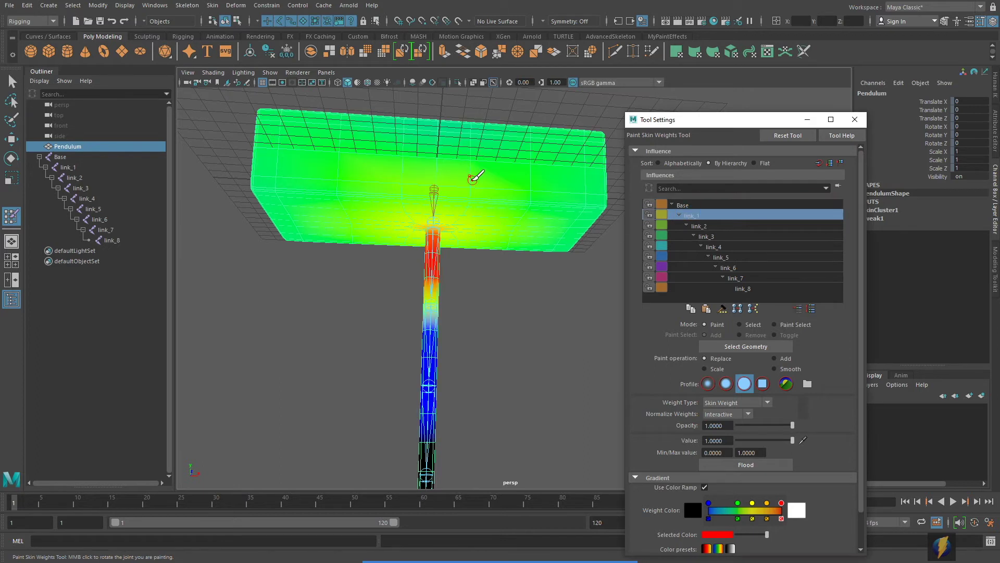
pyautogui.click(700, 226)
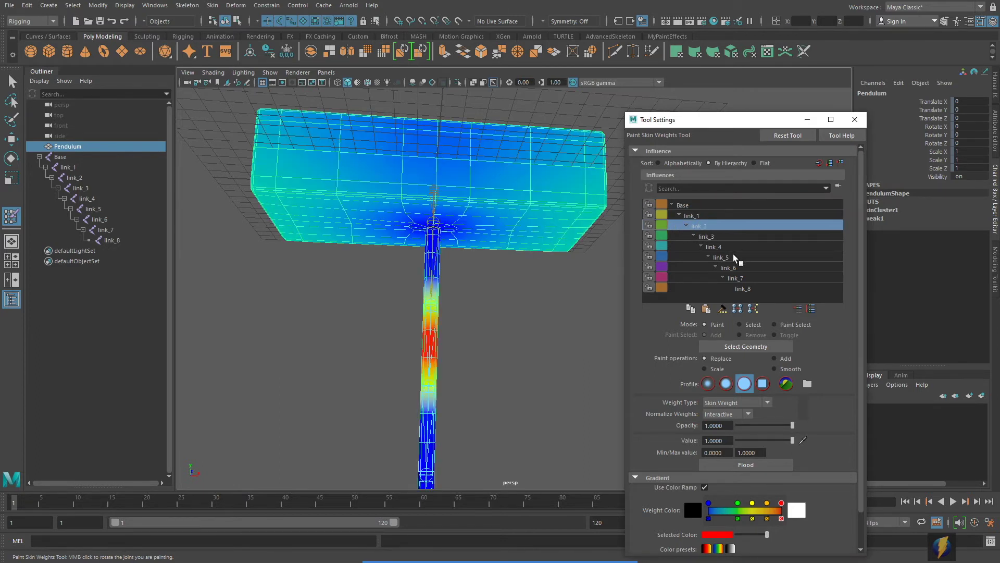
pyautogui.click(714, 238)
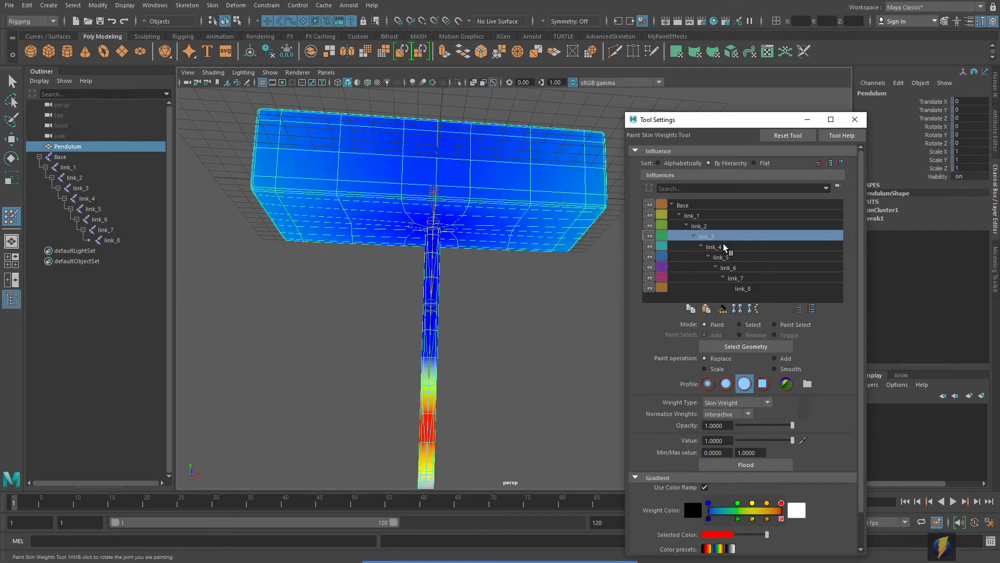
pyautogui.click(716, 248)
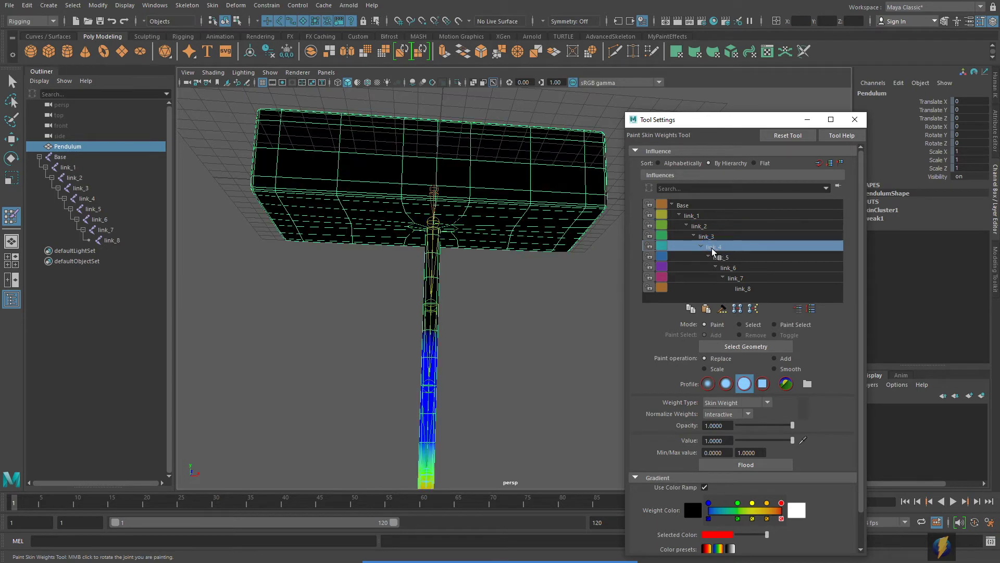
pyautogui.click(708, 236)
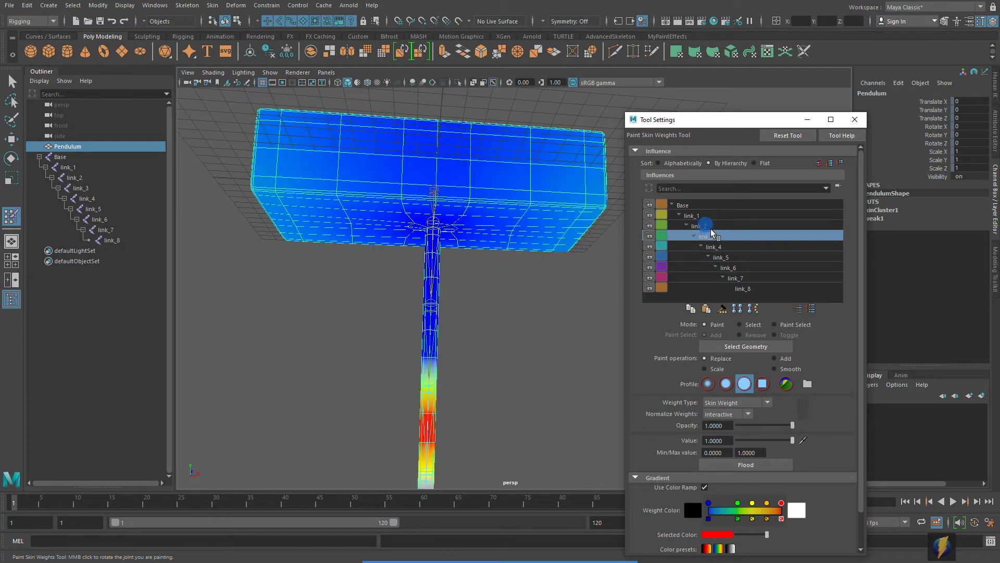
pyautogui.click(702, 225)
pyautogui.click(696, 215)
pyautogui.click(708, 227)
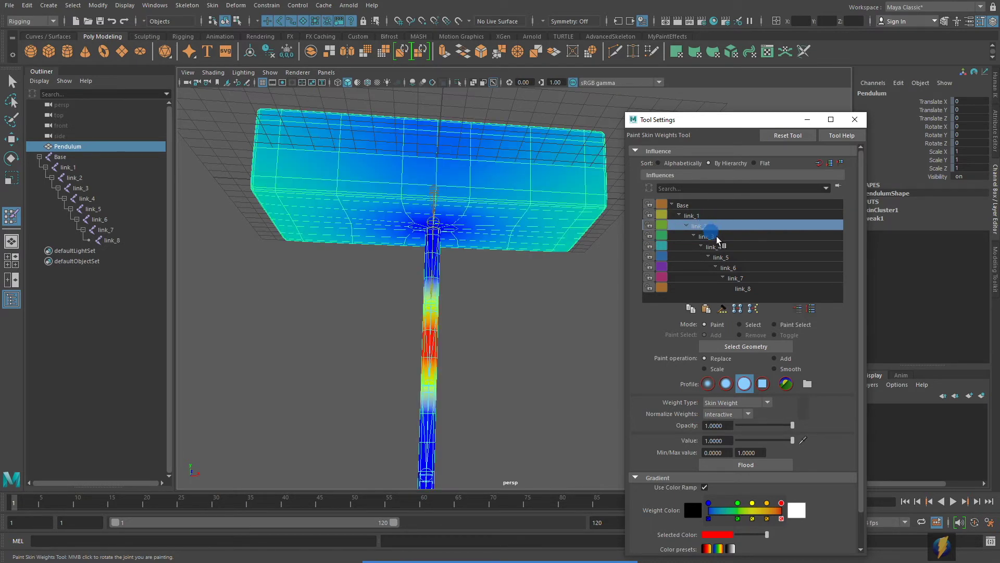
pyautogui.click(714, 236)
pyautogui.click(704, 225)
pyautogui.click(697, 215)
pyautogui.click(707, 210)
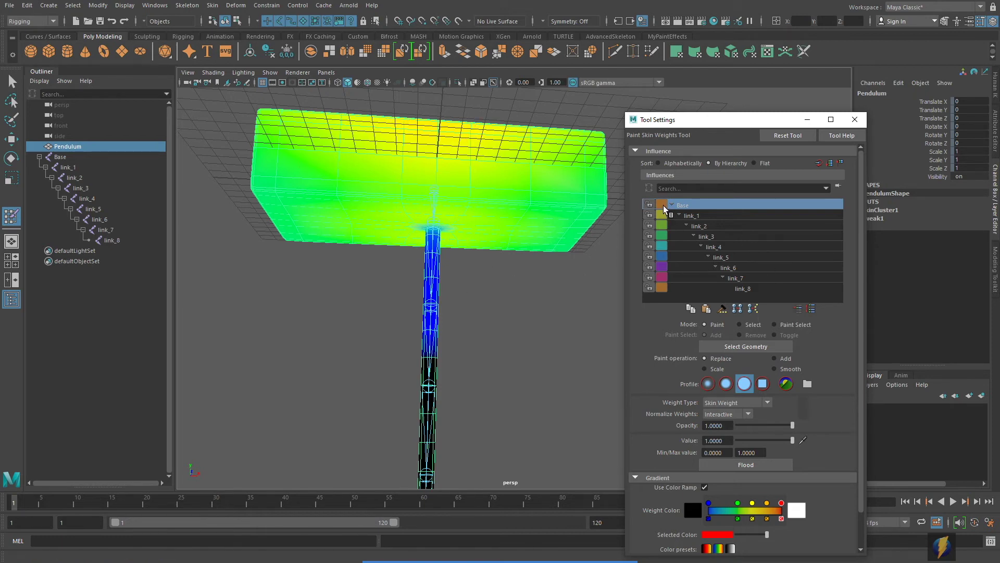
pyautogui.keyDown('alt'); pyautogui.moveTo(505, 292); pyautogui.dragTo(618, 351); pyautogui.keyUp('alt')
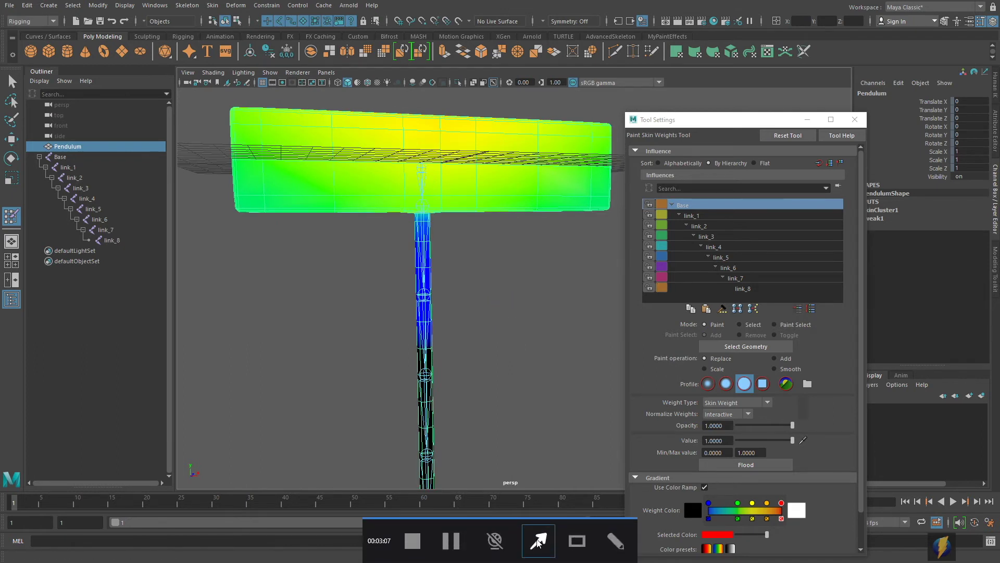
# Step: Show link_1's weights on the pendulum, red at the rod top, and move Tool Settings aside
pyautogui.moveTo(486, 359)
pyautogui.mouseDown()
pyautogui.moveTo(645, 473)
pyautogui.moveTo(766, 509)
pyautogui.moveTo(731, 510)
pyautogui.moveTo(769, 509)
pyautogui.moveTo(704, 495)
pyautogui.moveTo(718, 508)
pyautogui.mouseUp()
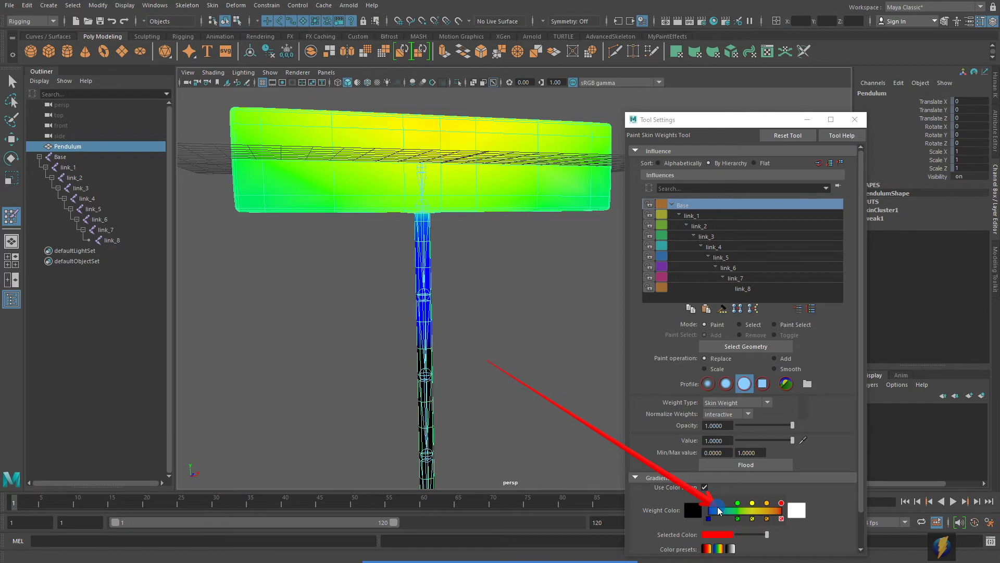
pyautogui.moveTo(718, 506)
pyautogui.mouseDown()
pyautogui.moveTo(739, 492)
pyautogui.moveTo(763, 507)
pyautogui.moveTo(677, 438)
pyautogui.moveTo(706, 452)
pyautogui.moveTo(748, 501)
pyautogui.mouseUp()
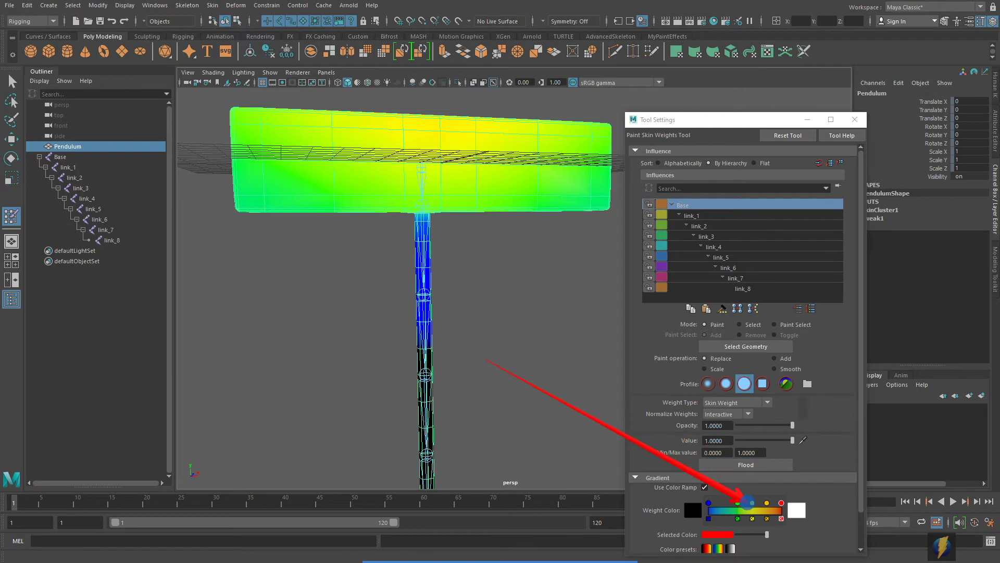
pyautogui.click(692, 217)
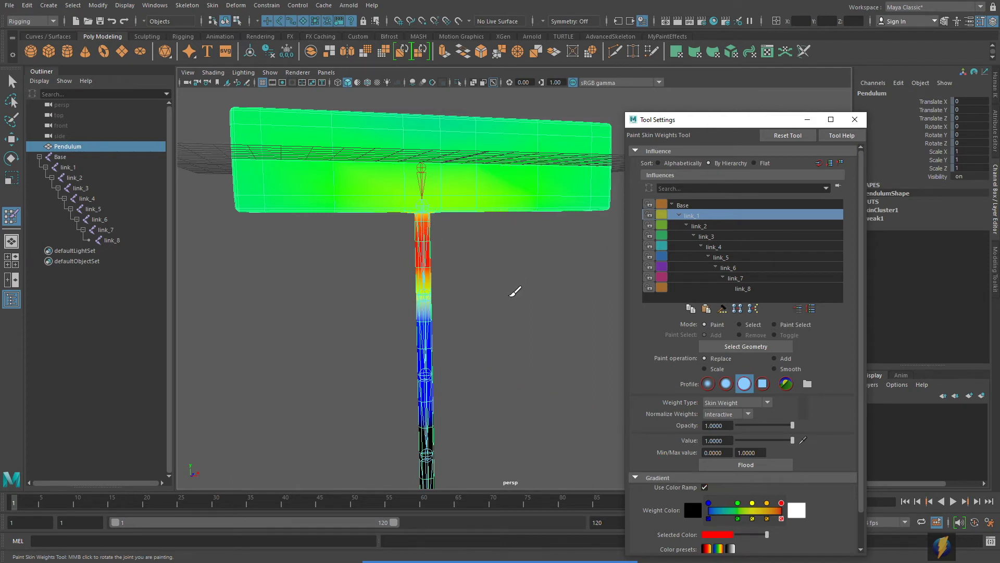
pyautogui.moveTo(703, 121); pyautogui.dragTo(771, 89)
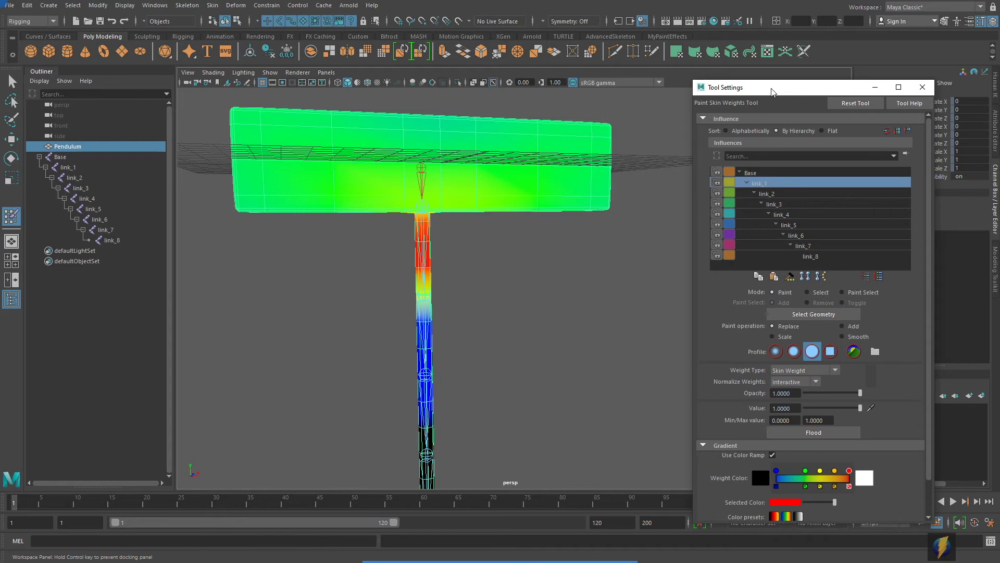
# Step: Display Base's weights and view the mostly yellow-green crossbar from above
pyautogui.click(750, 172)
pyautogui.moveTo(552, 245)
pyautogui.keyDown('alt'); pyautogui.mouseDown()
pyautogui.moveTo(537, 225)
pyautogui.moveTo(558, 261)
pyautogui.mouseUp(); pyautogui.keyUp('alt')
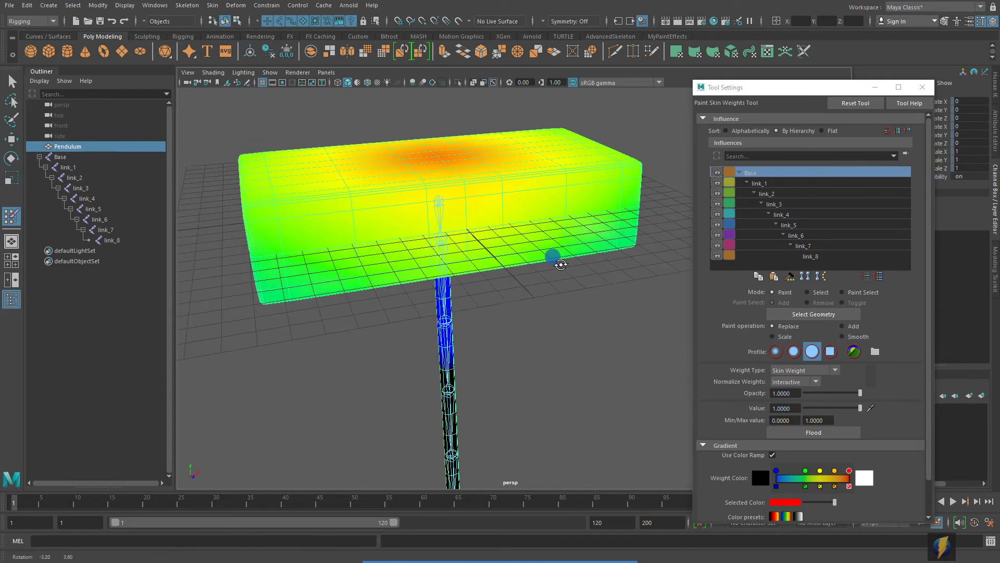
pyautogui.click(538, 544)
pyautogui.moveTo(534, 421)
pyautogui.mouseDown()
pyautogui.moveTo(765, 328)
pyautogui.moveTo(697, 404)
pyautogui.moveTo(728, 411)
pyautogui.moveTo(764, 399)
pyautogui.moveTo(741, 416)
pyautogui.moveTo(580, 292)
pyautogui.moveTo(469, 259)
pyautogui.moveTo(735, 212)
pyautogui.moveTo(730, 175)
pyautogui.moveTo(527, 253)
pyautogui.moveTo(560, 228)
pyautogui.moveTo(692, 355)
pyautogui.moveTo(692, 401)
pyautogui.moveTo(692, 299)
pyautogui.moveTo(521, 250)
pyautogui.moveTo(498, 271)
pyautogui.moveTo(443, 208)
pyautogui.moveTo(575, 320)
pyautogui.moveTo(504, 296)
pyautogui.moveTo(484, 304)
pyautogui.moveTo(482, 268)
pyautogui.mouseUp()
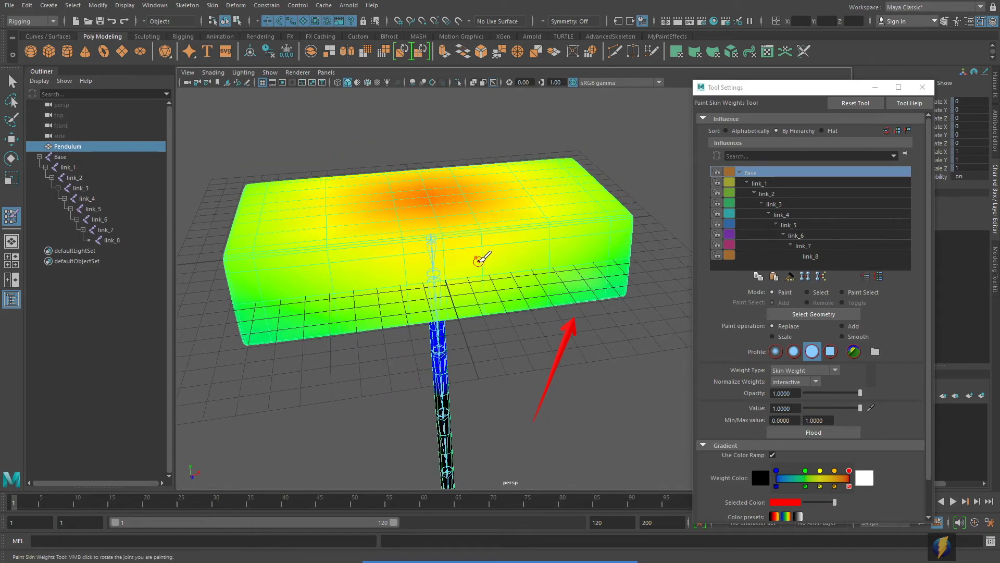
# Step: Enlarge the brush and paint the box's top, right, bottom and front faces fully to Base
pyautogui.moveTo(496, 254)
pyautogui.mouseDown()
pyautogui.moveTo(533, 255)
pyautogui.moveTo(506, 256)
pyautogui.moveTo(516, 252)
pyautogui.mouseUp()
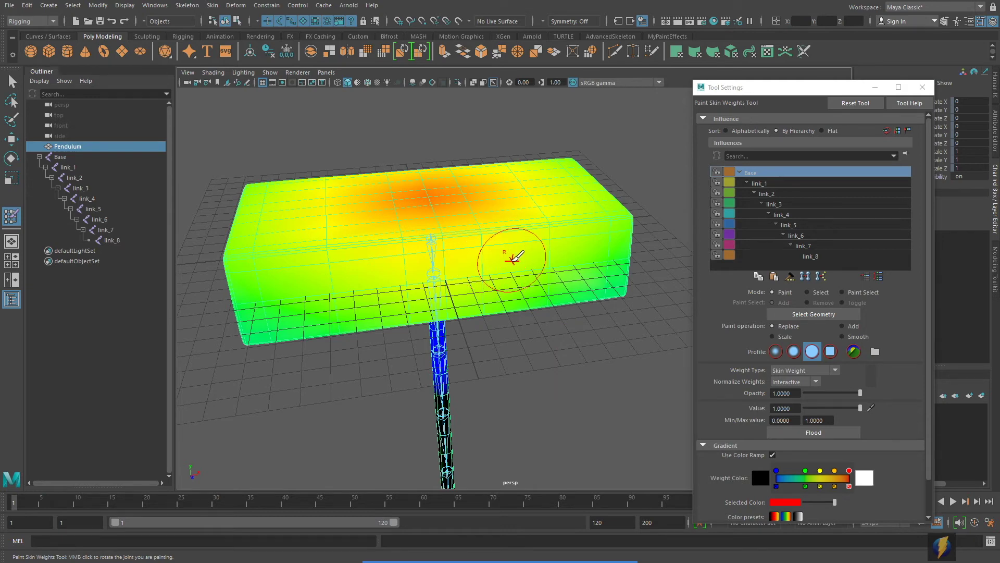
pyautogui.keyDown('alt'); pyautogui.moveTo(514, 257); pyautogui.dragTo(498, 291, button='middle'); pyautogui.keyUp('alt')
pyautogui.moveTo(514, 224)
pyautogui.mouseDown()
pyautogui.moveTo(529, 255)
pyautogui.moveTo(571, 199)
pyautogui.moveTo(596, 221)
pyautogui.moveTo(585, 239)
pyautogui.moveTo(537, 208)
pyautogui.mouseUp()
pyautogui.moveTo(536, 259)
pyautogui.mouseDown()
pyautogui.moveTo(574, 254)
pyautogui.moveTo(598, 271)
pyautogui.moveTo(581, 220)
pyautogui.moveTo(583, 326)
pyautogui.moveTo(604, 337)
pyautogui.moveTo(545, 276)
pyautogui.mouseUp()
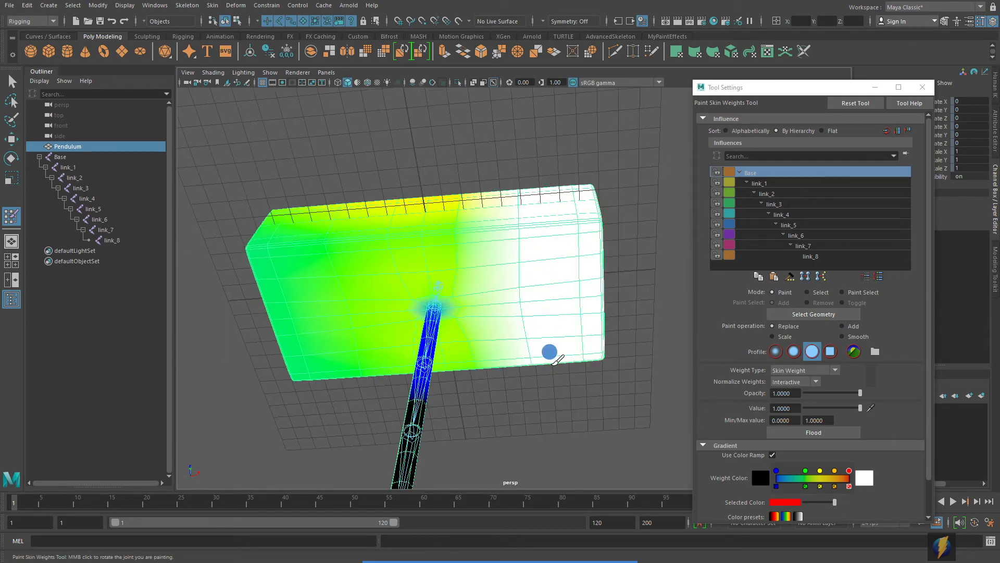
pyautogui.moveTo(549, 351)
pyautogui.keyDown('alt'); pyautogui.mouseDown()
pyautogui.moveTo(509, 383)
pyautogui.moveTo(573, 249)
pyautogui.mouseUp(); pyautogui.keyUp('alt')
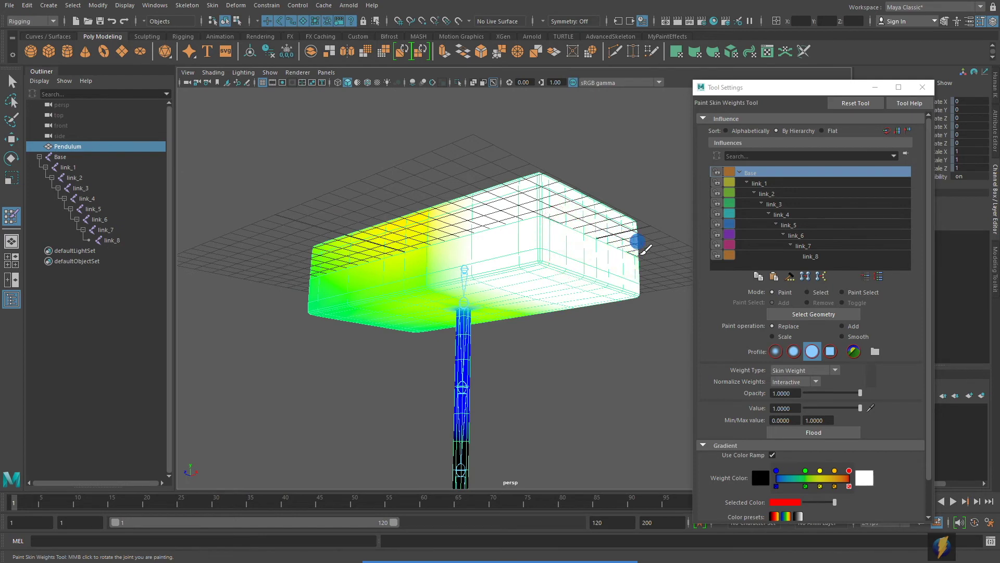
pyautogui.keyDown('alt'); pyautogui.moveTo(645, 250); pyautogui.dragTo(461, 258); pyautogui.keyUp('alt')
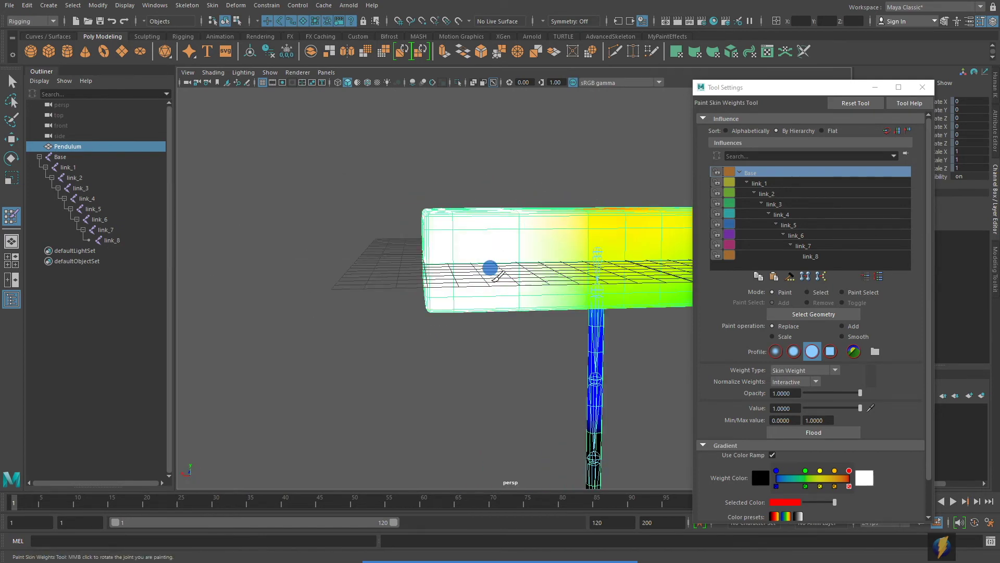
pyautogui.keyDown('alt'); pyautogui.moveTo(528, 259); pyautogui.dragTo(412, 298, button='middle'); pyautogui.keyUp('alt')
pyautogui.moveTo(380, 277); pyautogui.dragTo(693, 271)
pyautogui.keyDown('alt'); pyautogui.moveTo(530, 266); pyautogui.dragTo(528, 306); pyautogui.keyUp('alt')
pyautogui.moveTo(435, 286)
pyautogui.mouseDown()
pyautogui.moveTo(635, 274)
pyautogui.moveTo(508, 224)
pyautogui.moveTo(558, 252)
pyautogui.moveTo(638, 172)
pyautogui.mouseUp()
# Step: Paint the remaining green weights on the box white, checking it from below and above
pyautogui.moveTo(608, 241)
pyautogui.keyDown('alt'); pyautogui.mouseDown()
pyautogui.moveTo(531, 189)
pyautogui.moveTo(546, 195)
pyautogui.moveTo(499, 190)
pyautogui.mouseUp(); pyautogui.keyUp('alt')
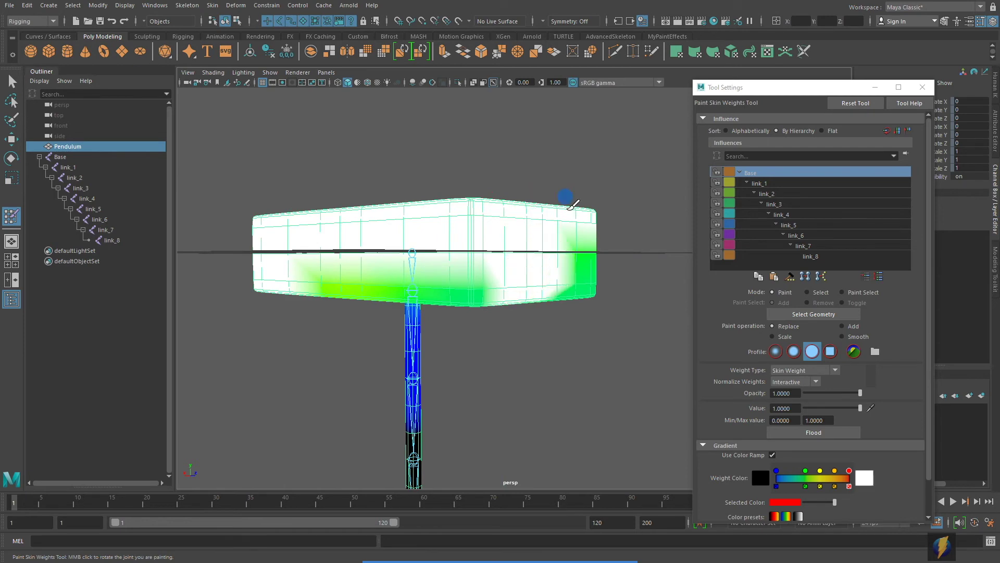
pyautogui.moveTo(587, 281)
pyautogui.keyDown('alt'); pyautogui.mouseDown()
pyautogui.moveTo(592, 230)
pyautogui.moveTo(521, 159)
pyautogui.mouseUp(); pyautogui.keyUp('alt')
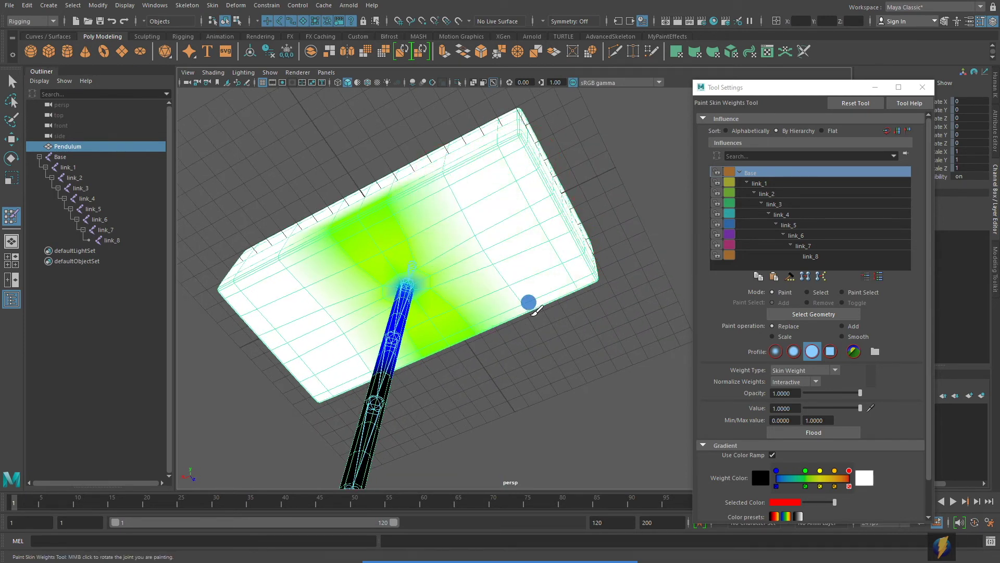
pyautogui.keyDown('alt'); pyautogui.moveTo(529, 301); pyautogui.dragTo(519, 261); pyautogui.keyUp('alt')
pyautogui.moveTo(419, 369); pyautogui.dragTo(552, 312)
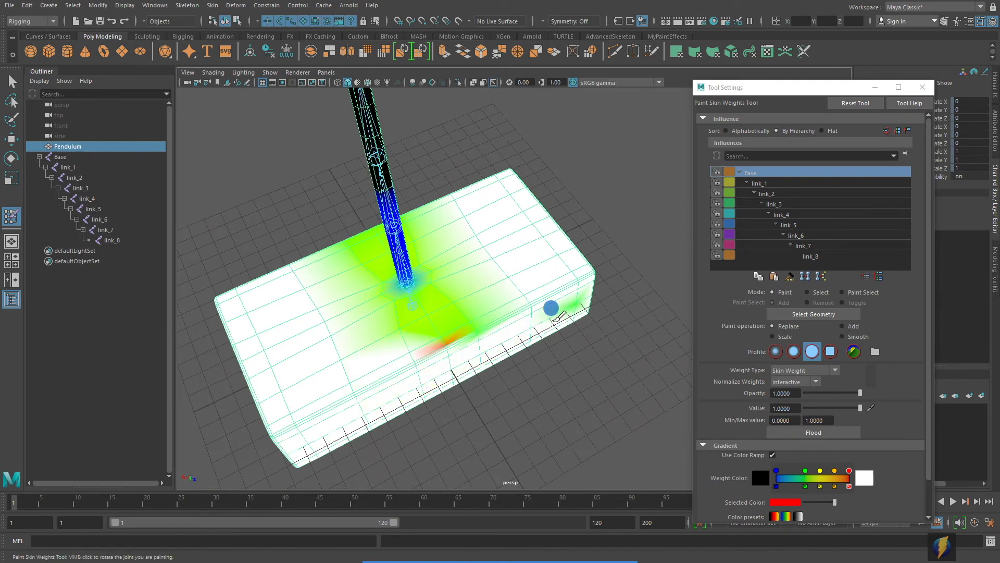
pyautogui.moveTo(414, 351)
pyautogui.mouseDown()
pyautogui.moveTo(420, 330)
pyautogui.moveTo(482, 301)
pyautogui.moveTo(424, 321)
pyautogui.moveTo(441, 310)
pyautogui.mouseUp()
pyautogui.moveTo(313, 268); pyautogui.dragTo(401, 203)
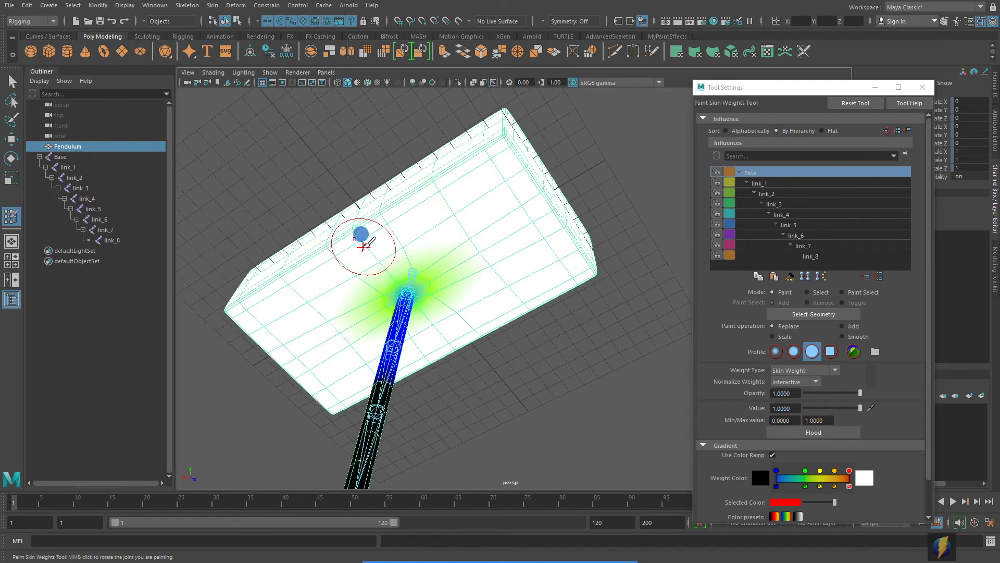
pyautogui.moveTo(357, 245)
pyautogui.keyDown('alt'); pyautogui.mouseDown()
pyautogui.moveTo(415, 236)
pyautogui.moveTo(415, 338)
pyautogui.moveTo(453, 283)
pyautogui.moveTo(420, 232)
pyautogui.moveTo(521, 276)
pyautogui.moveTo(502, 319)
pyautogui.moveTo(479, 307)
pyautogui.moveTo(536, 295)
pyautogui.mouseUp(); pyautogui.keyUp('alt')
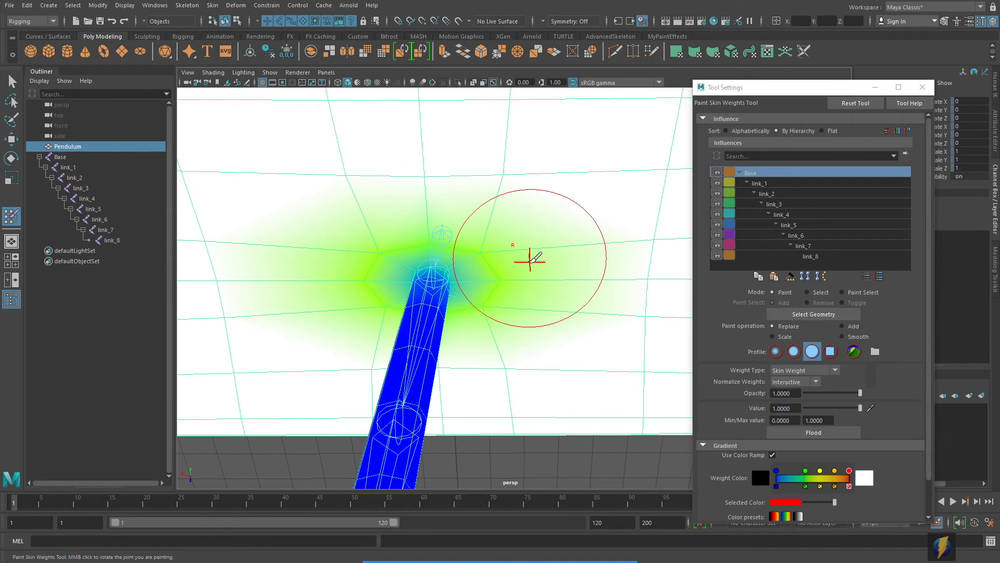
# Step: With a smaller brush, paint the green weights around the pole top white, then exit painting
pyautogui.press('b')
pyautogui.moveTo(569, 257); pyautogui.dragTo(533, 255)
pyautogui.moveTo(423, 251)
pyautogui.keyDown('alt'); pyautogui.mouseDown()
pyautogui.moveTo(458, 256)
pyautogui.moveTo(418, 239)
pyautogui.mouseUp(); pyautogui.keyUp('alt')
pyautogui.moveTo(405, 291); pyautogui.dragTo(407, 301)
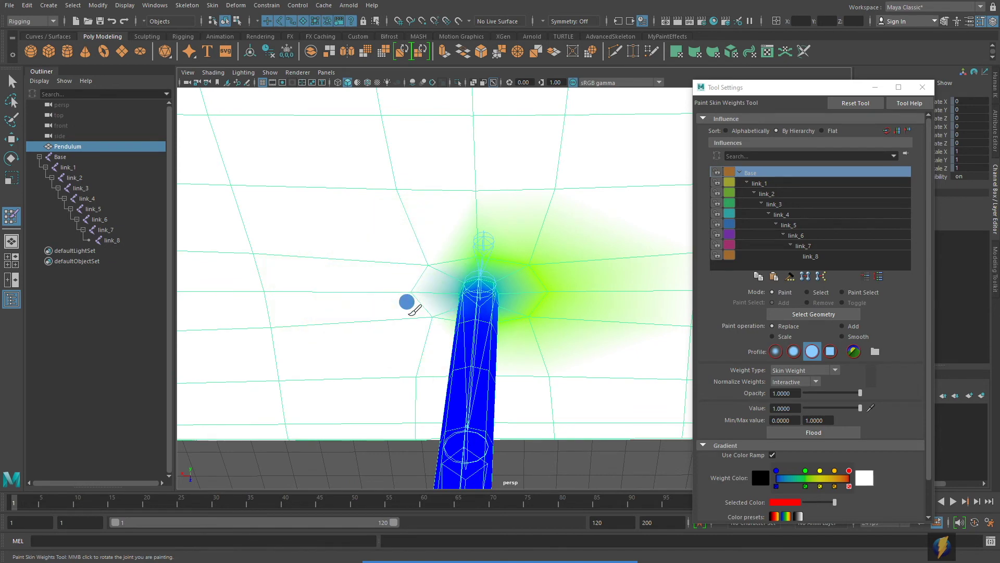
pyautogui.moveTo(473, 256)
pyautogui.mouseDown()
pyautogui.moveTo(450, 238)
pyautogui.moveTo(542, 258)
pyautogui.moveTo(560, 295)
pyautogui.moveTo(555, 259)
pyautogui.moveTo(542, 273)
pyautogui.moveTo(485, 264)
pyautogui.moveTo(476, 272)
pyautogui.moveTo(473, 331)
pyautogui.moveTo(494, 370)
pyautogui.mouseUp()
pyautogui.keyDown('alt'); pyautogui.moveTo(494, 370); pyautogui.dragTo(202, 273, button='right'); pyautogui.keyUp('alt')
pyautogui.keyDown('alt'); pyautogui.moveTo(339, 273); pyautogui.dragTo(316, 143, button='middle'); pyautogui.keyUp('alt')
pyautogui.keyDown('alt'); pyautogui.moveTo(317, 143); pyautogui.dragTo(314, 168); pyautogui.keyUp('alt')
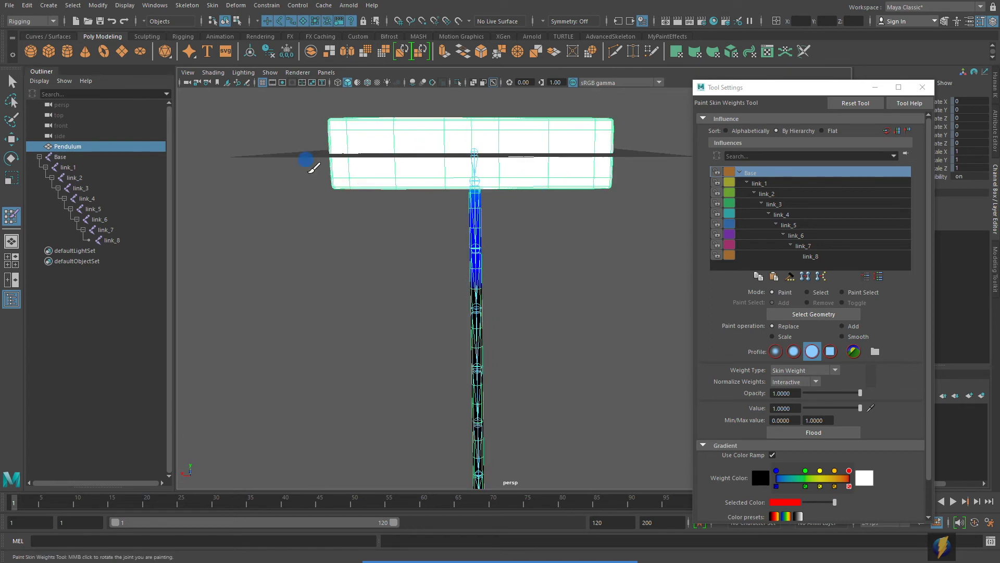
pyautogui.click(13, 82)
pyautogui.moveTo(438, 230)
pyautogui.keyDown('alt'); pyautogui.mouseDown()
pyautogui.moveTo(451, 242)
pyautogui.moveTo(415, 241)
pyautogui.moveTo(470, 245)
pyautogui.mouseUp(); pyautogui.keyUp('alt')
# Step: Swing link_1 to test the box deformation, undo the rotation, and select the Pendulum mesh
pyautogui.click(479, 237)
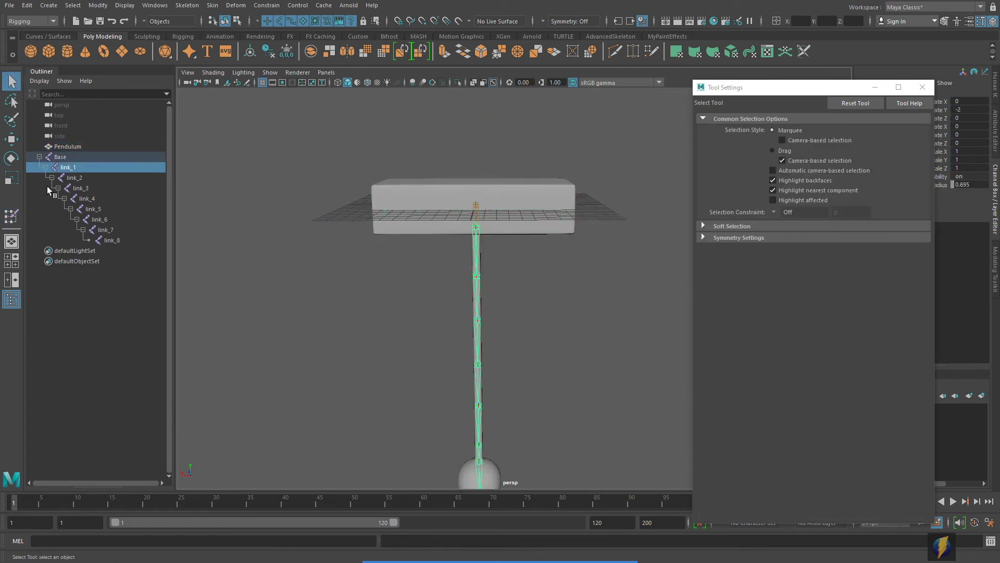
pyautogui.click(11, 159)
pyautogui.keyDown('alt'); pyautogui.moveTo(430, 227); pyautogui.dragTo(349, 238); pyautogui.keyUp('alt')
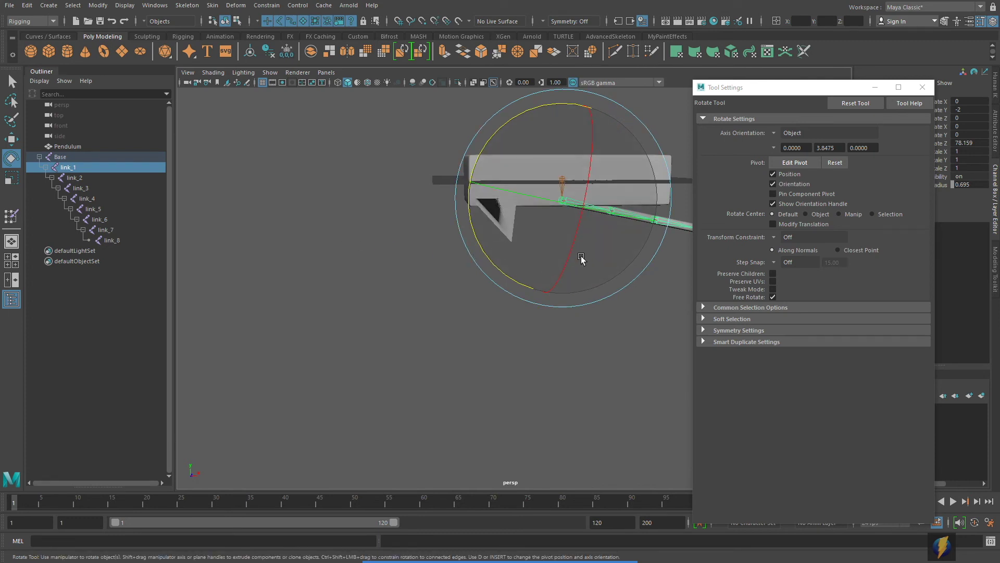
pyautogui.keyDown('alt'); pyautogui.moveTo(581, 259); pyautogui.dragTo(495, 259); pyautogui.keyUp('alt')
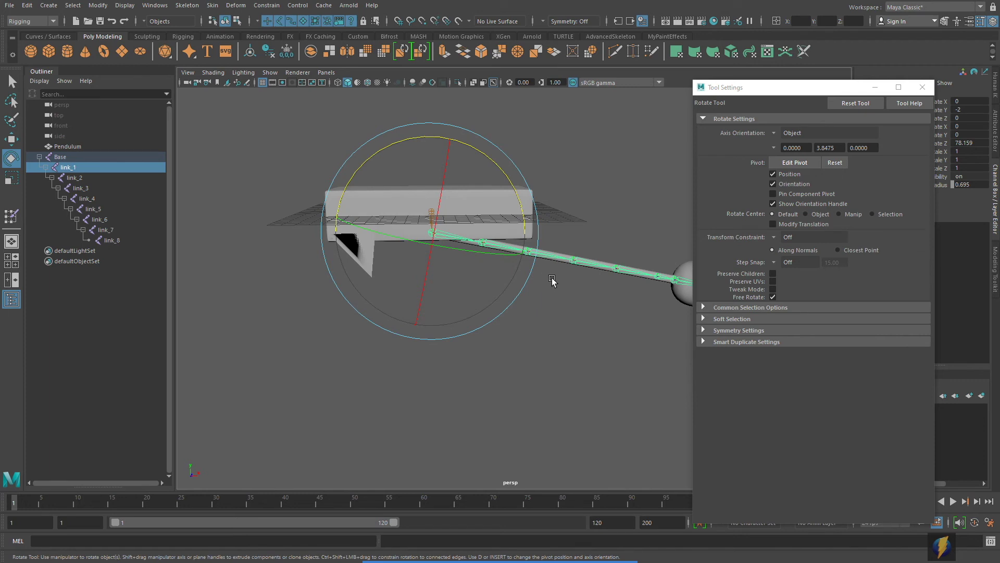
pyautogui.hotkey('ctrl', 'z')
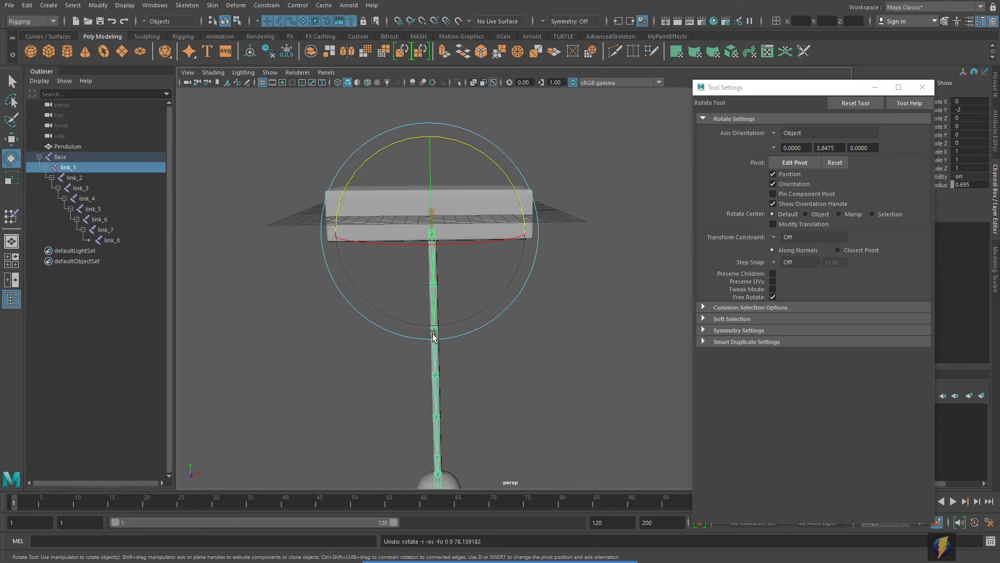
pyautogui.keyDown('alt'); pyautogui.moveTo(433, 335); pyautogui.dragTo(334, 200); pyautogui.keyUp('alt')
pyautogui.click(424, 241)
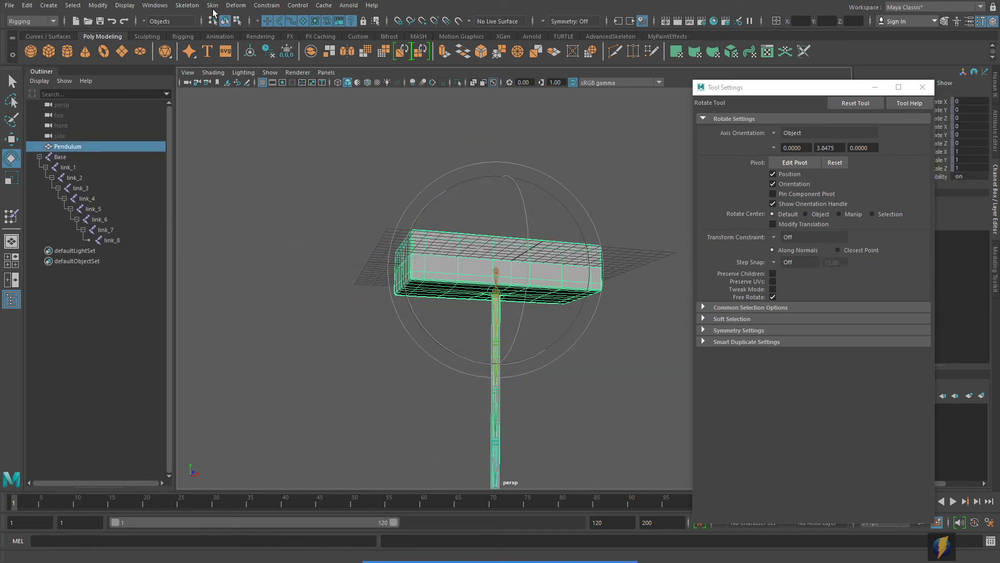
pyautogui.click(212, 6)
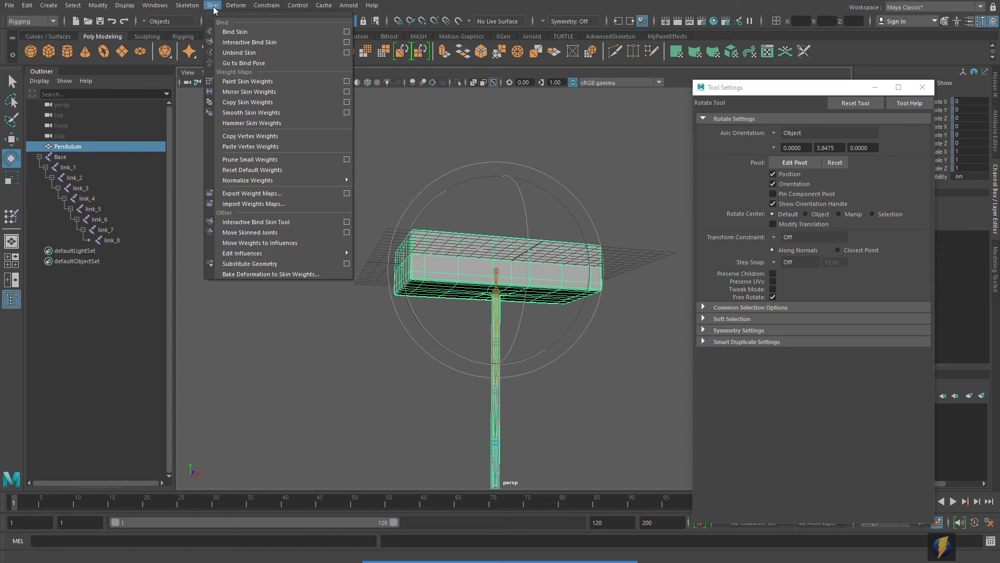
# Step: Open Paint Skin Weights on the box and inspect link_1 through link_4 weights
pyautogui.click(347, 82)
pyautogui.keyDown('alt'); pyautogui.moveTo(383, 292); pyautogui.dragTo(539, 290, button='right'); pyautogui.keyUp('alt')
pyautogui.keyDown('alt'); pyautogui.moveTo(490, 289); pyautogui.dragTo(557, 331, button='middle'); pyautogui.keyUp('alt')
pyautogui.keyDown('alt'); pyautogui.moveTo(433, 323); pyautogui.dragTo(545, 344, button='right'); pyautogui.keyUp('alt')
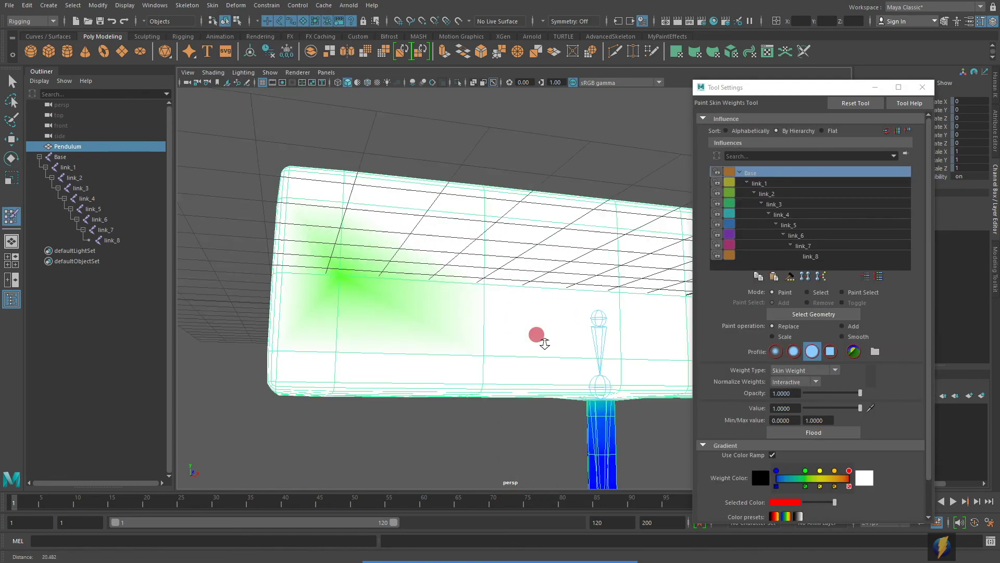
pyautogui.moveTo(545, 342)
pyautogui.keyDown('alt'); pyautogui.mouseDown()
pyautogui.moveTo(439, 306)
pyautogui.moveTo(429, 279)
pyautogui.moveTo(615, 212)
pyautogui.mouseUp(); pyautogui.keyUp('alt')
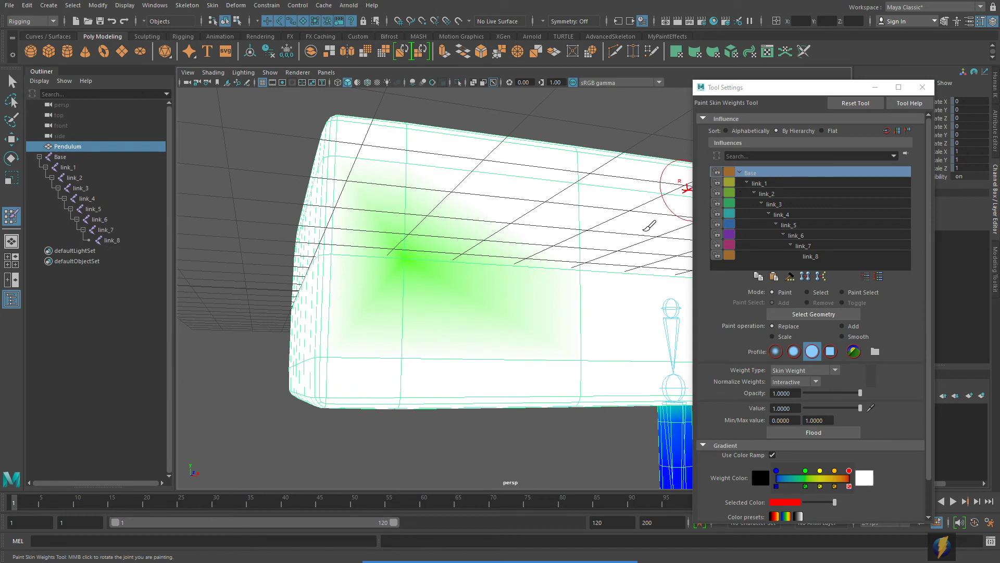
pyautogui.click(765, 183)
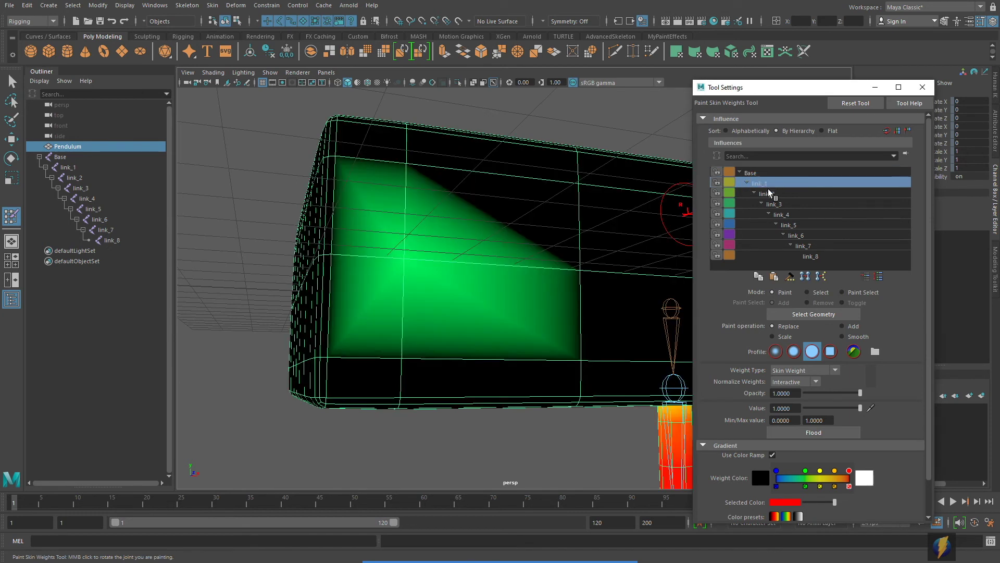
pyautogui.click(774, 192)
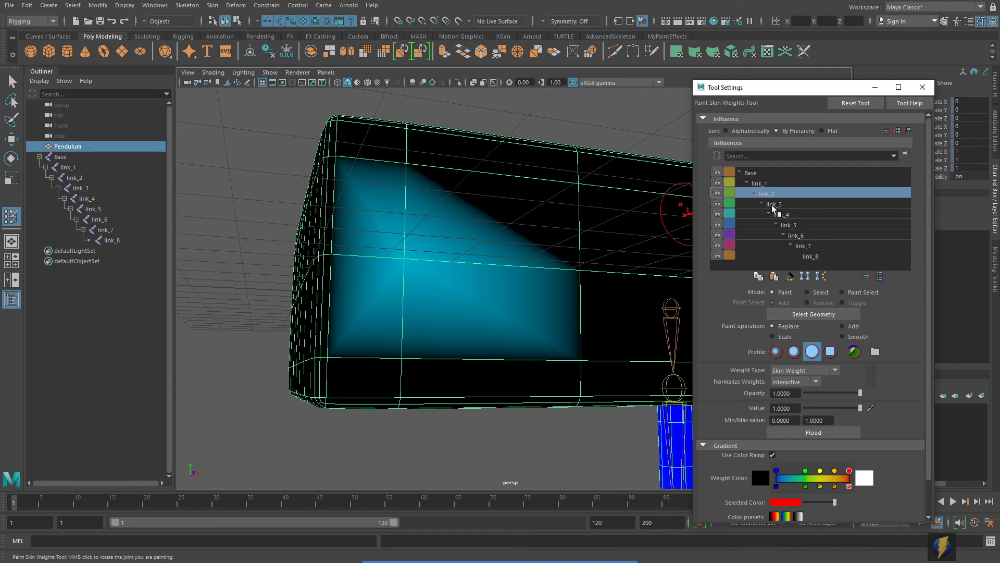
pyautogui.click(771, 205)
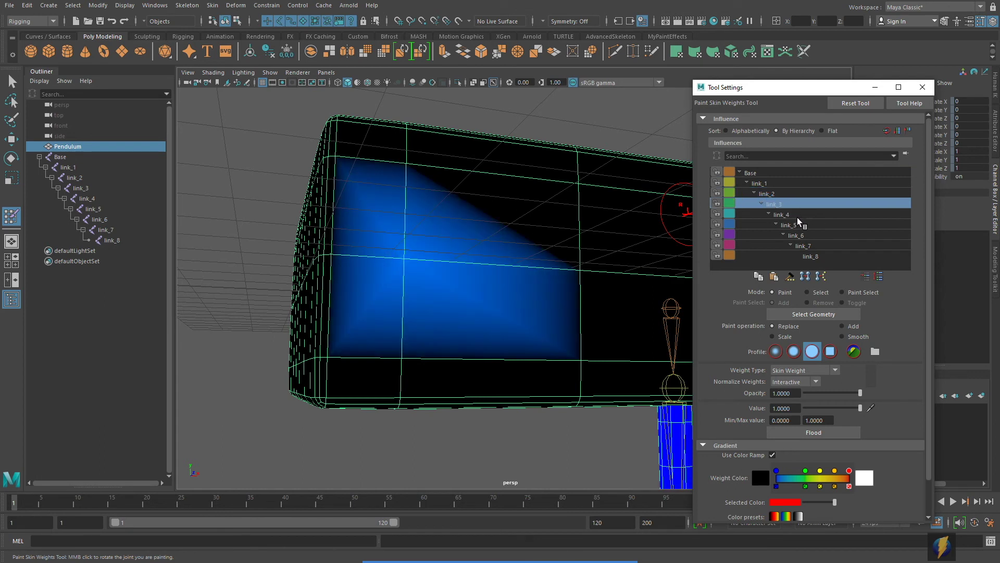
pyautogui.click(793, 214)
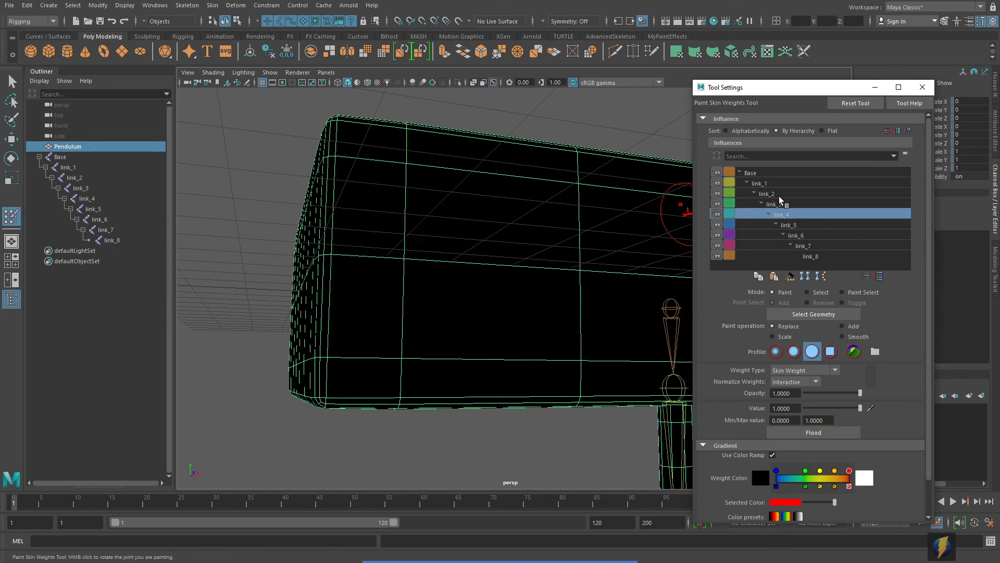
# Step: Reselect Base, paint the green patch under the box fully to Base, and close the tool
pyautogui.click(764, 174)
pyautogui.keyDown('alt'); pyautogui.moveTo(579, 266); pyautogui.dragTo(523, 211); pyautogui.keyUp('alt')
pyautogui.moveTo(355, 155); pyautogui.dragTo(344, 173)
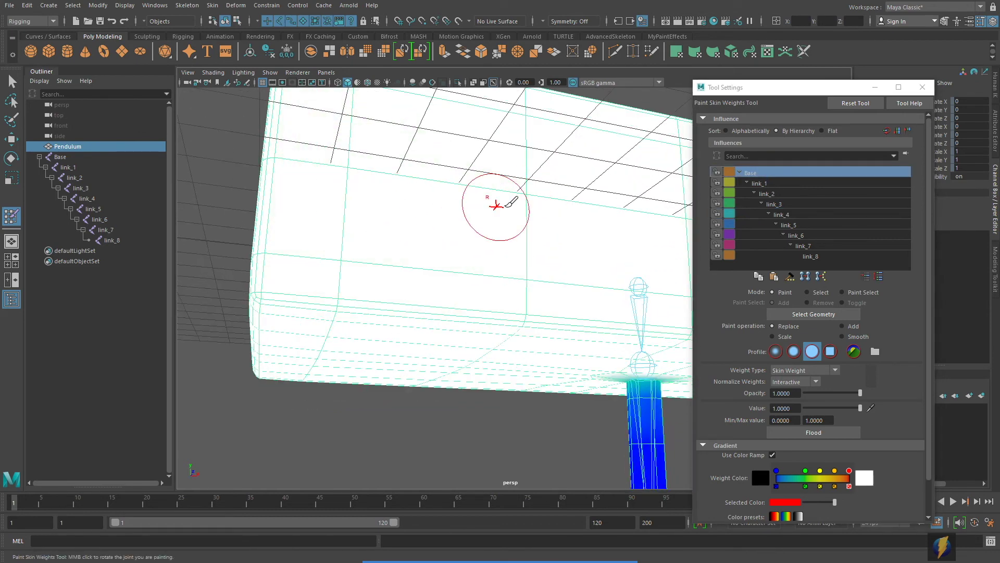
pyautogui.keyDown('alt'); pyautogui.moveTo(505, 207); pyautogui.dragTo(362, 222, button='right'); pyautogui.keyUp('alt')
pyautogui.keyDown('alt'); pyautogui.moveTo(363, 221); pyautogui.dragTo(292, 175, button='middle'); pyautogui.keyUp('alt')
pyautogui.click(9, 83)
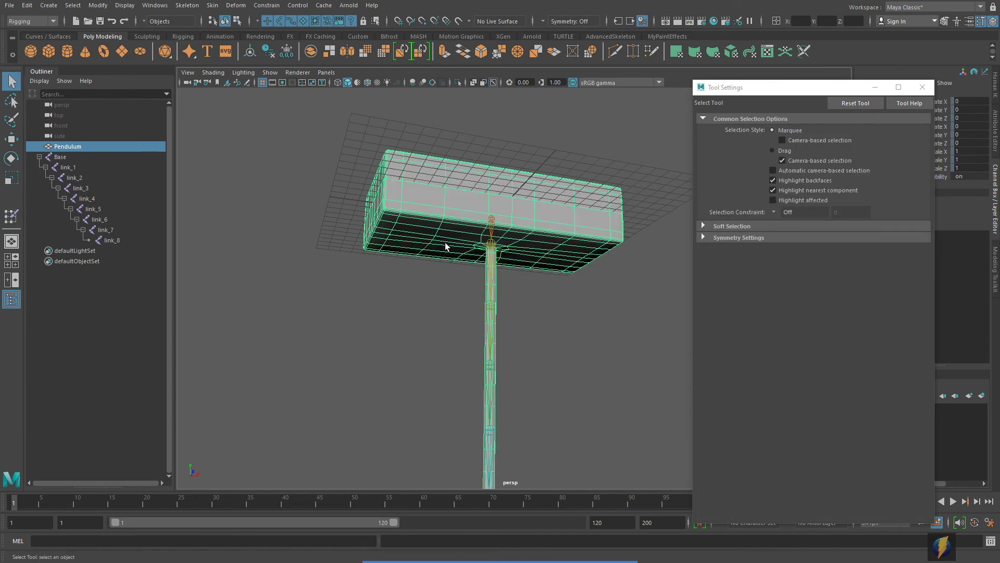
# Step: Rotate link_1 to about -37° to confirm the box stays rigid, then undo it
pyautogui.click(491, 269)
pyautogui.keyDown('alt'); pyautogui.moveTo(565, 323); pyautogui.dragTo(553, 241, button='middle'); pyautogui.keyUp('alt')
pyautogui.keyDown('alt'); pyautogui.moveTo(553, 240); pyautogui.dragTo(350, 253, button='right'); pyautogui.keyUp('alt')
pyautogui.keyDown('alt'); pyautogui.moveTo(350, 253); pyautogui.dragTo(346, 271); pyautogui.keyUp('alt')
pyautogui.click(9, 162)
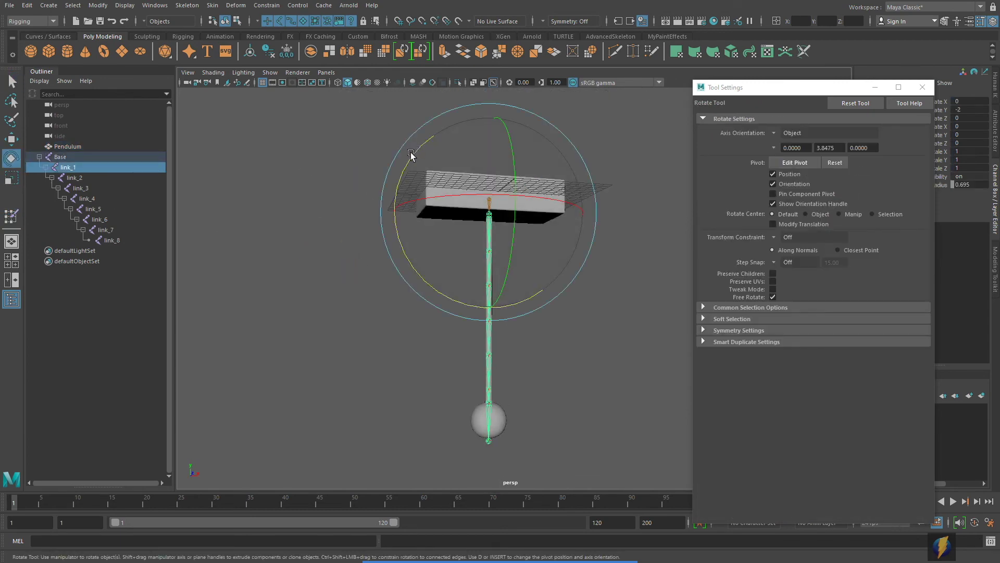
pyautogui.moveTo(411, 156); pyautogui.dragTo(457, 39)
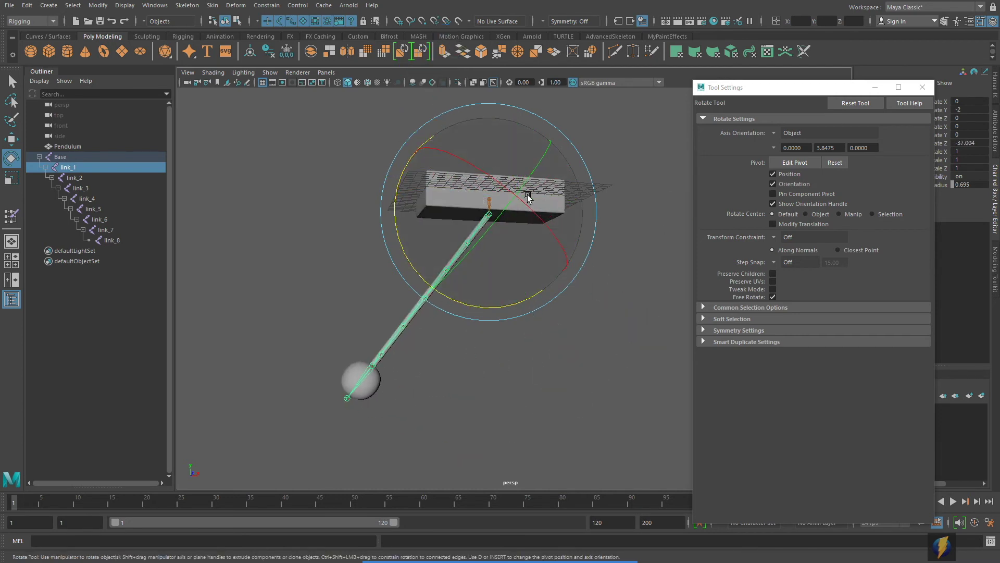
pyautogui.hotkey('ctrl', 'z')
# Step: Select the Pendulum mesh and zoom in on the pendulum ball
pyautogui.keyDown('alt'); pyautogui.moveTo(546, 297); pyautogui.dragTo(514, 197, button='middle'); pyautogui.keyUp('alt')
pyautogui.keyDown('alt'); pyautogui.moveTo(513, 198); pyautogui.dragTo(626, 298, button='right'); pyautogui.keyUp('alt')
pyautogui.keyDown('alt'); pyautogui.moveTo(413, 288); pyautogui.dragTo(492, 296, button='middle'); pyautogui.keyUp('alt')
pyautogui.click(484, 350)
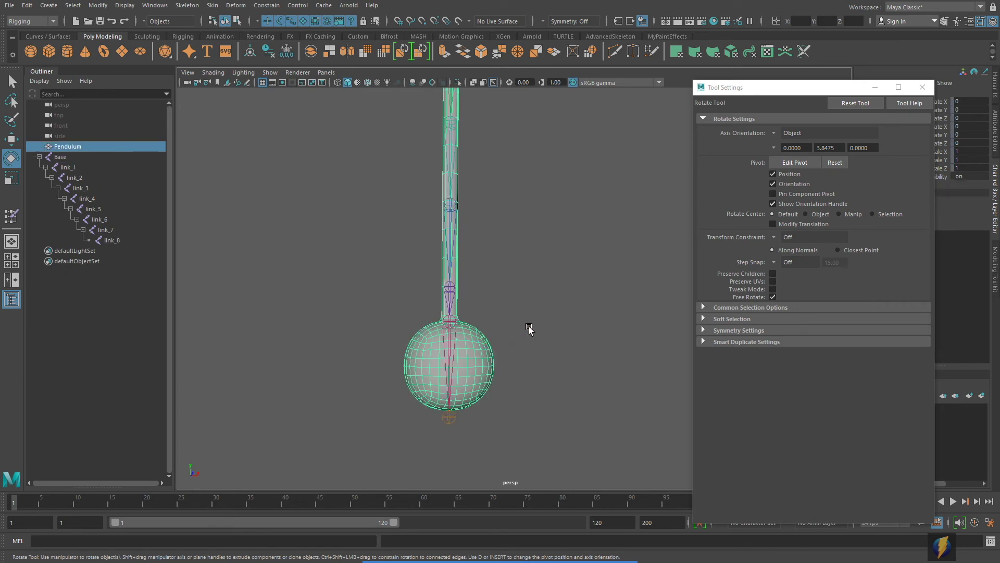
pyautogui.keyDown('alt'); pyautogui.moveTo(528, 327); pyautogui.dragTo(468, 356); pyautogui.keyUp('alt')
pyautogui.keyDown('alt'); pyautogui.moveTo(470, 351); pyautogui.dragTo(518, 312, button='right'); pyautogui.keyUp('alt')
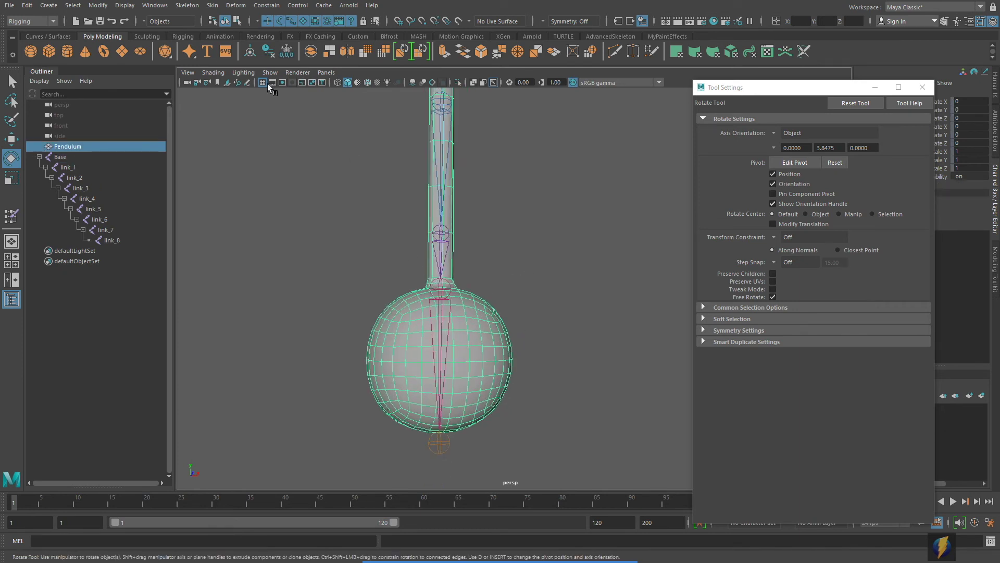
# Step: Reopen Paint Skin Weights, view link_4 through link_8 weights, and return to link_7
pyautogui.click(213, 6)
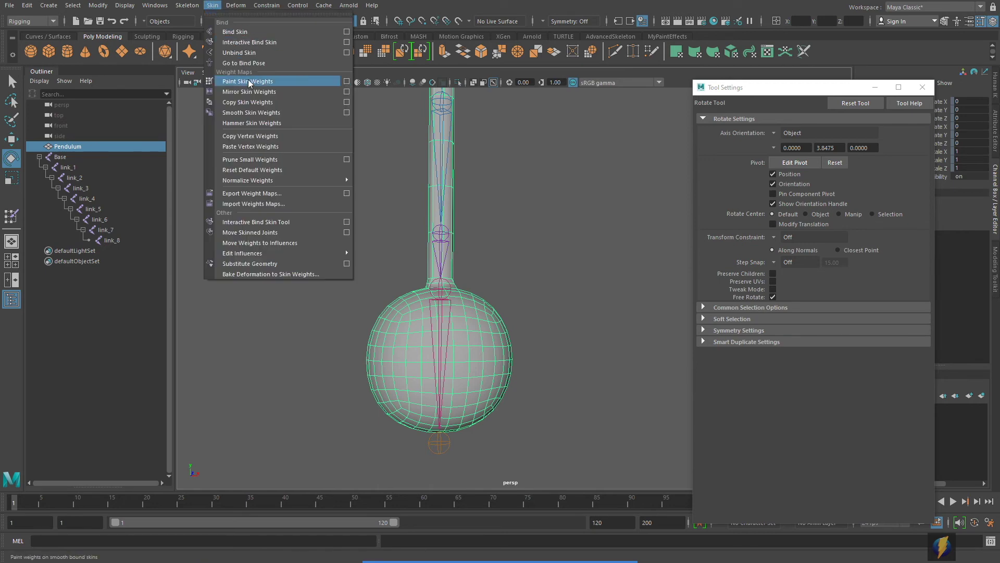
pyautogui.click(342, 82)
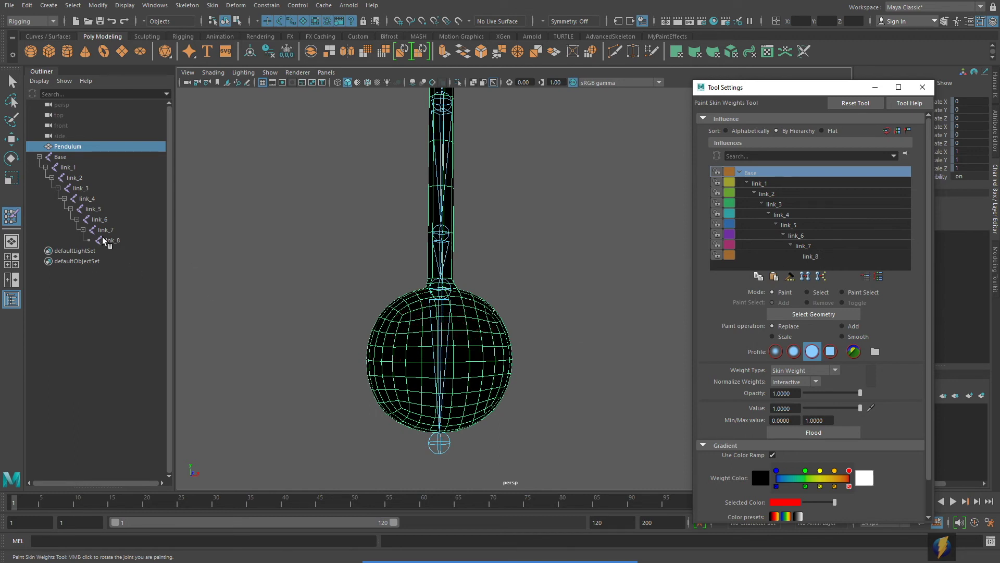
pyautogui.click(805, 245)
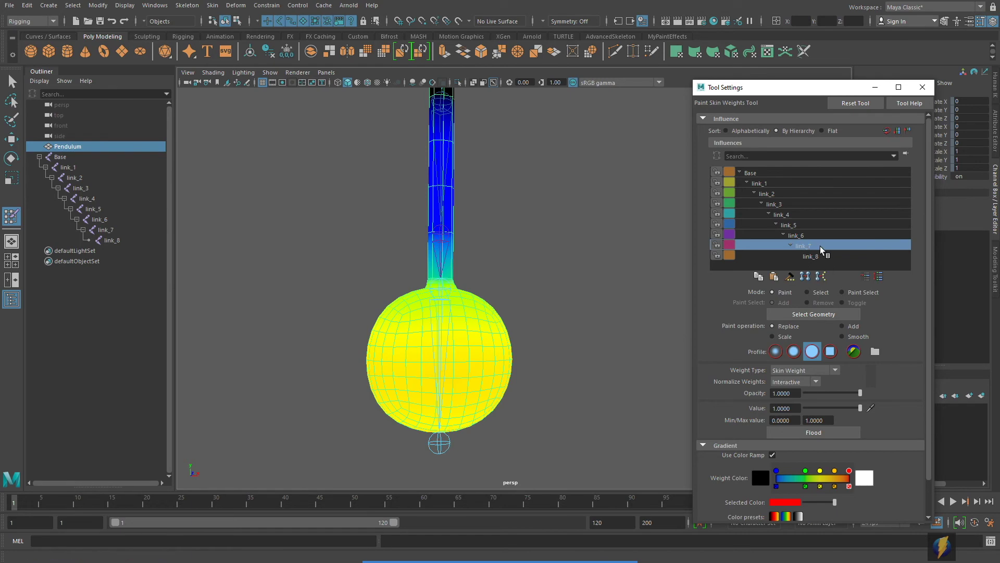
pyautogui.keyDown('alt'); pyautogui.moveTo(599, 276); pyautogui.dragTo(527, 281); pyautogui.keyUp('alt')
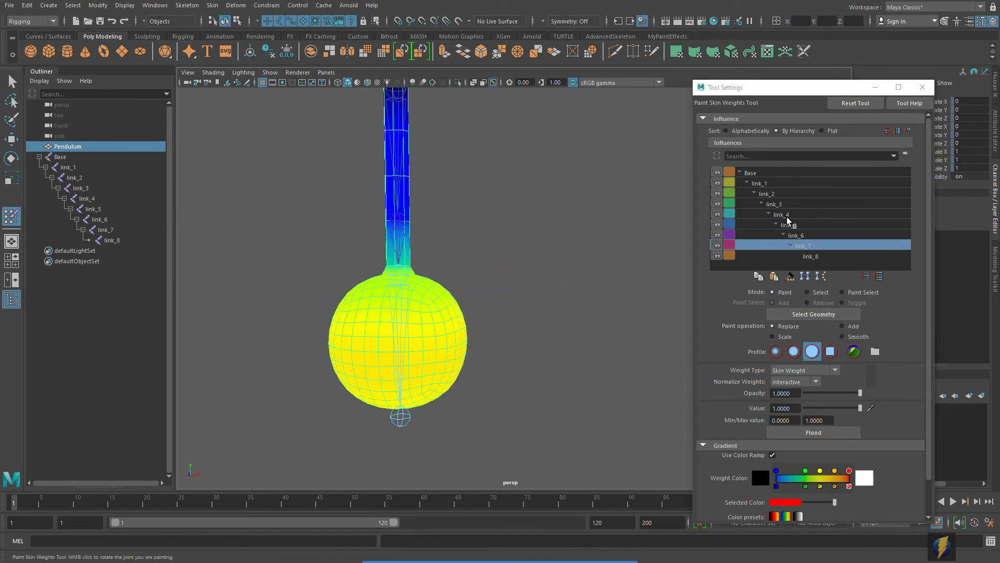
pyautogui.click(786, 215)
pyautogui.click(789, 225)
pyautogui.click(799, 236)
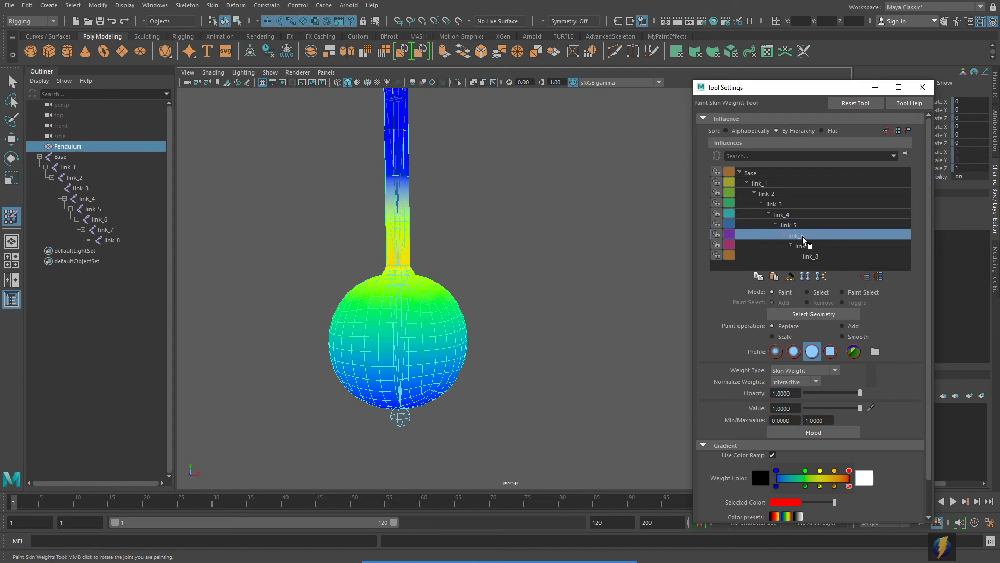
pyautogui.click(810, 245)
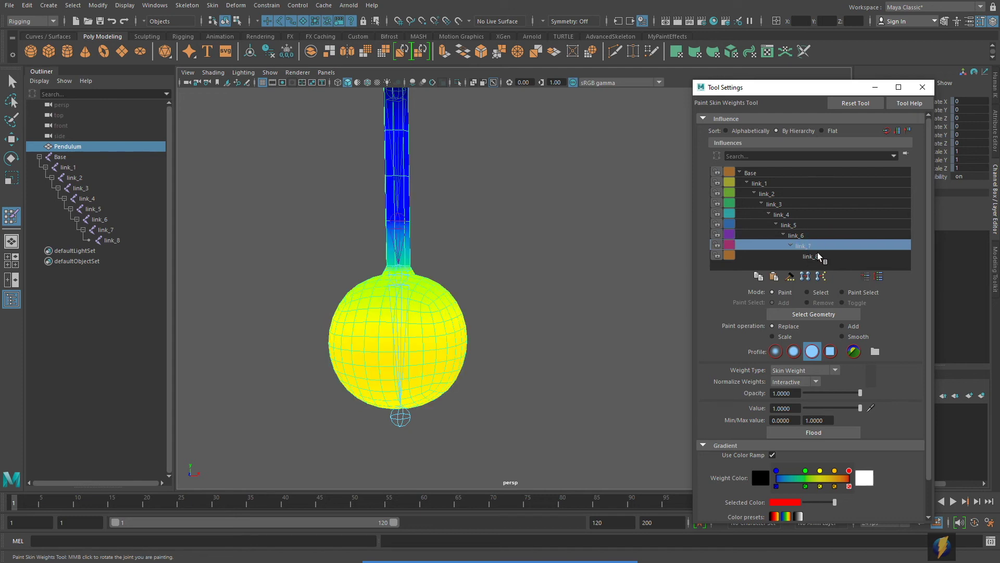
pyautogui.click(810, 256)
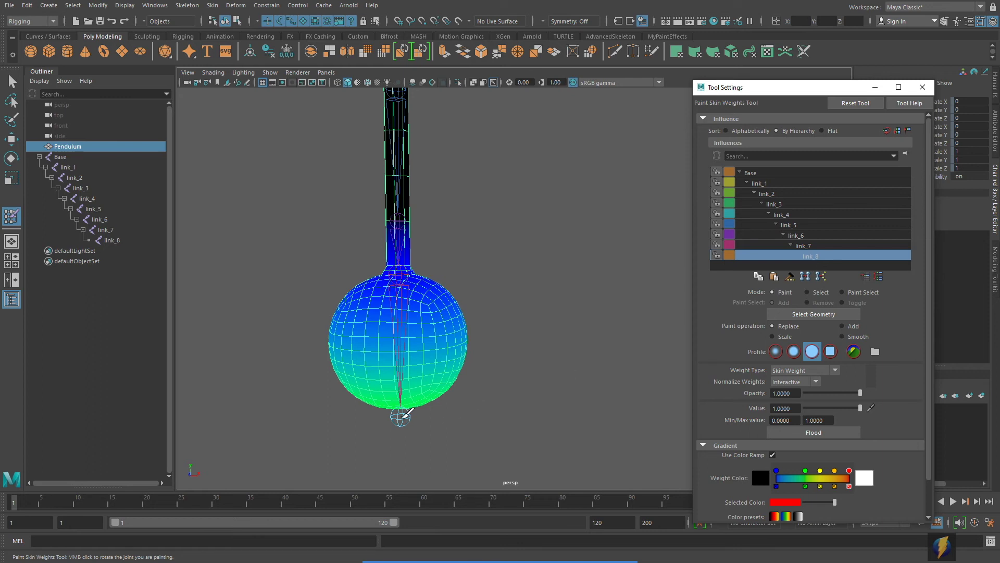
pyautogui.click(809, 245)
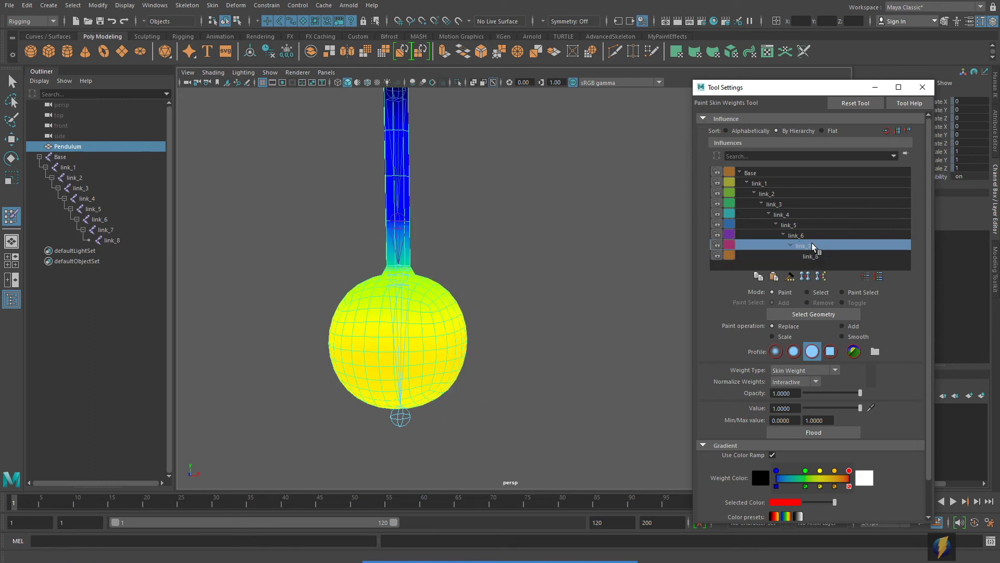
# Step: Paint full link_7 weight over the lower half of the pendulum ball
pyautogui.keyDown('alt'); pyautogui.moveTo(405, 297); pyautogui.dragTo(447, 272, button='middle'); pyautogui.keyUp('alt')
pyautogui.keyDown('alt'); pyautogui.moveTo(404, 283); pyautogui.dragTo(442, 272); pyautogui.keyUp('alt')
pyautogui.keyDown('alt'); pyautogui.moveTo(400, 274); pyautogui.dragTo(445, 292, button='right'); pyautogui.keyUp('alt')
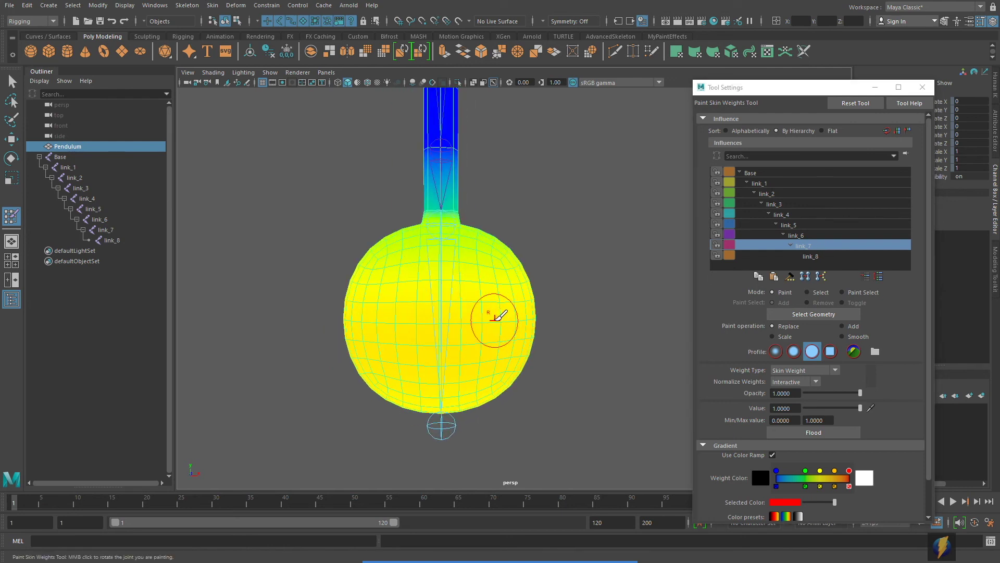
pyautogui.moveTo(496, 318)
pyautogui.mouseDown()
pyautogui.moveTo(451, 297)
pyautogui.moveTo(509, 330)
pyautogui.moveTo(423, 379)
pyautogui.moveTo(498, 361)
pyautogui.mouseUp()
pyautogui.moveTo(598, 351)
pyautogui.mouseDown()
pyautogui.moveTo(559, 360)
pyautogui.moveTo(499, 403)
pyautogui.mouseUp()
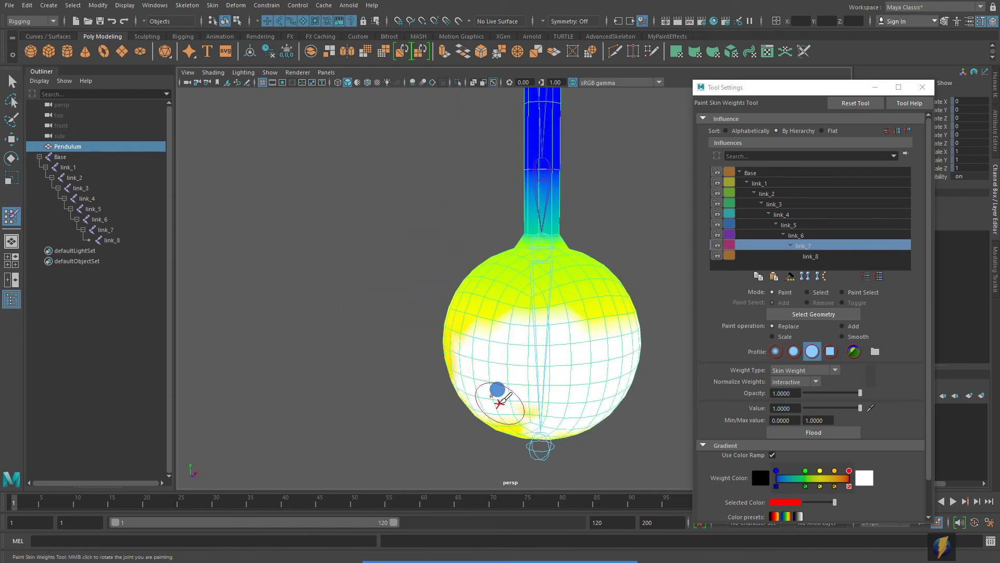
pyautogui.keyDown('alt'); pyautogui.moveTo(507, 361); pyautogui.dragTo(404, 358, button='middle'); pyautogui.keyUp('alt')
pyautogui.keyDown('alt'); pyautogui.moveTo(403, 357); pyautogui.dragTo(465, 361); pyautogui.keyUp('alt')
pyautogui.keyDown('alt'); pyautogui.moveTo(572, 346); pyautogui.dragTo(513, 340, button='middle'); pyautogui.keyUp('alt')
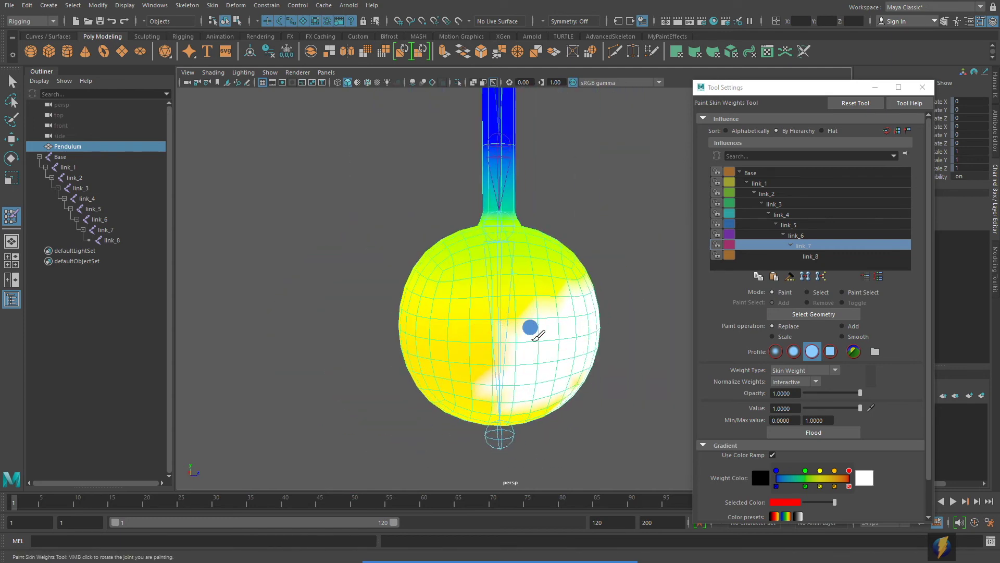
pyautogui.moveTo(536, 335)
pyautogui.mouseDown()
pyautogui.moveTo(408, 375)
pyautogui.moveTo(491, 396)
pyautogui.moveTo(408, 236)
pyautogui.moveTo(346, 233)
pyautogui.moveTo(384, 252)
pyautogui.moveTo(411, 230)
pyautogui.moveTo(274, 235)
pyautogui.moveTo(409, 313)
pyautogui.mouseUp()
pyautogui.moveTo(484, 375)
pyautogui.mouseDown()
pyautogui.moveTo(513, 386)
pyautogui.moveTo(495, 416)
pyautogui.moveTo(530, 416)
pyautogui.mouseUp()
pyautogui.moveTo(530, 416)
pyautogui.keyDown('alt'); pyautogui.mouseDown()
pyautogui.moveTo(558, 384)
pyautogui.moveTo(486, 377)
pyautogui.mouseUp(); pyautogui.keyUp('alt')
# Step: Paint the remaining yellow areas on the ball's sides, bottom and upper middle white
pyautogui.keyDown('alt'); pyautogui.moveTo(486, 378); pyautogui.dragTo(389, 388, button='middle'); pyautogui.keyUp('alt')
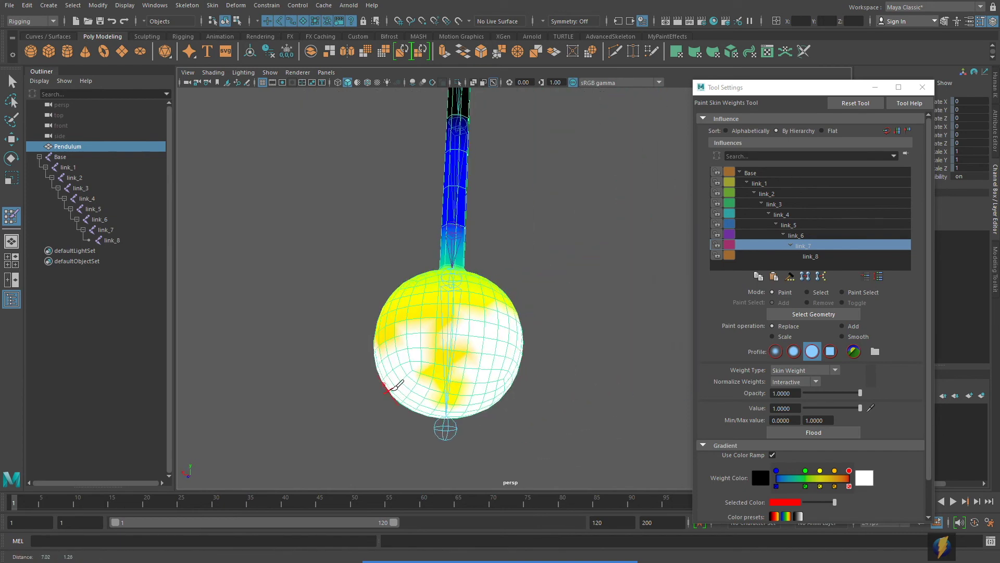
pyautogui.moveTo(396, 385)
pyautogui.mouseDown()
pyautogui.moveTo(446, 352)
pyautogui.moveTo(445, 329)
pyautogui.moveTo(429, 334)
pyautogui.moveTo(449, 395)
pyautogui.moveTo(422, 359)
pyautogui.moveTo(447, 307)
pyautogui.moveTo(496, 314)
pyautogui.mouseUp()
pyautogui.moveTo(390, 336)
pyautogui.keyDown('alt'); pyautogui.mouseDown()
pyautogui.moveTo(472, 328)
pyautogui.moveTo(510, 377)
pyautogui.moveTo(487, 407)
pyautogui.moveTo(471, 394)
pyautogui.mouseUp(); pyautogui.keyUp('alt')
pyautogui.moveTo(495, 362)
pyautogui.mouseDown()
pyautogui.moveTo(441, 367)
pyautogui.moveTo(420, 383)
pyautogui.moveTo(523, 397)
pyautogui.moveTo(609, 352)
pyautogui.moveTo(588, 358)
pyautogui.moveTo(573, 348)
pyautogui.moveTo(584, 388)
pyautogui.mouseUp()
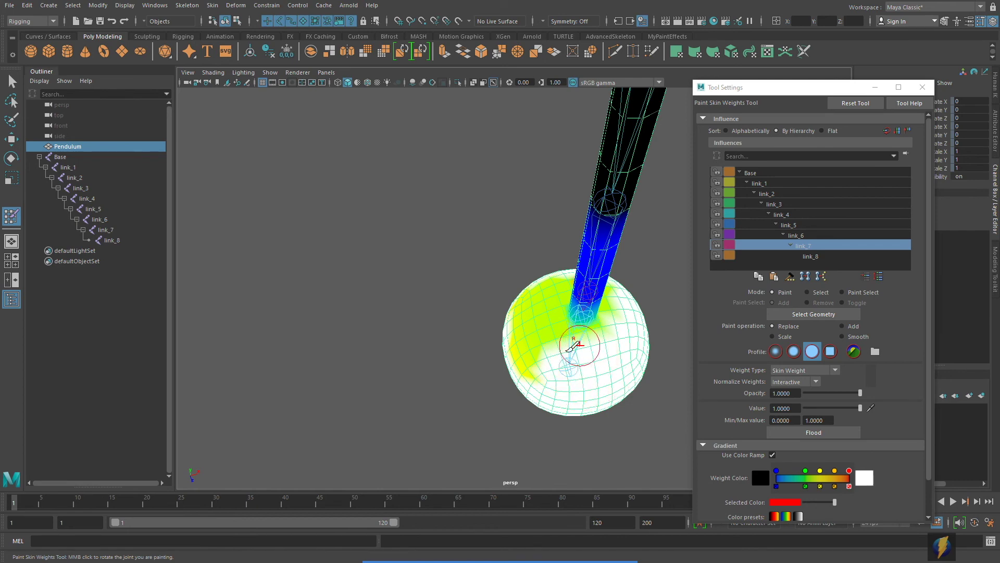
pyautogui.keyDown('alt'); pyautogui.moveTo(579, 344); pyautogui.dragTo(430, 350); pyautogui.keyUp('alt')
pyautogui.keyDown('alt'); pyautogui.moveTo(375, 396); pyautogui.dragTo(630, 386, button='right'); pyautogui.keyUp('alt')
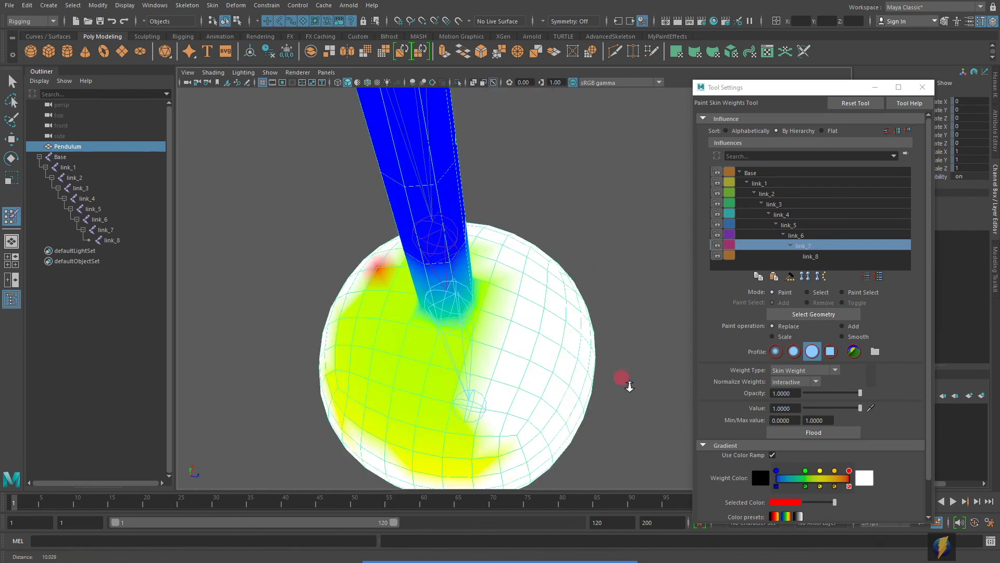
pyautogui.moveTo(629, 386)
pyautogui.keyDown('alt'); pyautogui.mouseDown()
pyautogui.moveTo(545, 369)
pyautogui.moveTo(576, 330)
pyautogui.moveTo(531, 380)
pyautogui.mouseUp(); pyautogui.keyUp('alt')
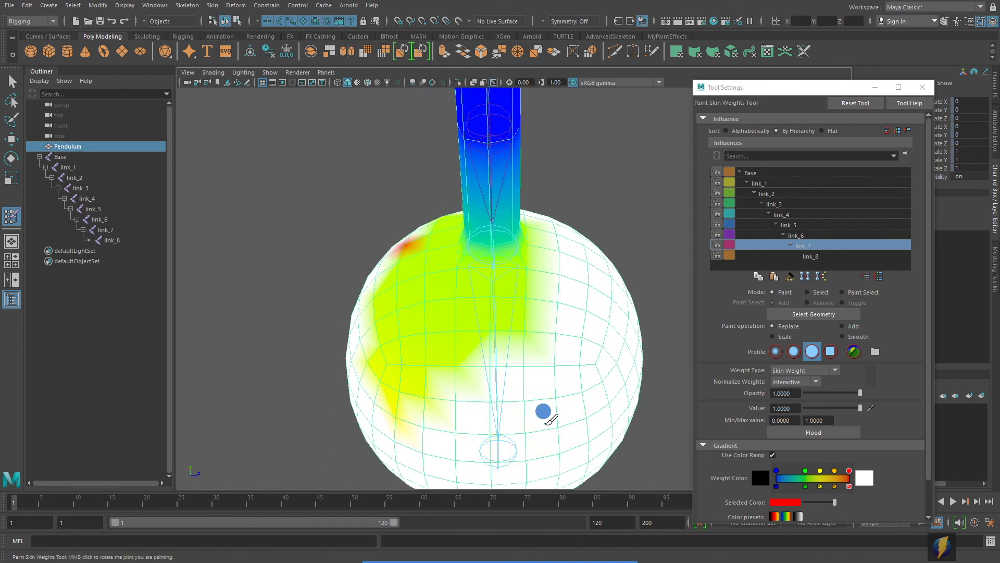
pyautogui.moveTo(544, 414)
pyautogui.mouseDown()
pyautogui.moveTo(430, 335)
pyautogui.moveTo(402, 396)
pyautogui.moveTo(531, 366)
pyautogui.moveTo(580, 340)
pyautogui.moveTo(417, 389)
pyautogui.moveTo(486, 358)
pyautogui.moveTo(449, 399)
pyautogui.mouseUp()
pyautogui.moveTo(437, 326)
pyautogui.mouseDown()
pyautogui.moveTo(458, 366)
pyautogui.moveTo(600, 348)
pyautogui.moveTo(536, 357)
pyautogui.moveTo(519, 377)
pyautogui.moveTo(549, 359)
pyautogui.mouseUp()
# Step: Shrink the brush and paint link_7 weight around where the rod meets the ball
pyautogui.press('b')
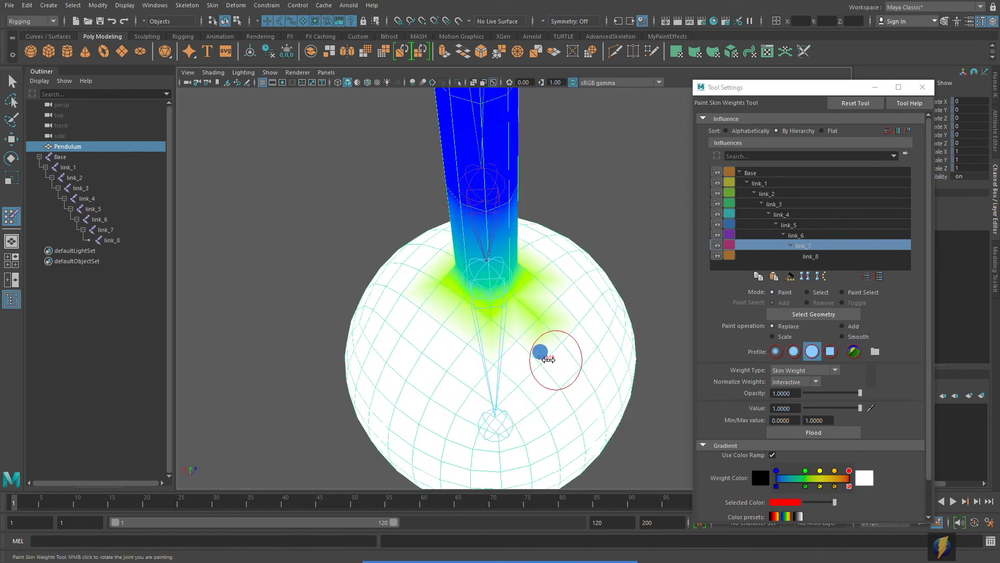
pyautogui.moveTo(487, 323)
pyautogui.mouseDown()
pyautogui.moveTo(489, 308)
pyautogui.moveTo(471, 358)
pyautogui.moveTo(542, 355)
pyautogui.mouseUp()
pyautogui.keyDown('alt'); pyautogui.moveTo(486, 353); pyautogui.dragTo(597, 344, button='right'); pyautogui.keyUp('alt')
pyautogui.moveTo(556, 344)
pyautogui.mouseDown()
pyautogui.moveTo(521, 316)
pyautogui.moveTo(469, 323)
pyautogui.moveTo(477, 333)
pyautogui.moveTo(523, 320)
pyautogui.moveTo(545, 326)
pyautogui.moveTo(564, 300)
pyautogui.moveTo(536, 250)
pyautogui.mouseUp()
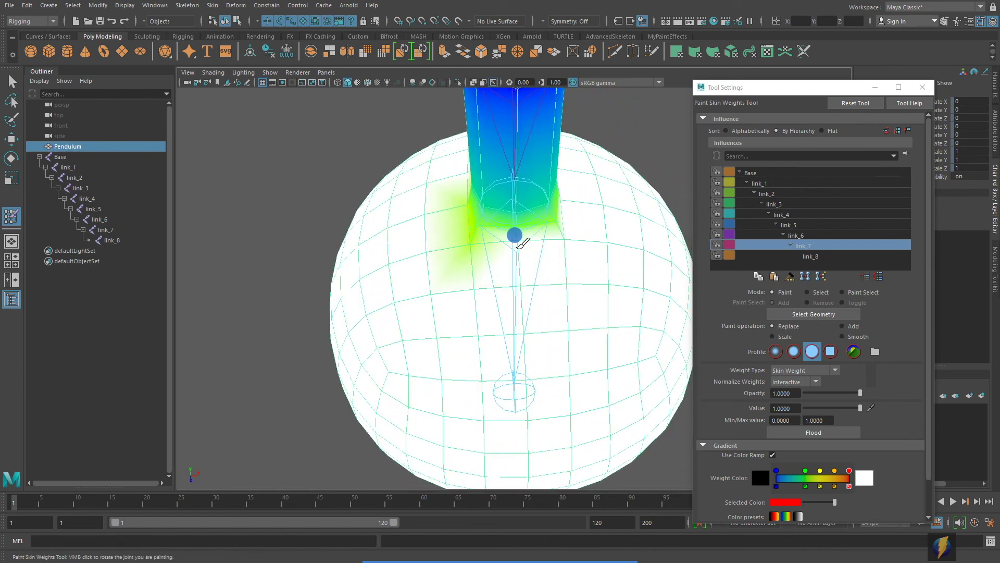
pyautogui.moveTo(473, 238)
pyautogui.keyDown('alt'); pyautogui.mouseDown()
pyautogui.moveTo(458, 286)
pyautogui.moveTo(543, 315)
pyautogui.mouseUp(); pyautogui.keyUp('alt')
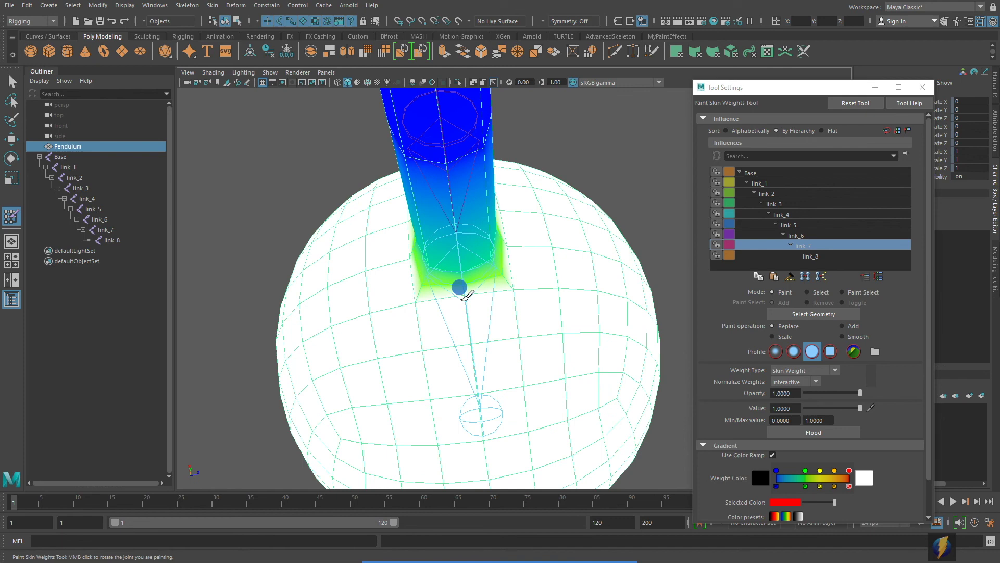
pyautogui.keyDown('alt'); pyautogui.moveTo(569, 321); pyautogui.dragTo(140, 306, button='right'); pyautogui.keyUp('alt')
pyautogui.keyDown('alt'); pyautogui.moveTo(501, 293); pyautogui.dragTo(403, 266); pyautogui.keyUp('alt')
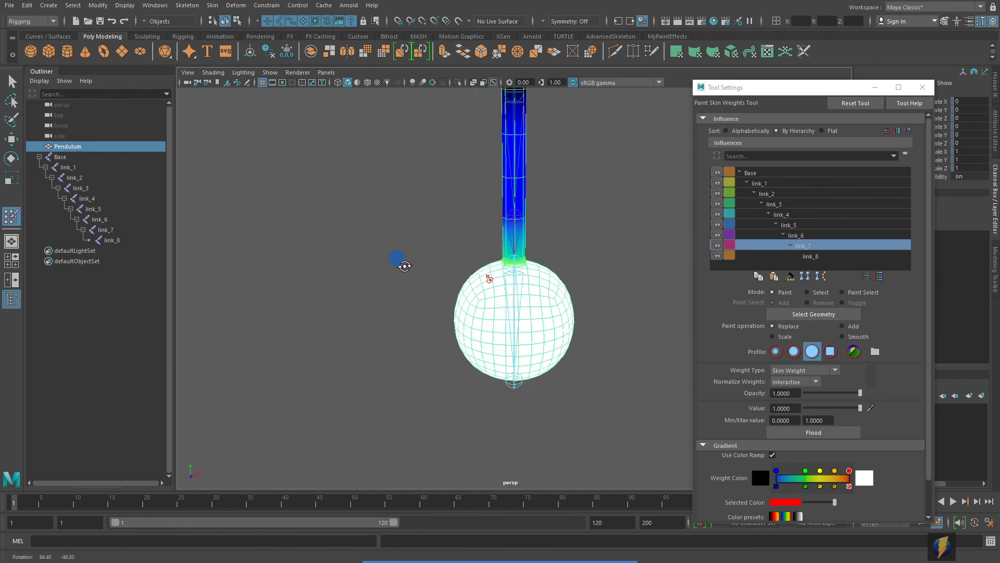
pyautogui.keyDown('alt'); pyautogui.moveTo(456, 262); pyautogui.dragTo(431, 311, button='middle'); pyautogui.keyUp('alt')
# Step: Exit weight painting and bend link_7 to test the ball's skinning
pyautogui.click(12, 80)
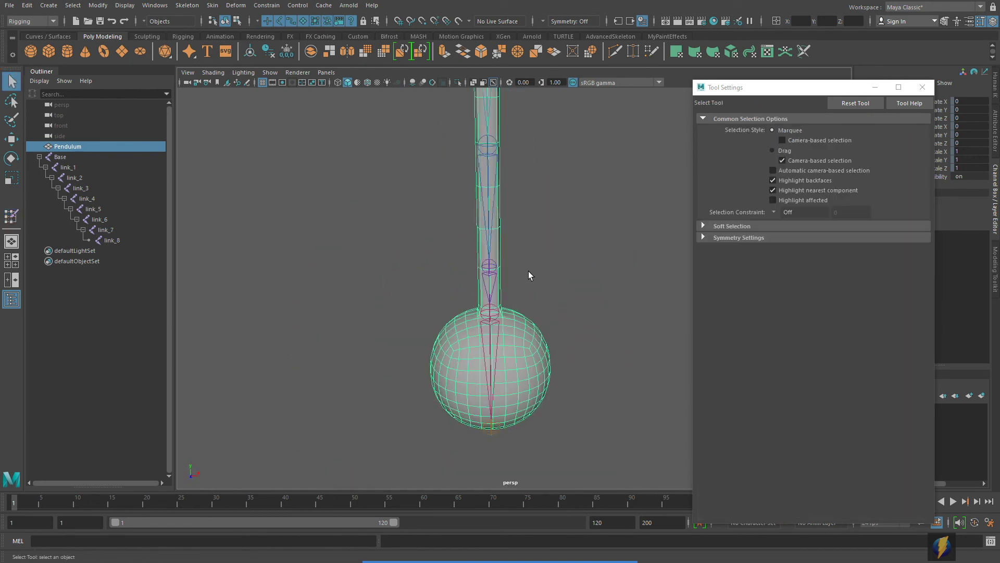
pyautogui.keyDown('alt'); pyautogui.moveTo(424, 264); pyautogui.dragTo(384, 294, button='right'); pyautogui.keyUp('alt')
pyautogui.click(452, 368)
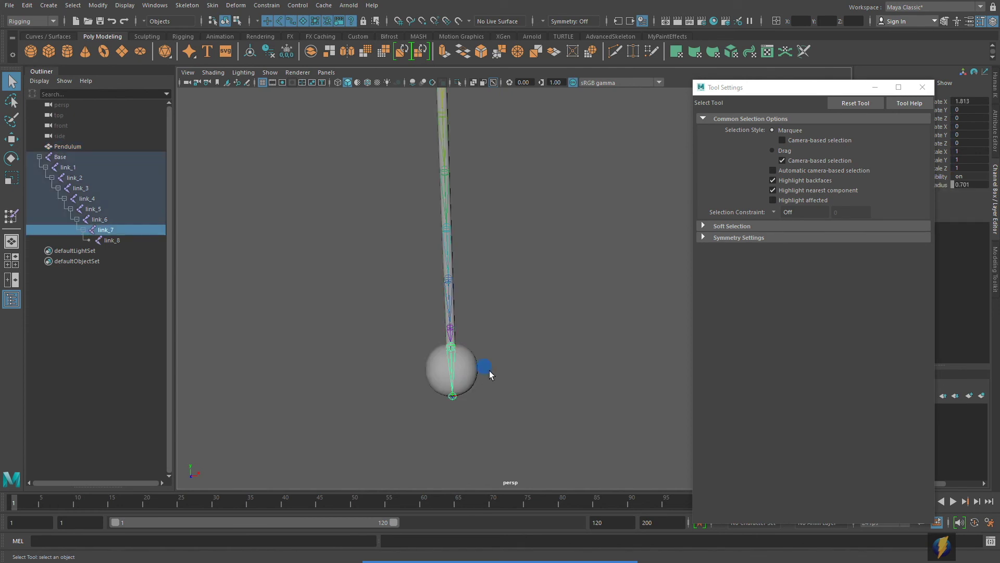
pyautogui.keyDown('alt'); pyautogui.moveTo(468, 386); pyautogui.dragTo(498, 343, button='middle'); pyautogui.keyUp('alt')
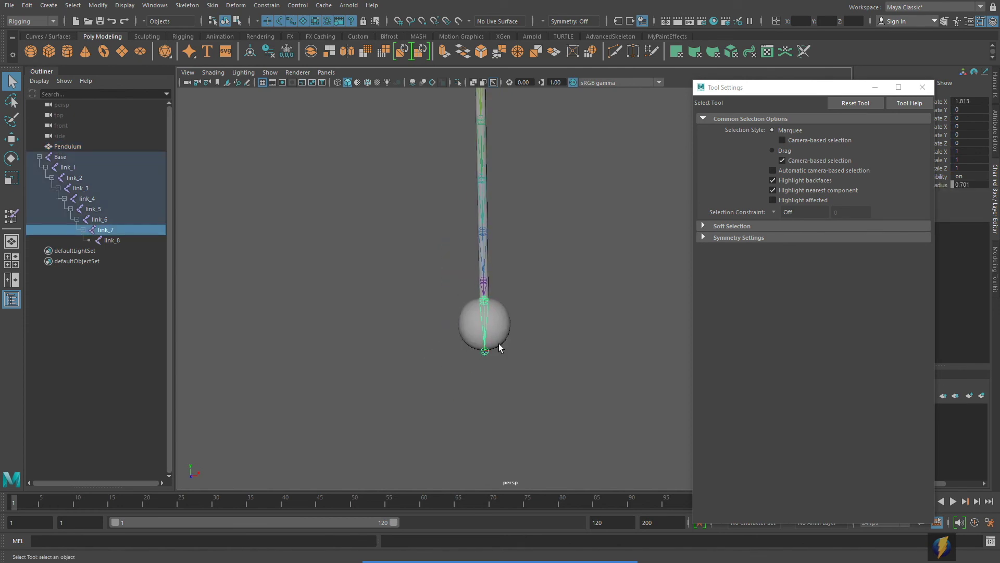
pyautogui.click(10, 158)
pyautogui.moveTo(514, 223); pyautogui.dragTo(513, 253)
# Step: Select link_1 through link_7, bend the chain sideways, then undo the bend
pyautogui.keyDown('alt'); pyautogui.moveTo(614, 285); pyautogui.dragTo(271, 282, button='right'); pyautogui.keyUp('alt')
pyautogui.keyDown('alt'); pyautogui.moveTo(458, 222); pyautogui.dragTo(435, 276, button='middle'); pyautogui.keyUp('alt')
pyautogui.keyDown('alt'); pyautogui.moveTo(436, 275); pyautogui.dragTo(423, 252); pyautogui.keyUp('alt')
pyautogui.moveTo(73, 169); pyautogui.dragTo(99, 228)
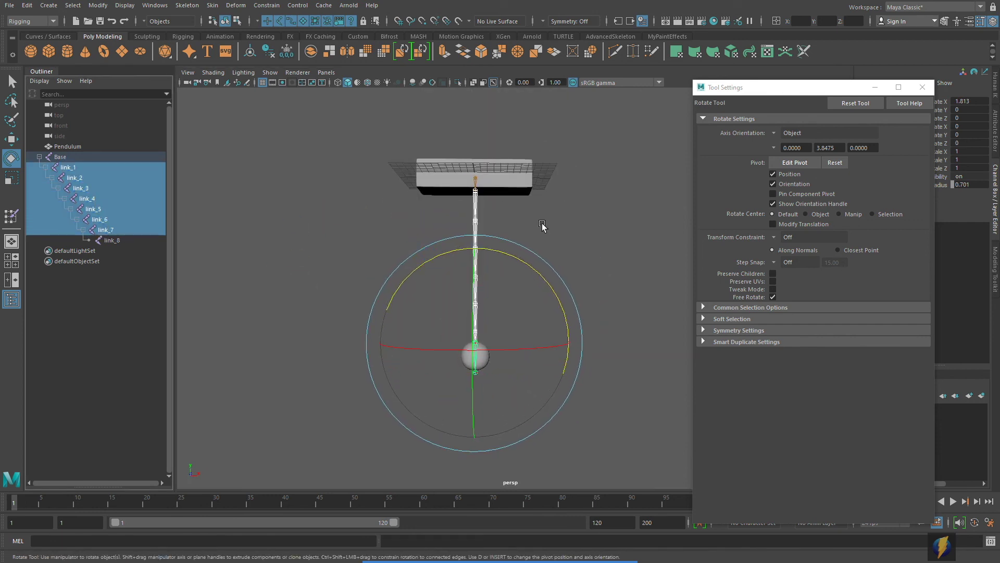
pyautogui.moveTo(520, 260); pyautogui.dragTo(509, 307)
pyautogui.hotkey('ctrl', 'z')
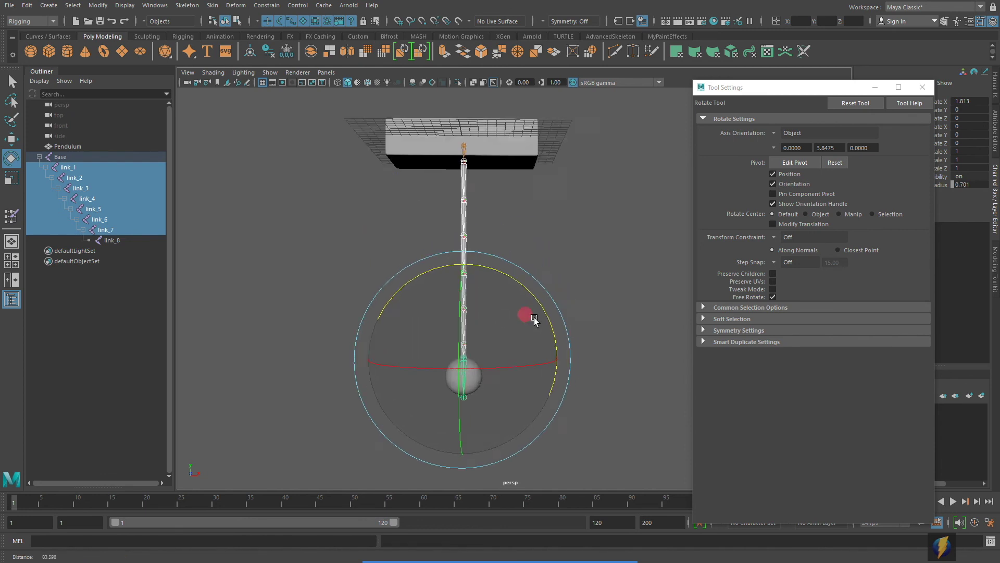
# Step: Swing the link chain once more to check the bend, then undo to straighten it
pyautogui.scroll(3, 527, 311)
pyautogui.moveTo(448, 253)
pyautogui.keyDown('alt'); pyautogui.mouseDown()
pyautogui.moveTo(516, 259)
pyautogui.moveTo(451, 260)
pyautogui.mouseUp(); pyautogui.keyUp('alt')
pyautogui.keyDown('alt'); pyautogui.moveTo(395, 277); pyautogui.dragTo(413, 286, button='right'); pyautogui.keyUp('alt')
pyautogui.keyDown('alt'); pyautogui.moveTo(513, 311); pyautogui.dragTo(554, 319, button='middle'); pyautogui.keyUp('alt')
pyautogui.moveTo(513, 310); pyautogui.dragTo(510, 395)
pyautogui.hotkey('ctrl', 'z')
pyautogui.scroll(-5, 514, 360)
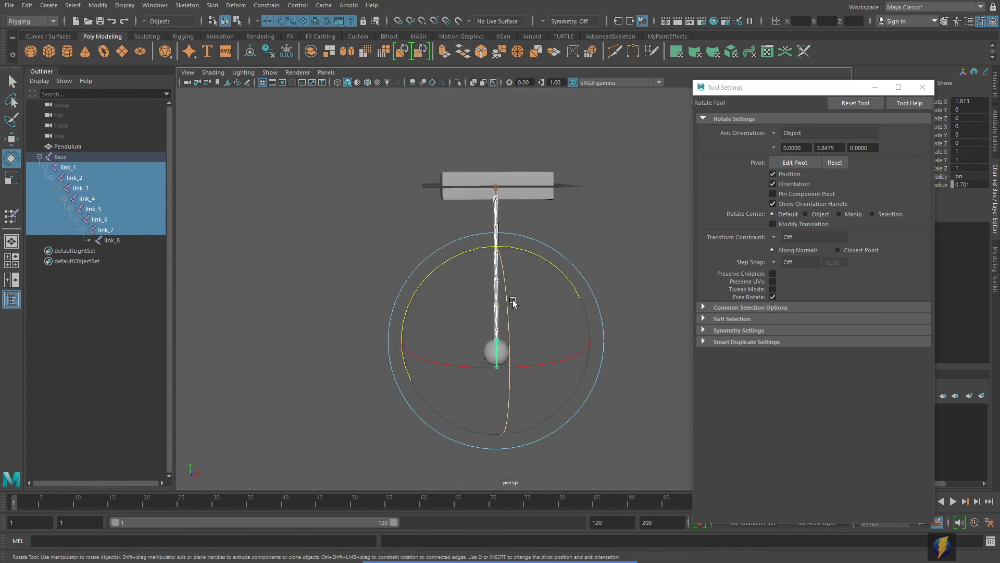
pyautogui.keyDown('alt'); pyautogui.moveTo(514, 299); pyautogui.dragTo(482, 339); pyautogui.keyUp('alt')
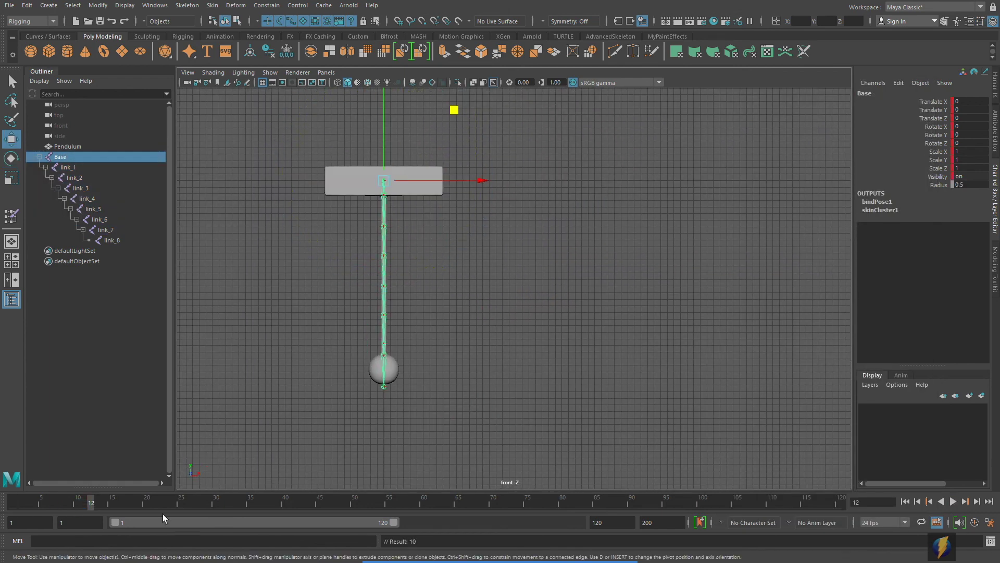
# Step: Select joints link_1 through link_7 and key the straight chain at frame 12
pyautogui.moveTo(478, 181); pyautogui.dragTo(804, 194)
pyautogui.press('s')
pyautogui.keyDown('alt'); pyautogui.moveTo(804, 194); pyautogui.dragTo(696, 196, button='middle'); pyautogui.keyUp('alt')
pyautogui.click(904, 502)
pyautogui.click(68, 167)
pyautogui.keyDown('shift'); pyautogui.click(106, 230); pyautogui.keyUp('shift')
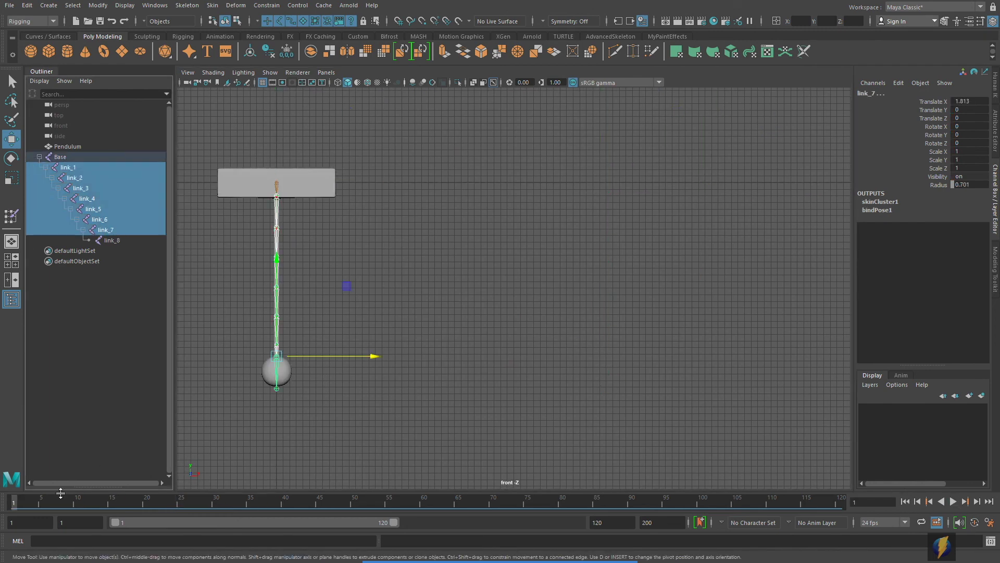
pyautogui.click(94, 501)
pyautogui.press('s')
# Step: Key Rotate Z swings at frames 24 (about -16°), 36 (opposite side) and 48 (slightly less)
pyautogui.click(172, 503)
pyautogui.press('e')
pyautogui.moveTo(623, 264); pyautogui.dragTo(643, 282)
pyautogui.press('s')
pyautogui.moveTo(169, 504); pyautogui.dragTo(257, 515)
pyautogui.keyDown('alt'); pyautogui.moveTo(531, 245); pyautogui.dragTo(456, 209, button='middle'); pyautogui.keyUp('alt')
pyautogui.moveTo(477, 177); pyautogui.dragTo(434, 157)
pyautogui.press('s')
pyautogui.click(341, 502)
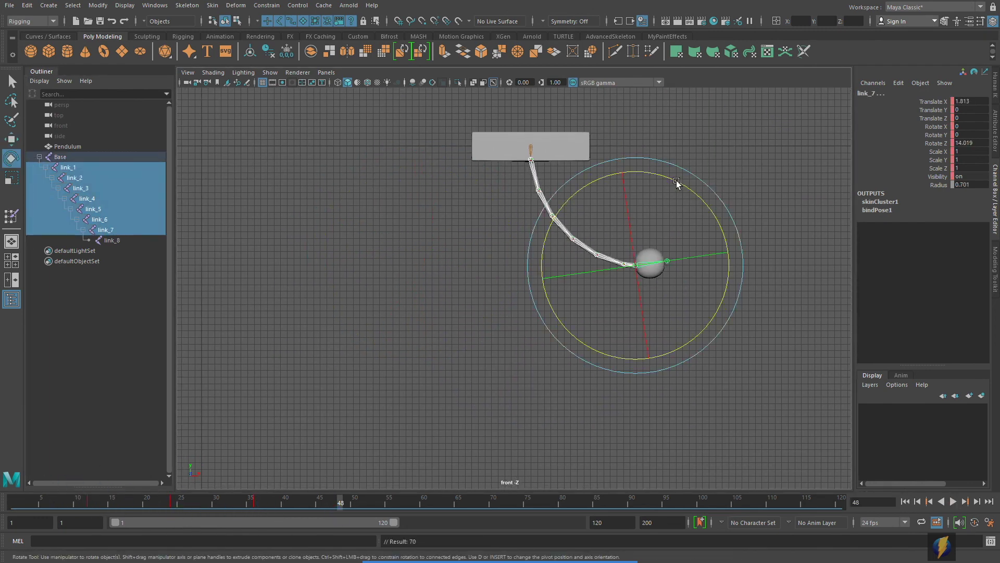
pyautogui.moveTo(677, 182); pyautogui.dragTo(697, 217)
pyautogui.press('s')
# Step: Key shrinking swings at frames 60, 72 (about -6.5°), 84 and 96 (about -3.4°)
pyautogui.moveTo(342, 503); pyautogui.dragTo(423, 512)
pyautogui.moveTo(518, 231); pyautogui.dragTo(484, 221)
pyautogui.press('s')
pyautogui.moveTo(424, 503); pyautogui.dragTo(506, 512)
pyautogui.moveTo(624, 204); pyautogui.dragTo(635, 245)
pyautogui.press('s')
pyautogui.moveTo(507, 503); pyautogui.dragTo(592, 508)
pyautogui.moveTo(557, 271); pyautogui.dragTo(539, 256)
pyautogui.press('s')
pyautogui.moveTo(589, 504); pyautogui.dragTo(672, 516)
pyautogui.moveTo(582, 224); pyautogui.dragTo(593, 250)
pyautogui.press('s')
# Step: Key small swings at frames 108 and 120, extending the playback range to 200
pyautogui.moveTo(672, 503); pyautogui.dragTo(757, 514)
pyautogui.moveTo(588, 271); pyautogui.dragTo(581, 261)
pyautogui.press('s')
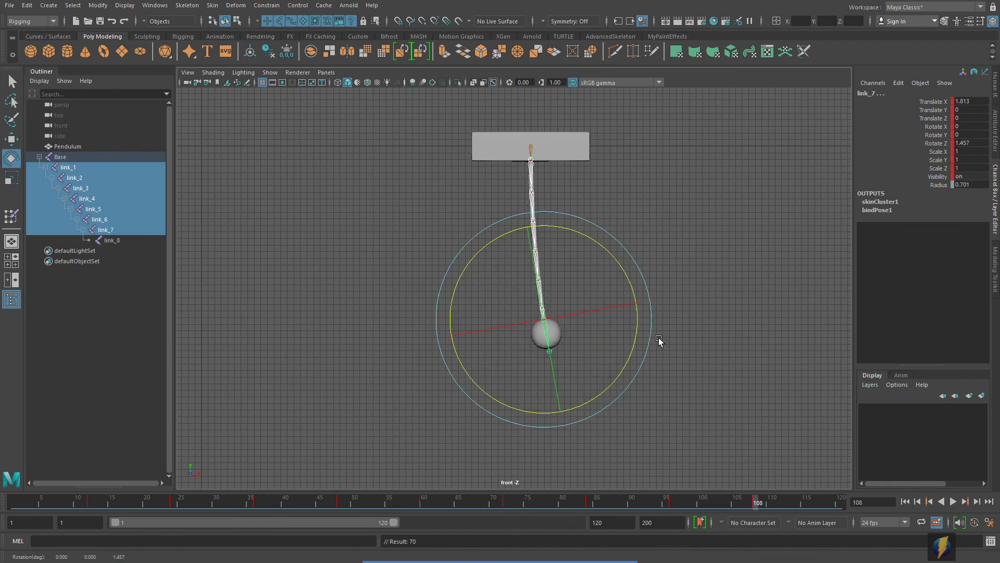
pyautogui.moveTo(394, 522); pyautogui.dragTo(579, 522)
pyautogui.moveTo(456, 503); pyautogui.dragTo(507, 507)
pyautogui.moveTo(625, 278); pyautogui.dragTo(627, 283)
pyautogui.press('s')
pyautogui.moveTo(507, 504); pyautogui.dragTo(557, 508)
# Step: Set Rotate Z to 0 at frame 132 so the chain settles straight, then preview playback
pyautogui.click(970, 143)
pyautogui.write('0')
pyautogui.press('Return')
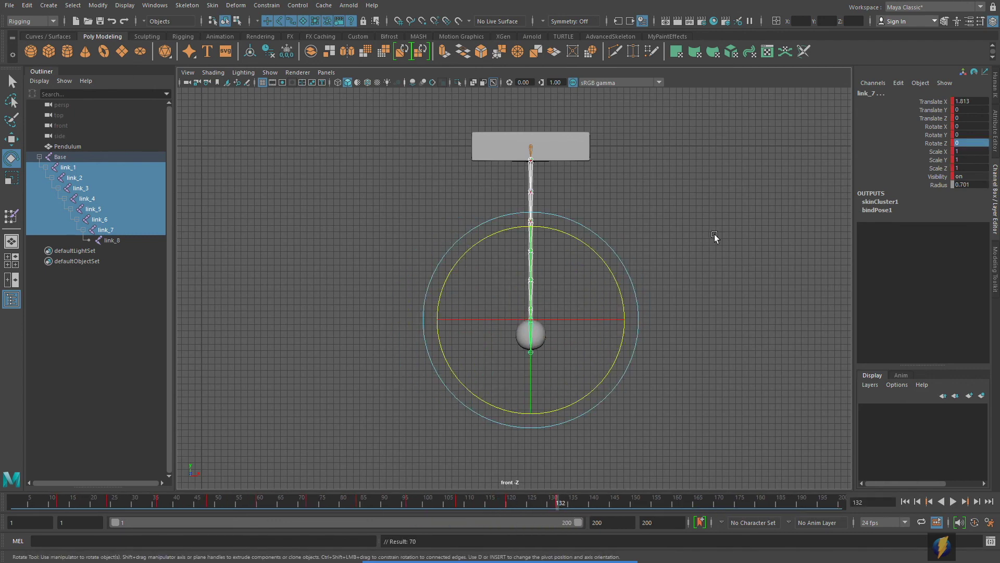
pyautogui.moveTo(938, 152); pyautogui.dragTo(938, 185)
pyautogui.moveTo(933, 101); pyautogui.dragTo(932, 134)
pyautogui.click(954, 501)
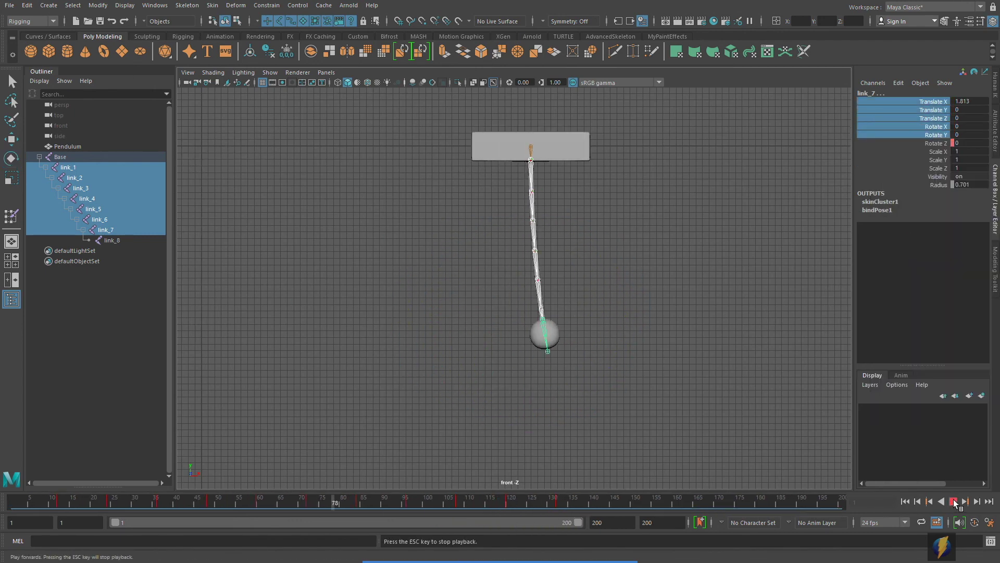
pyautogui.click(954, 502)
pyautogui.click(905, 502)
# Step: In the Dope Sheet, shift the keys from frame 24 onward two frames earlier
pyautogui.moveTo(87, 504); pyautogui.dragTo(110, 506)
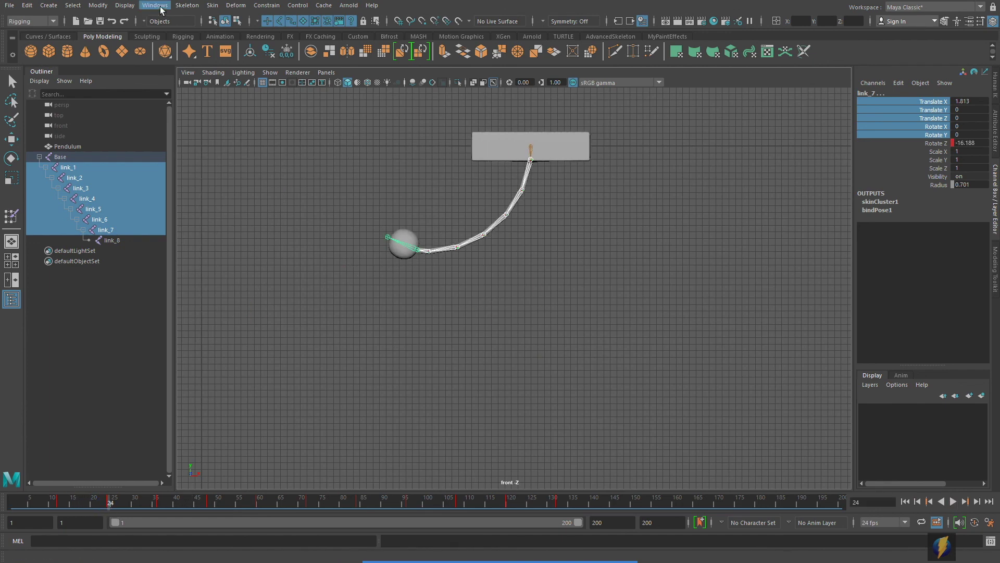
pyautogui.click(157, 6)
pyautogui.moveTo(171, 58)
pyautogui.click(276, 105)
pyautogui.keyDown('alt'); pyautogui.moveTo(813, 291); pyautogui.dragTo(583, 292, button='middle'); pyautogui.keyUp('alt')
pyautogui.keyDown('alt'); pyautogui.moveTo(692, 295); pyautogui.dragTo(583, 295, button='right'); pyautogui.keyUp('alt')
pyautogui.moveTo(880, 224); pyautogui.dragTo(485, 344)
pyautogui.keyDown('alt'); pyautogui.moveTo(485, 312); pyautogui.dragTo(542, 312, button='right'); pyautogui.keyUp('alt')
pyautogui.press('w')
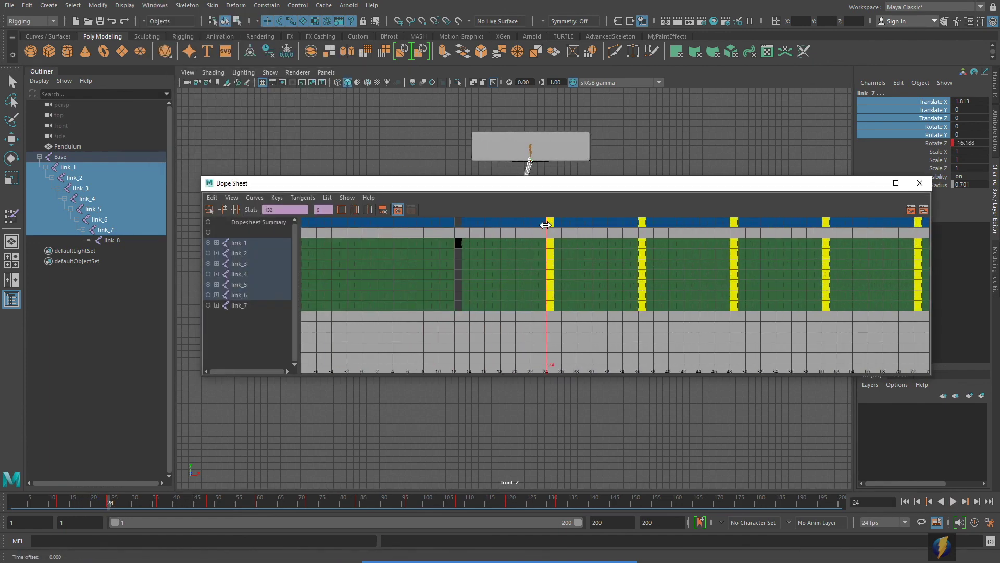
pyautogui.moveTo(547, 224); pyautogui.dragTo(532, 224, button='middle')
# Step: Play back the adjusted swing and review the damped Rotate Z curve in the Graph Editor
pyautogui.click(869, 184)
pyautogui.click(906, 501)
pyautogui.click(954, 502)
pyautogui.click(954, 502)
pyautogui.click(155, 7)
pyautogui.moveTo(177, 62)
pyautogui.click(284, 61)
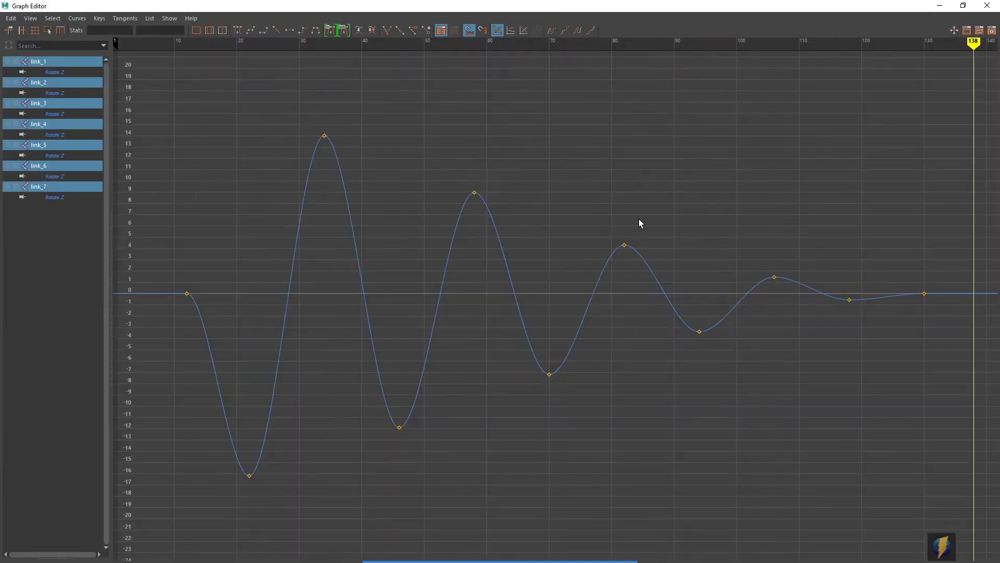
pyautogui.keyDown('alt'); pyautogui.moveTo(638, 219); pyautogui.dragTo(749, 209, button='middle'); pyautogui.keyUp('alt')
pyautogui.moveTo(865, 231); pyautogui.dragTo(896, 276)
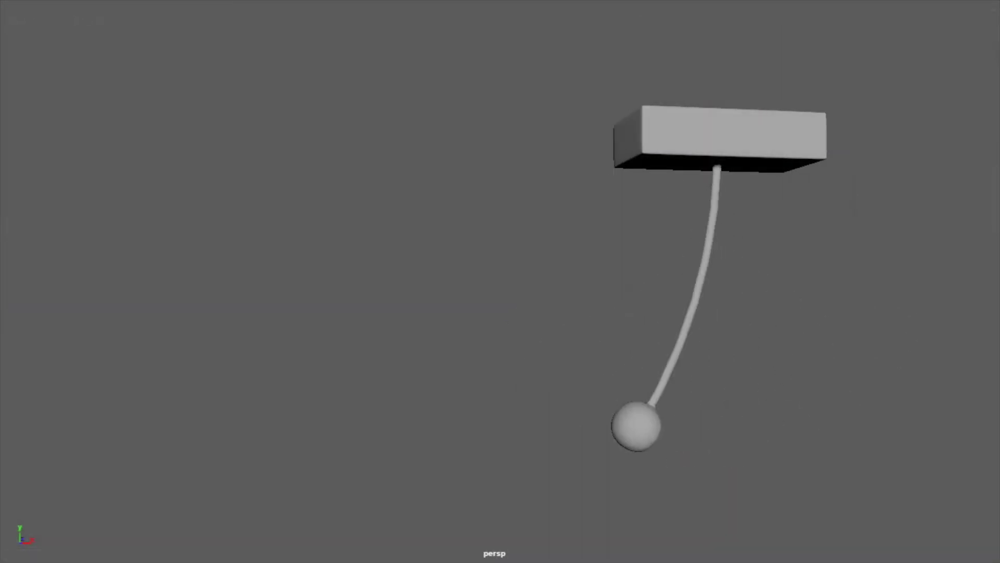